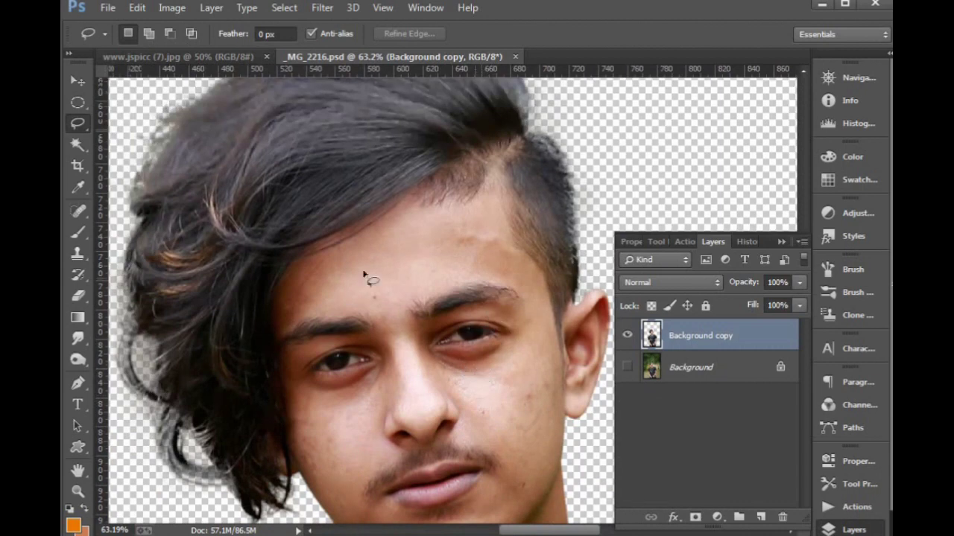
Step: Compare the cut-out with the original photo by switching the two layers' visibility, leaving only Background copy shown
{"action": "key", "text": "ctrl+0"}
{"action": "left_click", "coordinate": [627, 367]}
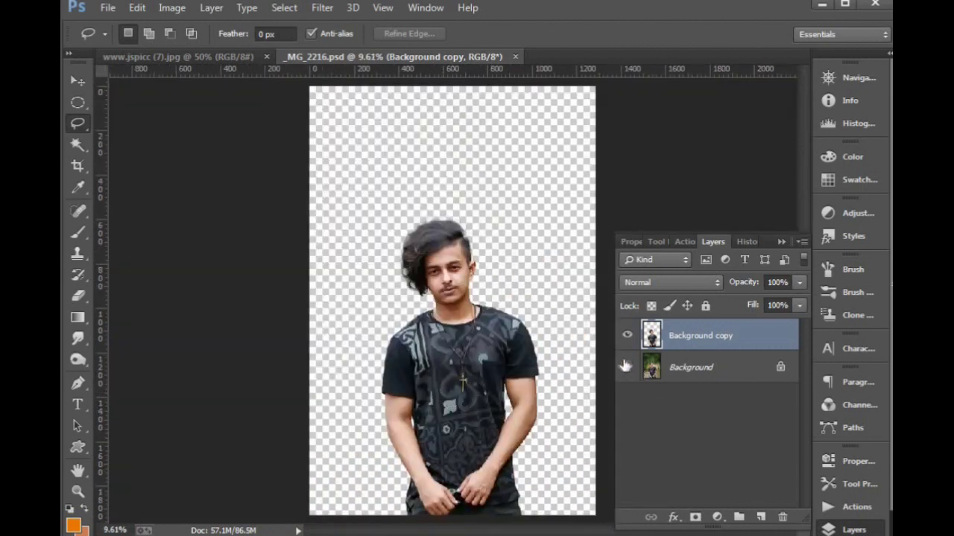
{"action": "left_click", "coordinate": [628, 336]}
{"action": "left_click", "coordinate": [628, 337]}
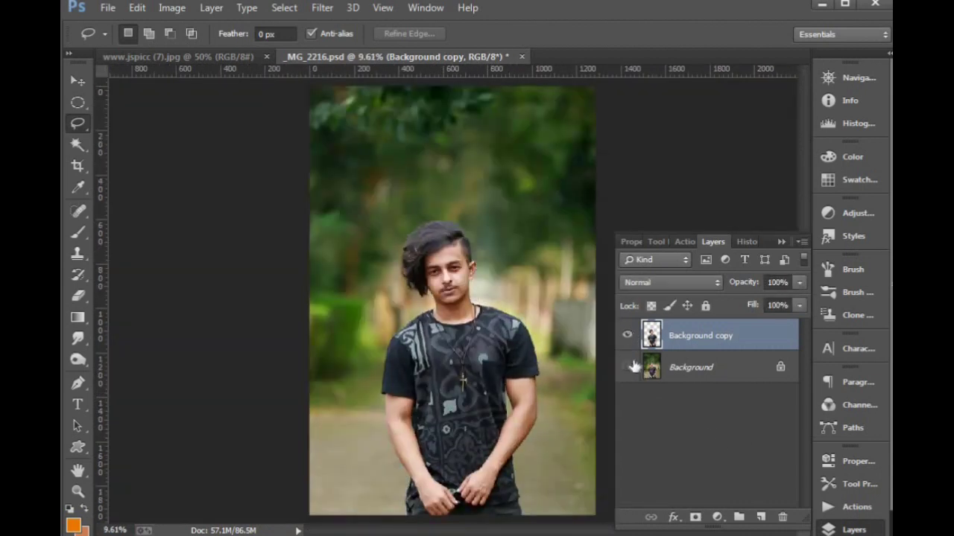
{"action": "left_click", "coordinate": [629, 365]}
Step: Remove the blemishes on both cheeks and near the jaw with the Content-Aware Spot Healing Brush at size 25
{"action": "left_click_drag", "start_coordinate": [373, 203], "coordinate": [493, 310]}
{"action": "left_click_drag", "start_coordinate": [509, 303], "coordinate": [387, 194]}
{"action": "left_click_drag", "start_coordinate": [158, 151], "coordinate": [553, 411]}
{"action": "left_click_drag", "start_coordinate": [486, 287], "coordinate": [413, 430]}
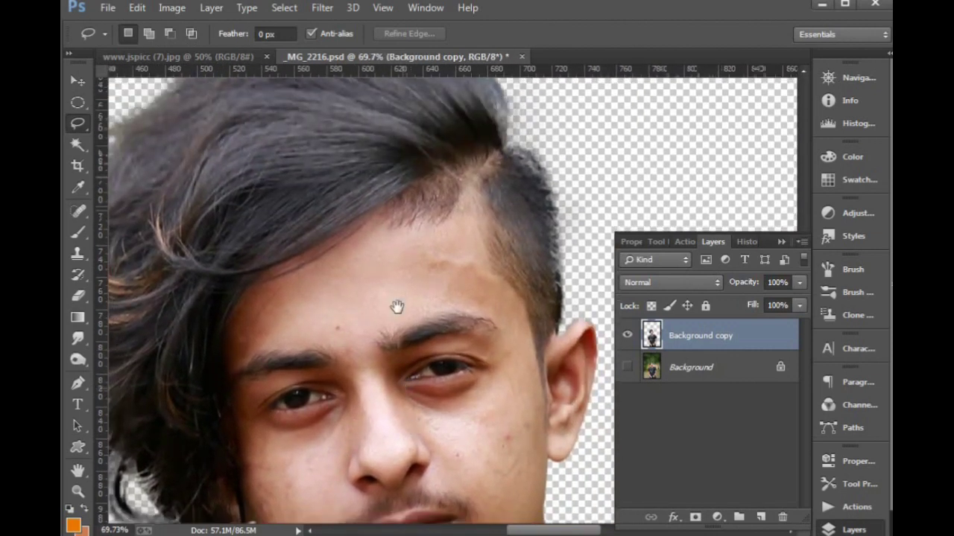
{"action": "left_click_drag", "start_coordinate": [397, 307], "coordinate": [390, 216]}
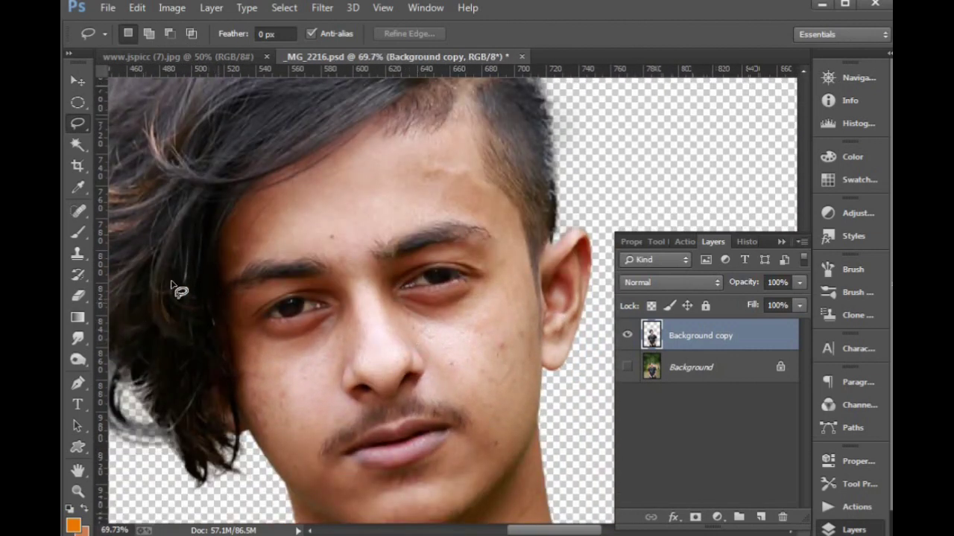
{"action": "left_click", "coordinate": [80, 232]}
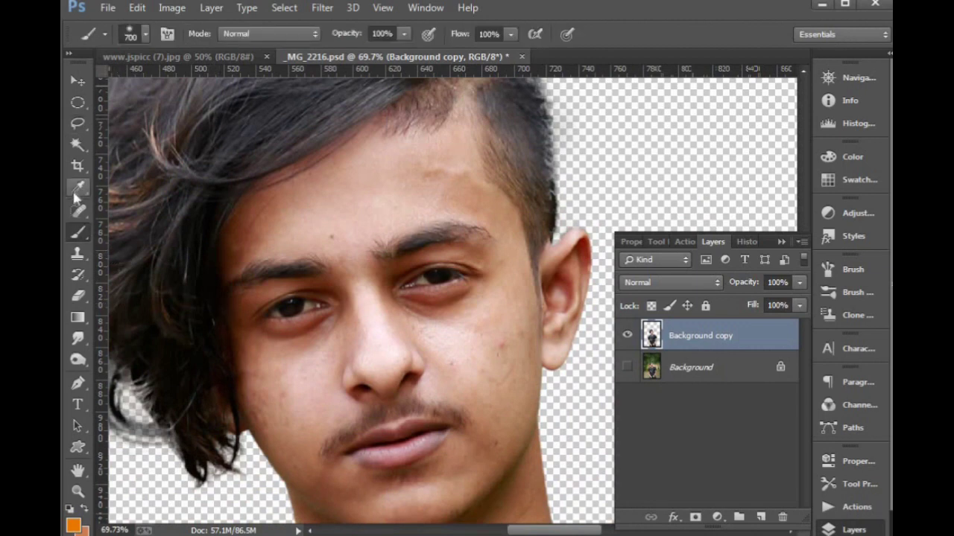
{"action": "left_click", "coordinate": [77, 213]}
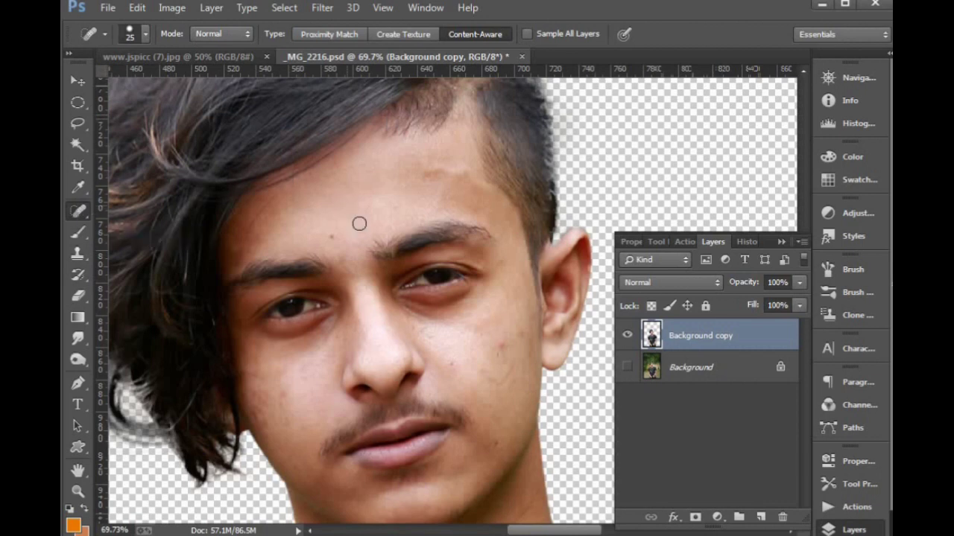
{"action": "left_click_drag", "start_coordinate": [354, 268], "coordinate": [357, 257]}
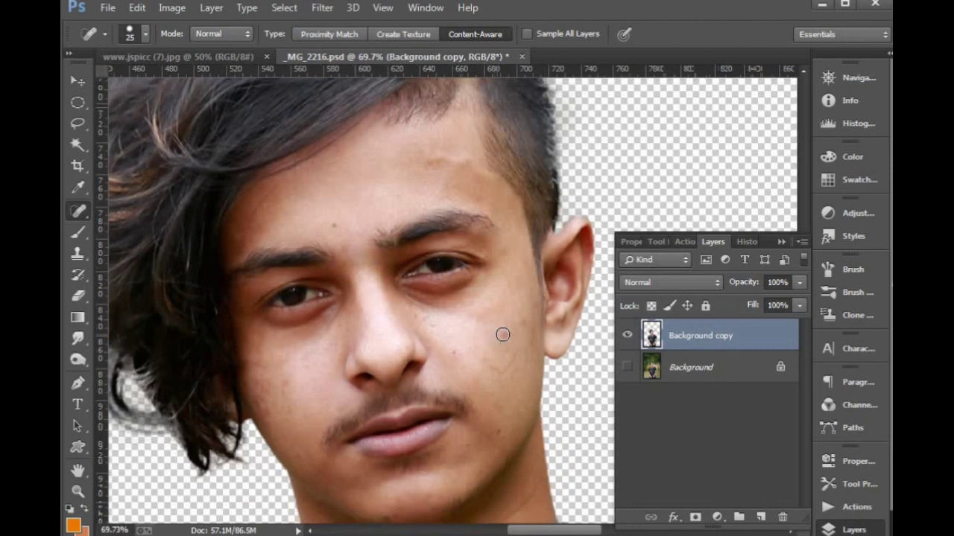
{"action": "left_click", "coordinate": [504, 333]}
{"action": "left_click_drag", "start_coordinate": [490, 406], "coordinate": [482, 321]}
{"action": "left_click", "coordinate": [489, 345]}
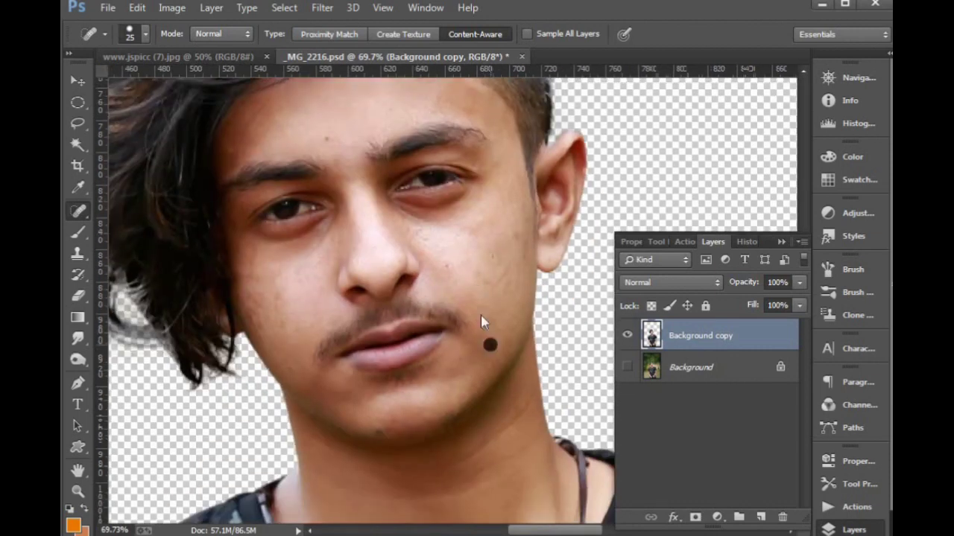
{"action": "left_click_drag", "start_coordinate": [276, 295], "coordinate": [279, 259]}
{"action": "left_click", "coordinate": [253, 279]}
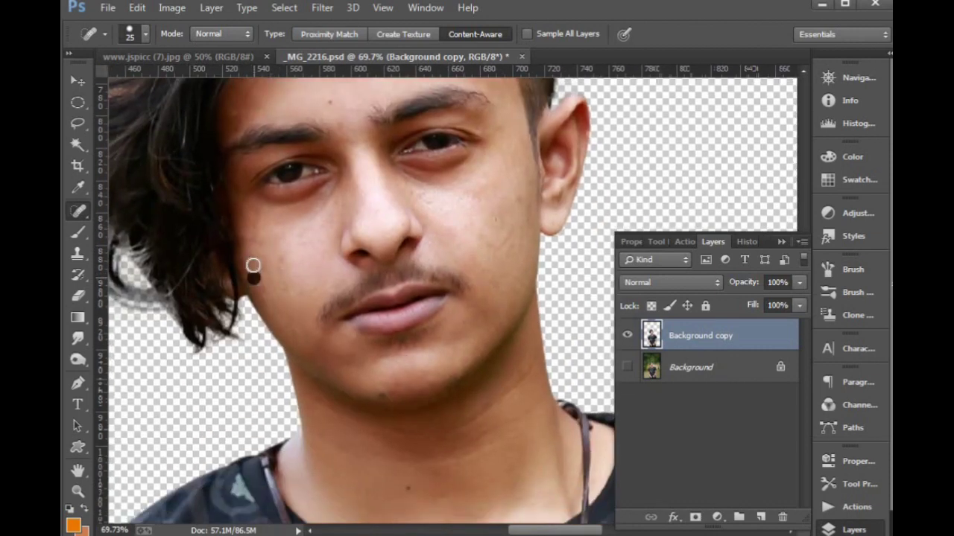
Step: Heal the dark spot on the neck and the marks on the forehead with the Spot Healing Brush
{"action": "left_click_drag", "start_coordinate": [429, 373], "coordinate": [410, 320]}
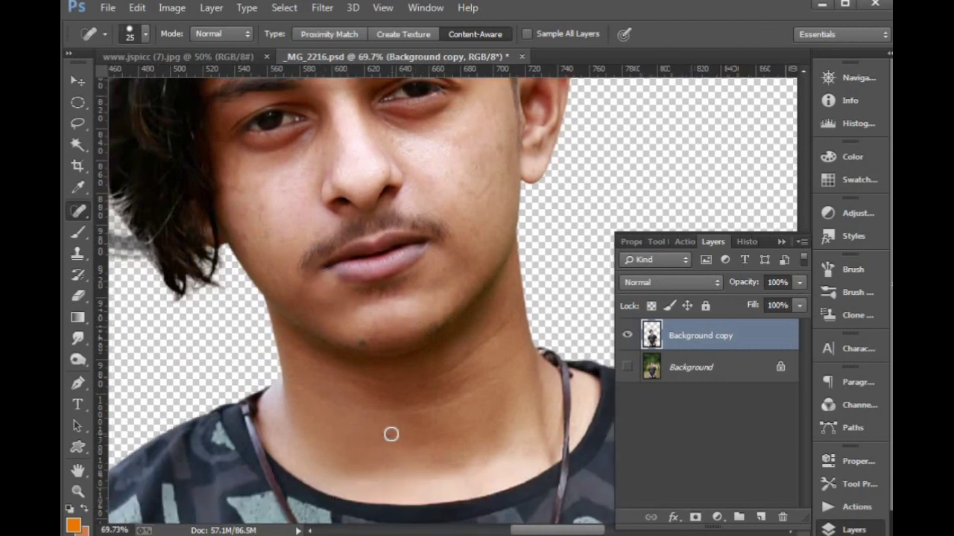
{"action": "left_click", "coordinate": [391, 435]}
{"action": "left_click_drag", "start_coordinate": [448, 349], "coordinate": [438, 444]}
{"action": "left_click_drag", "start_coordinate": [371, 175], "coordinate": [416, 328]}
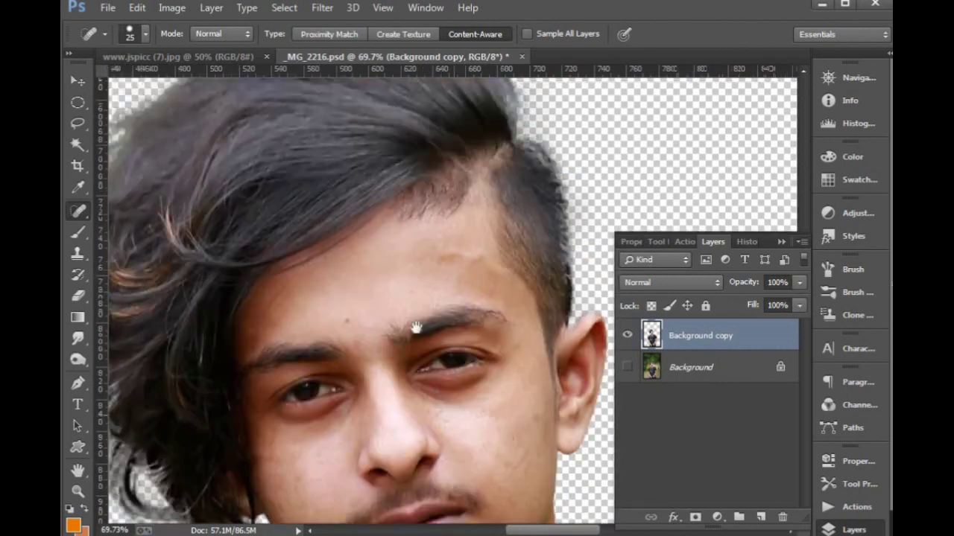
{"action": "left_click", "coordinate": [443, 253]}
{"action": "mouse_move", "coordinate": [471, 257]}
{"action": "left_mouse_down"}
{"action": "mouse_move", "coordinate": [415, 231]}
{"action": "mouse_move", "coordinate": [415, 242]}
{"action": "mouse_move", "coordinate": [404, 234]}
{"action": "mouse_move", "coordinate": [404, 243]}
{"action": "mouse_move", "coordinate": [451, 231]}
{"action": "left_mouse_up"}
{"action": "scroll", "coordinate": [410, 254], "scroll_direction": "up", "scroll_amount": 1}
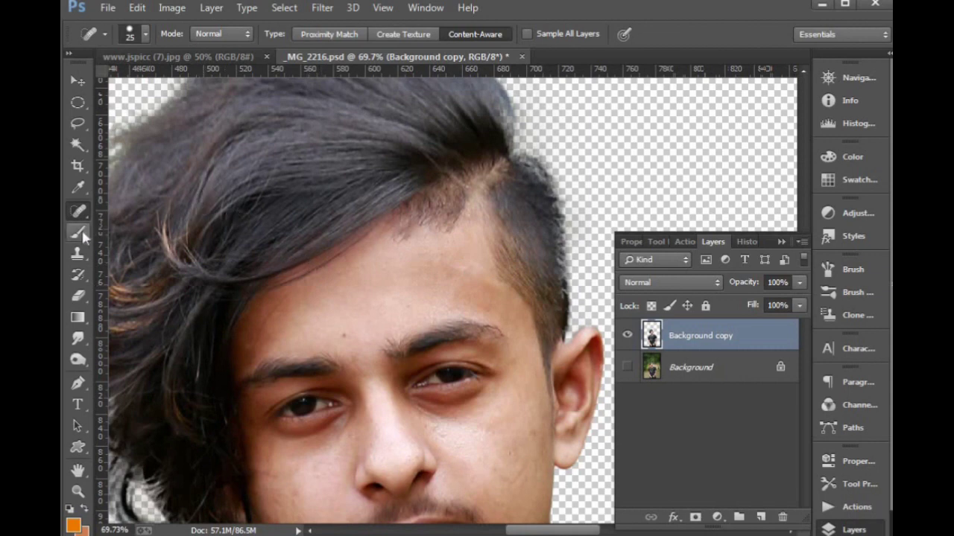
Step: Set up the Brush tool with 30% opacity, 30% flow and a size of 100
{"action": "left_click", "coordinate": [80, 234]}
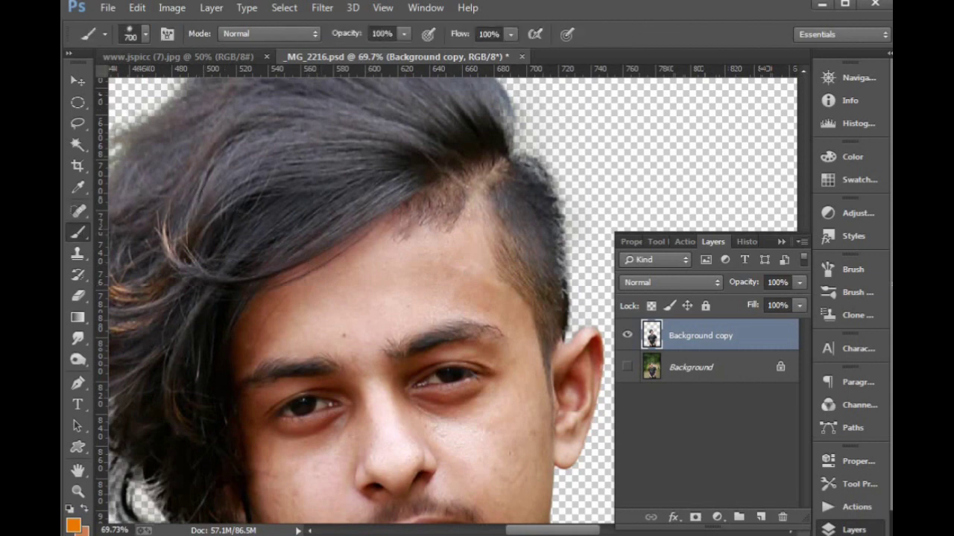
{"action": "left_click", "coordinate": [354, 35]}
{"action": "type", "text": "30"}
{"action": "key", "text": "Tab"}
{"action": "type", "text": "30"}
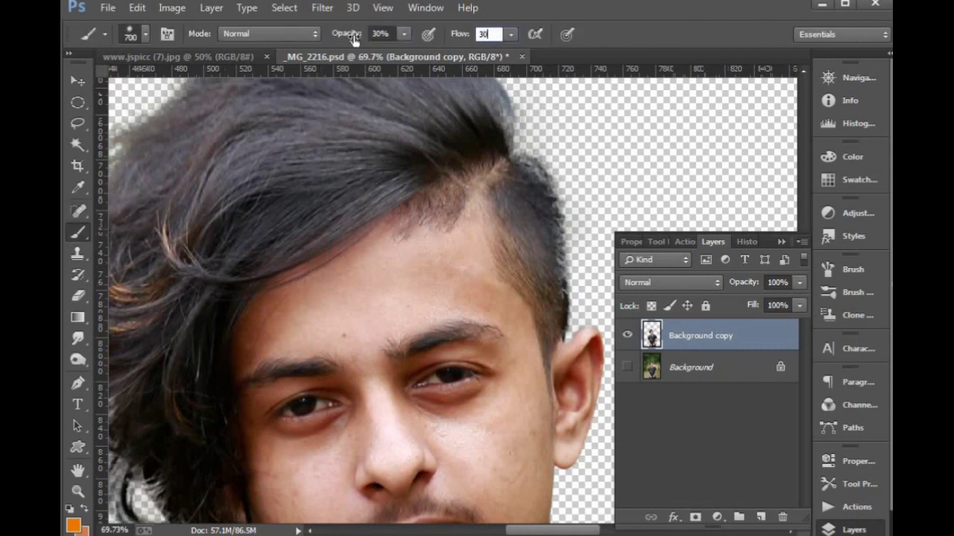
{"action": "key", "text": "Return"}
{"action": "key", "text": "bracketleft"}
{"action": "key", "text": "bracketleft"}
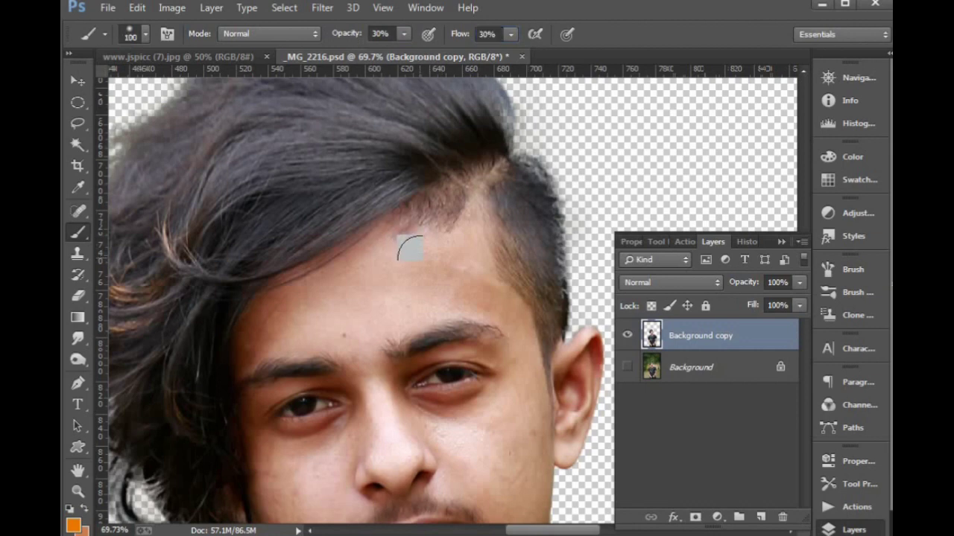
Step: Paint sampled skin tones over the forehead and the stray hair at the hairline, reducing the brush size to 70
{"action": "left_click", "coordinate": [394, 257], "text": "alt"}
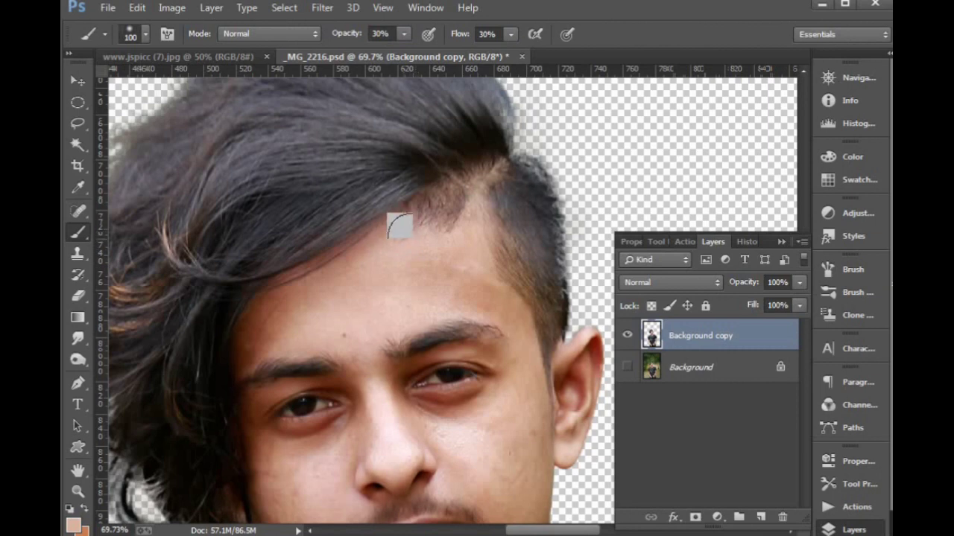
{"action": "left_click", "coordinate": [395, 273], "text": "alt"}
{"action": "mouse_move", "coordinate": [443, 243]}
{"action": "left_mouse_down"}
{"action": "mouse_move", "coordinate": [451, 220]}
{"action": "mouse_move", "coordinate": [418, 248]}
{"action": "left_mouse_up"}
{"action": "left_click", "coordinate": [449, 257], "text": "alt"}
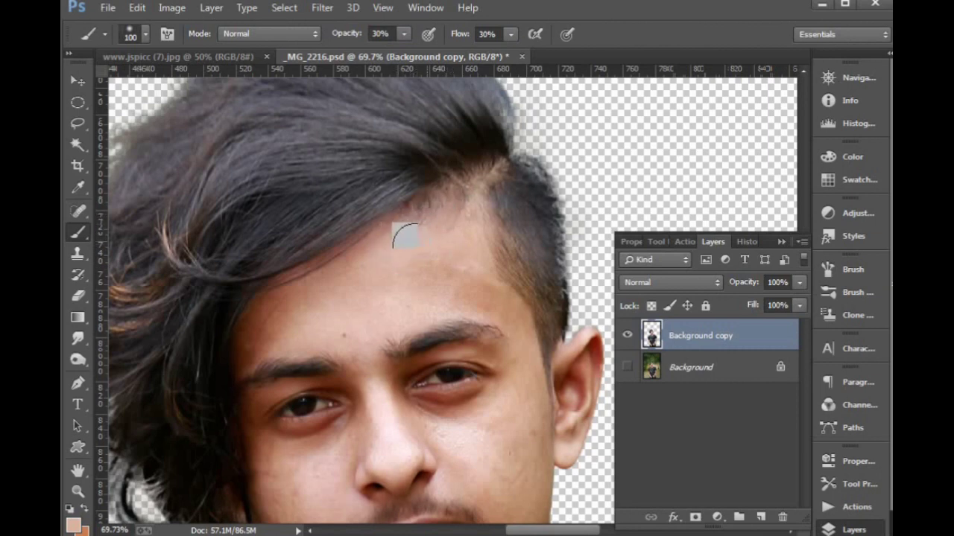
{"action": "key", "text": "bracketleft"}
{"action": "key", "text": "bracketleft"}
{"action": "key", "text": "bracketleft"}
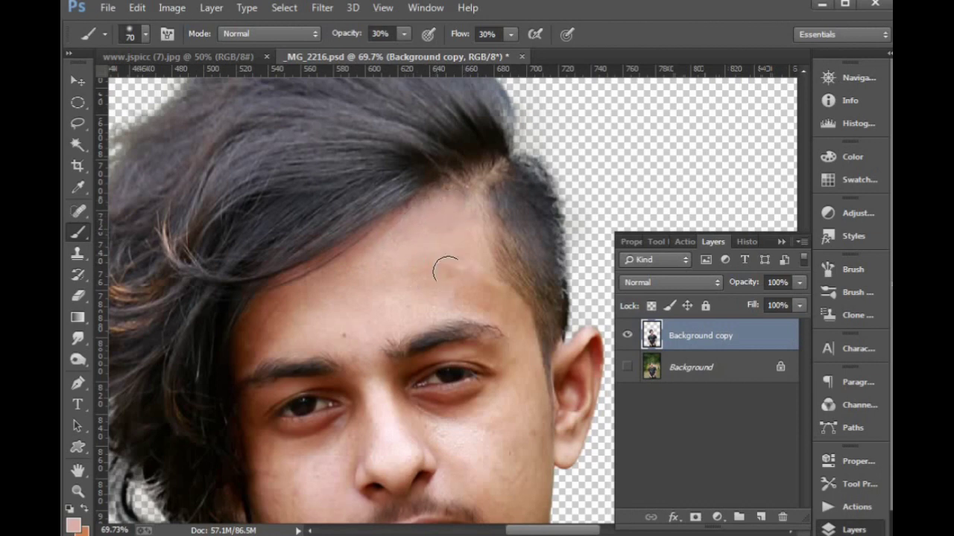
Step: Smooth the hair-covered side of the forehead above the eyebrow with skin tones sampled there
{"action": "left_click_drag", "start_coordinate": [413, 225], "coordinate": [476, 157]}
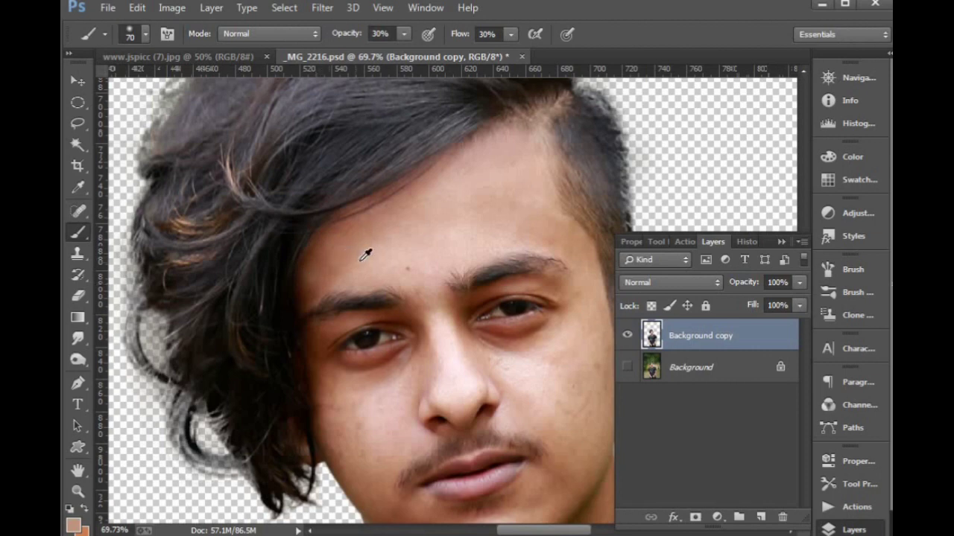
{"action": "left_click", "coordinate": [341, 266], "text": "alt"}
{"action": "left_click", "coordinate": [375, 221], "text": "alt"}
Step: Smooth the under-eye area and cheek on the hair-covered side of the face with sampled skin tones
{"action": "scroll", "coordinate": [362, 251], "scroll_direction": "down", "scroll_amount": 5}
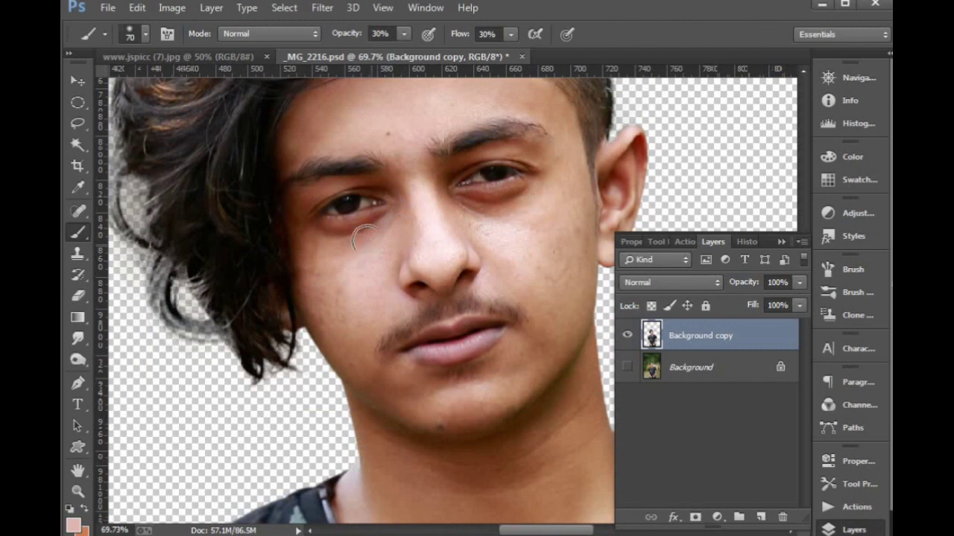
{"action": "left_click_drag", "start_coordinate": [310, 246], "coordinate": [299, 269]}
{"action": "left_click", "coordinate": [334, 276], "text": "alt"}
{"action": "left_click", "coordinate": [337, 327], "text": "alt"}
Step: Smooth the cheek on the side of the visible ear with sampled skin tones, enlarging the brush to 100
{"action": "left_click_drag", "start_coordinate": [432, 264], "coordinate": [338, 313]}
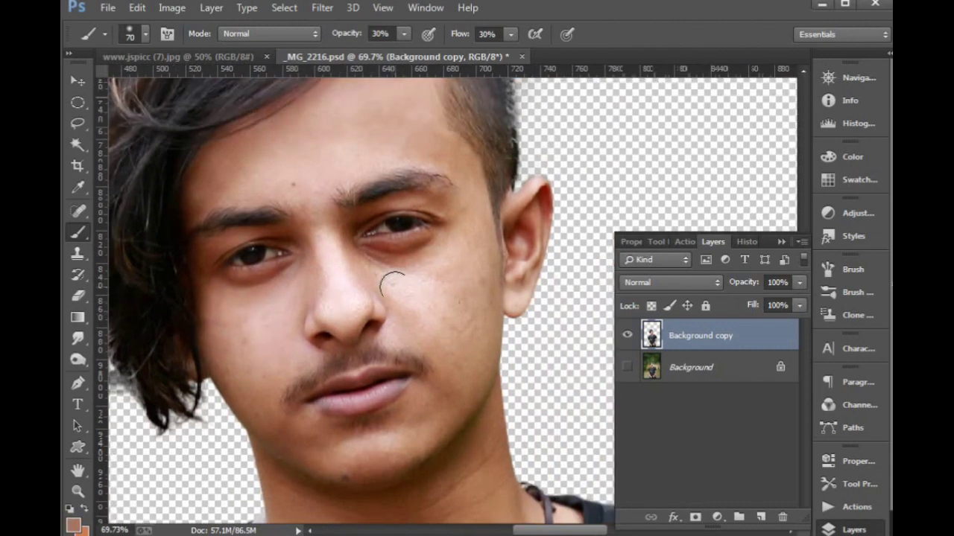
{"action": "left_click", "coordinate": [350, 248], "text": "alt"}
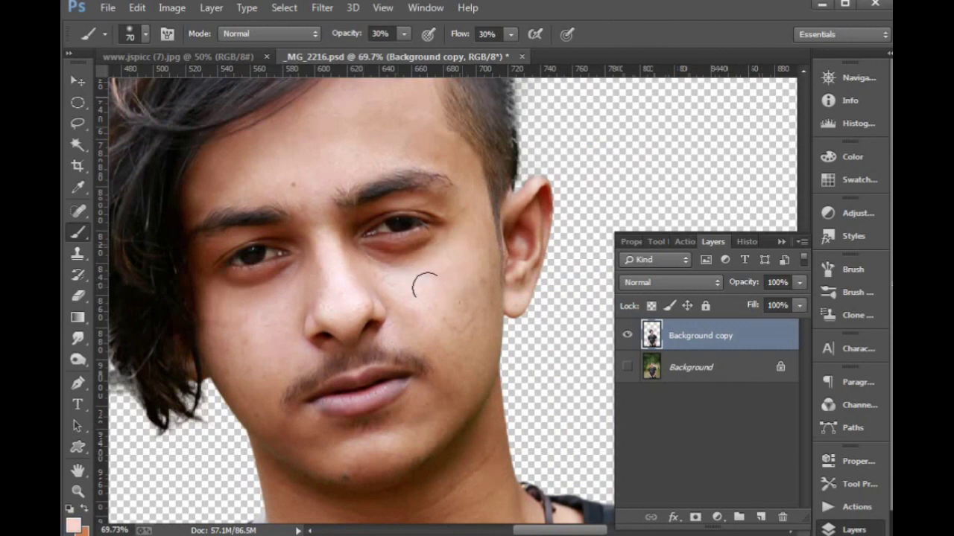
{"action": "left_click_drag", "start_coordinate": [480, 251], "coordinate": [481, 333]}
{"action": "left_click_drag", "start_coordinate": [492, 266], "coordinate": [467, 351]}
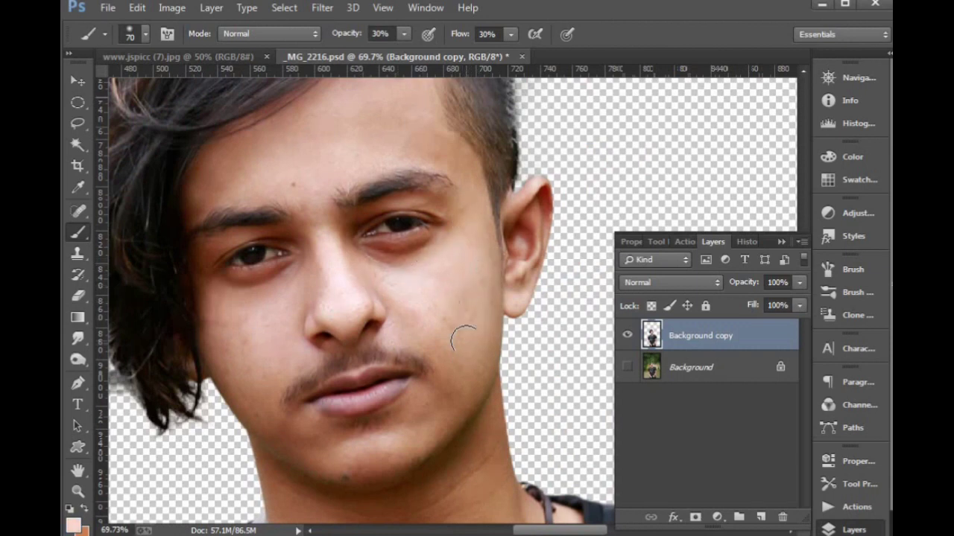
{"action": "key", "text": "bracketright"}
{"action": "key", "text": "bracketright"}
{"action": "left_click", "coordinate": [432, 304], "text": "alt"}
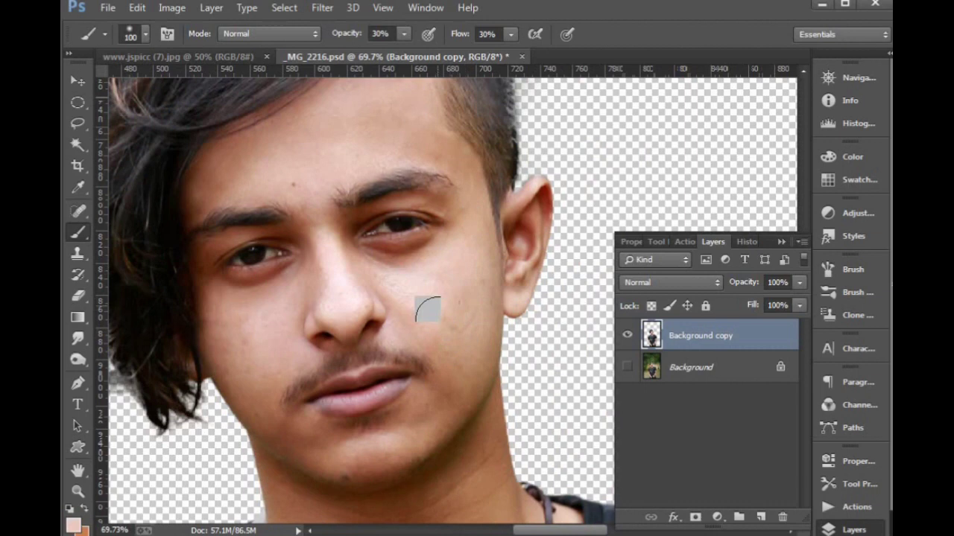
{"action": "left_click", "coordinate": [438, 372], "text": "alt"}
Step: Smooth the skin of the chin and neck with the brush and check the retouched portrait
{"action": "scroll", "coordinate": [372, 372], "scroll_direction": "down", "scroll_amount": 3}
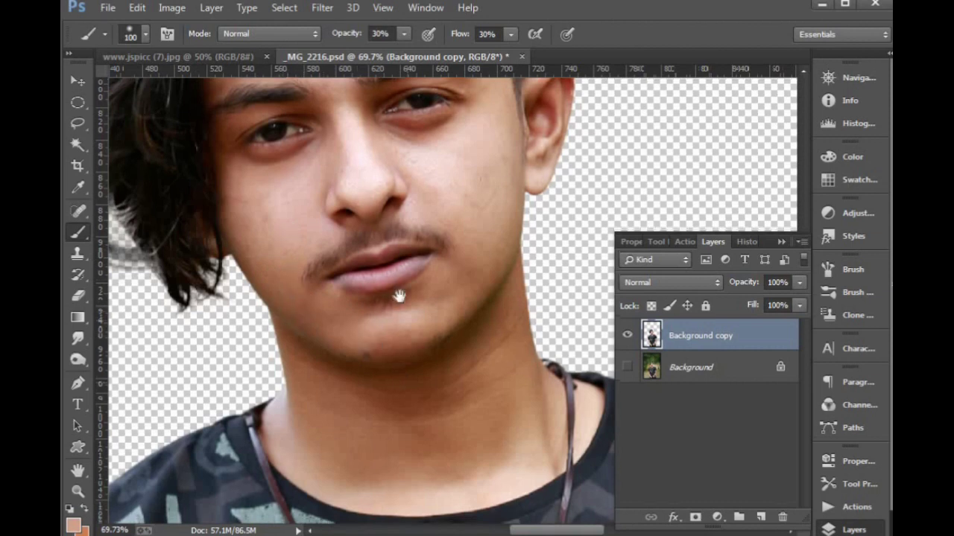
{"action": "scroll", "coordinate": [350, 350], "scroll_direction": "down", "scroll_amount": 2}
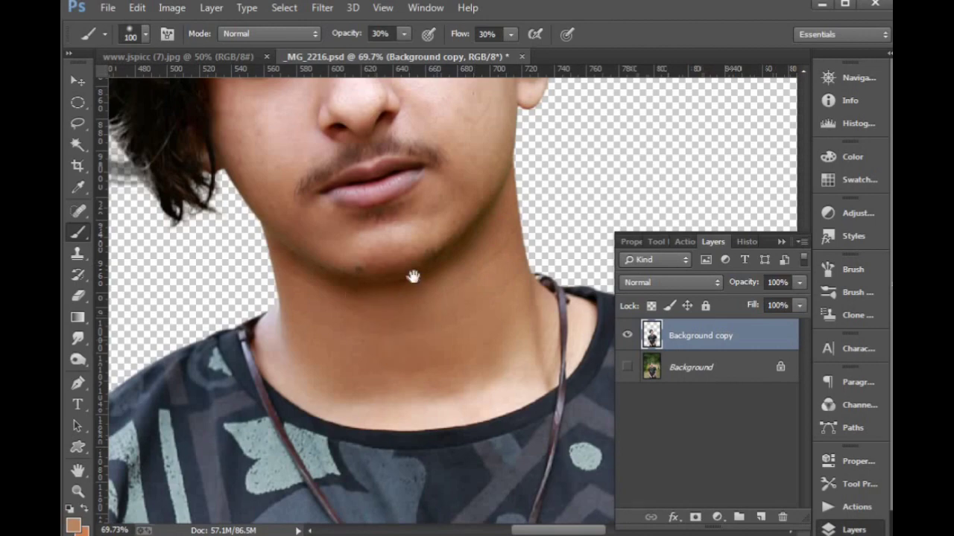
{"action": "left_click_drag", "start_coordinate": [410, 276], "coordinate": [421, 360]}
{"action": "key", "text": "ctrl+0"}
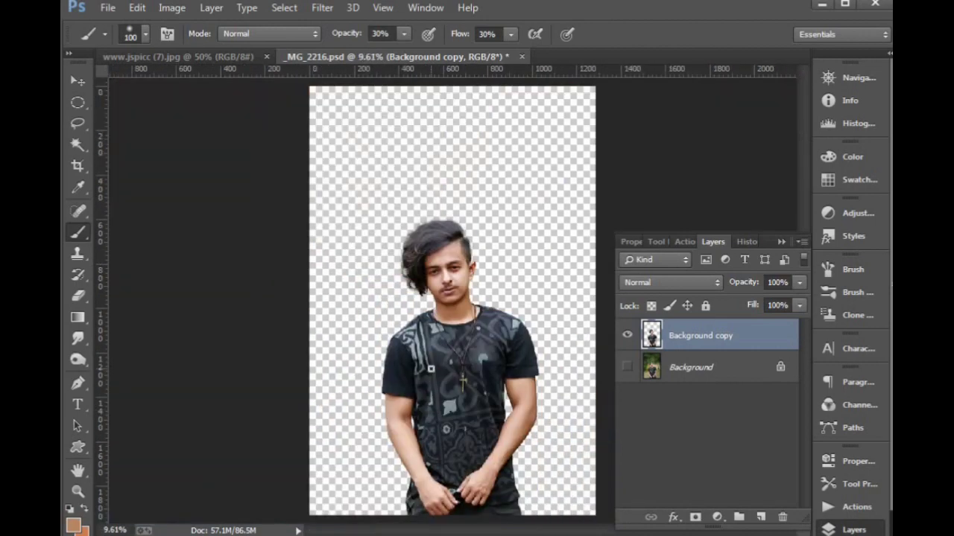
{"action": "left_click_drag", "start_coordinate": [335, 226], "coordinate": [607, 380]}
{"action": "left_click_drag", "start_coordinate": [236, 170], "coordinate": [521, 387]}
{"action": "key", "text": "ctrl+0"}
Step: Add a new empty layer above Background copy and select the entire canvas
{"action": "key", "text": "v"}
{"action": "key", "text": "ctrl+minus"}
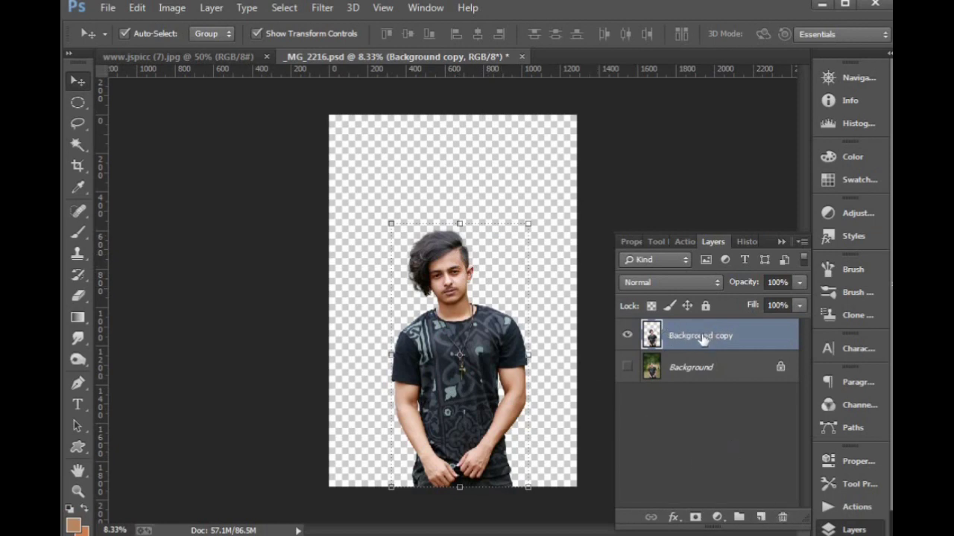
{"action": "left_click", "coordinate": [760, 517]}
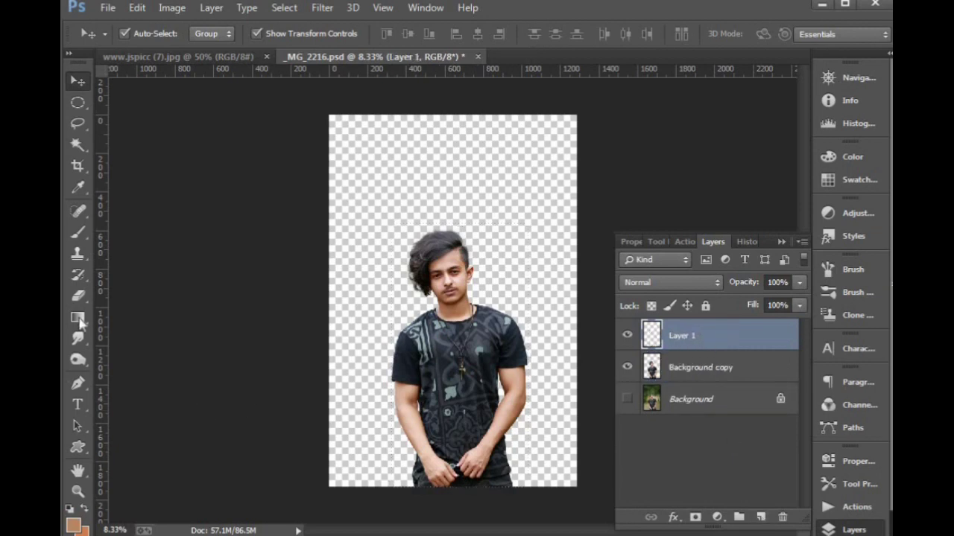
{"action": "key", "text": "ctrl+a"}
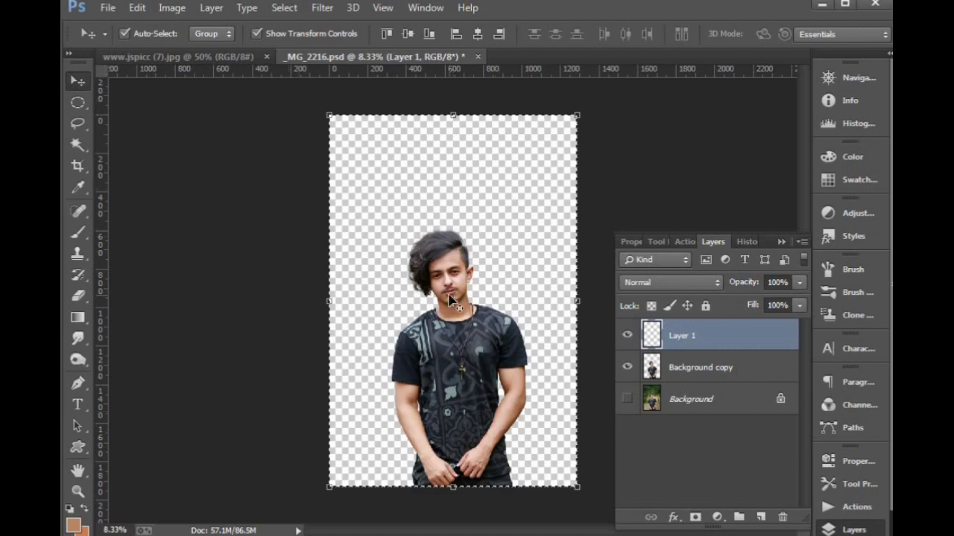
Step: Set the background colour to black, fill the new layer with it and deselect
{"action": "left_click", "coordinate": [82, 529]}
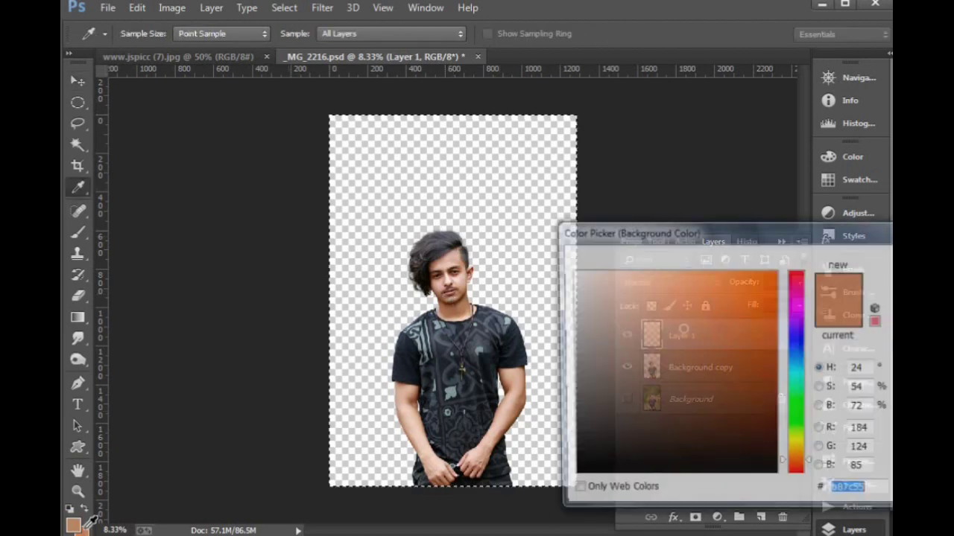
{"action": "left_click_drag", "start_coordinate": [637, 235], "coordinate": [469, 199]}
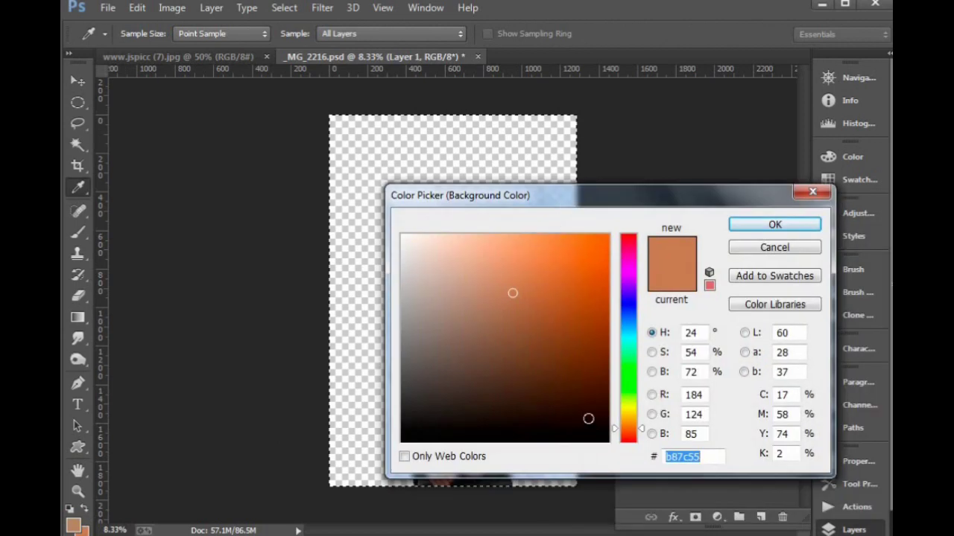
{"action": "left_click_drag", "start_coordinate": [588, 419], "coordinate": [614, 443]}
{"action": "left_click", "coordinate": [799, 223]}
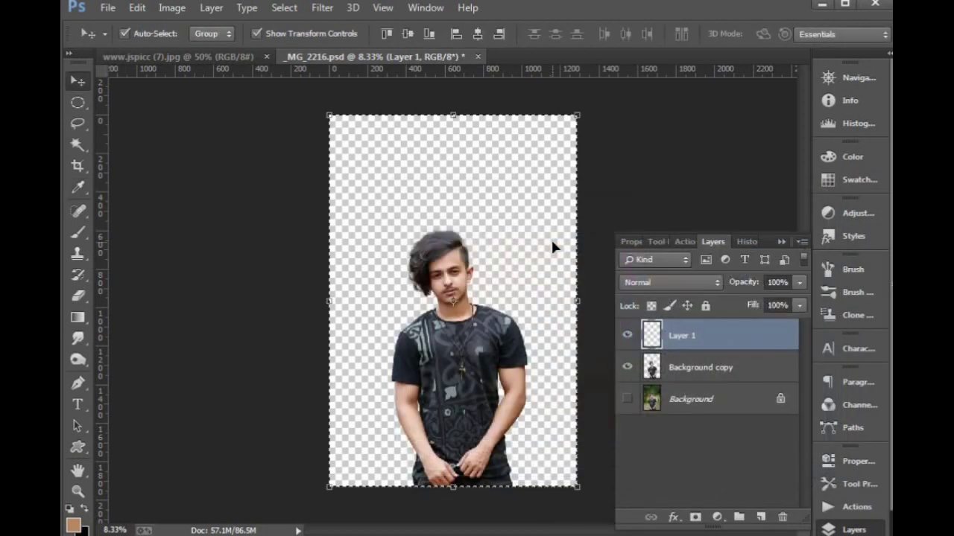
{"action": "key", "text": "ctrl+BackSpace"}
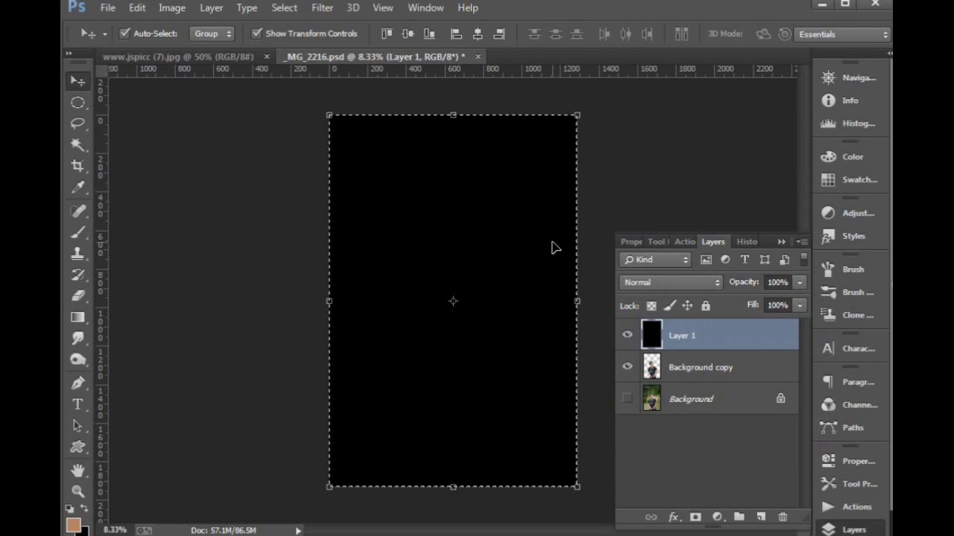
{"action": "key", "text": "ctrl+d"}
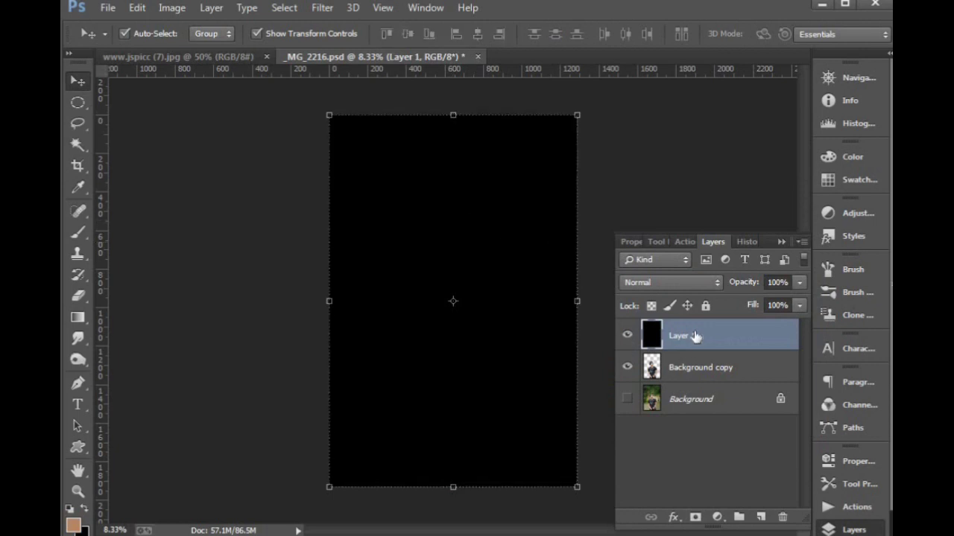
Step: Move the black Layer 1 beneath Background copy and look at the glow image in the other open document
{"action": "left_click_drag", "start_coordinate": [694, 337], "coordinate": [689, 383]}
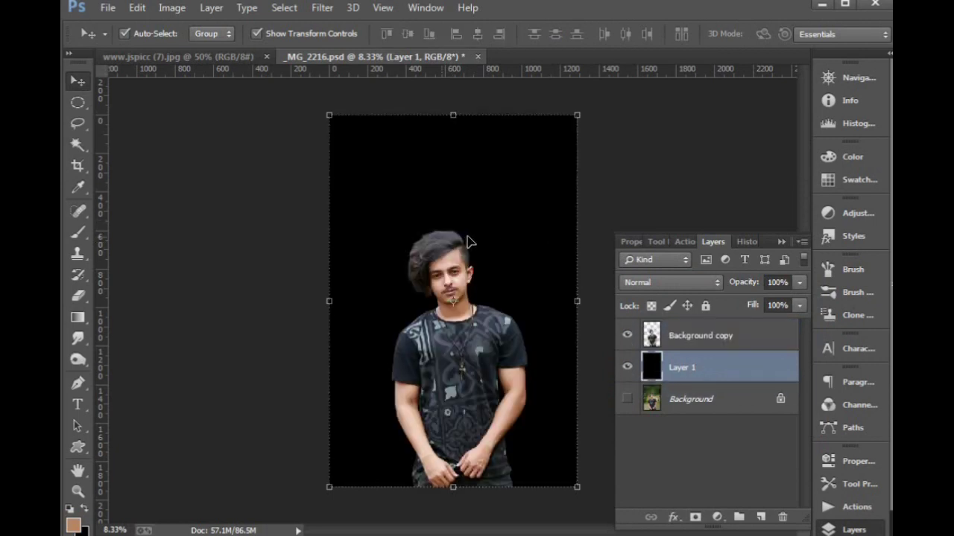
{"action": "key", "text": "ctrl+plus"}
{"action": "key", "text": "ctrl+0"}
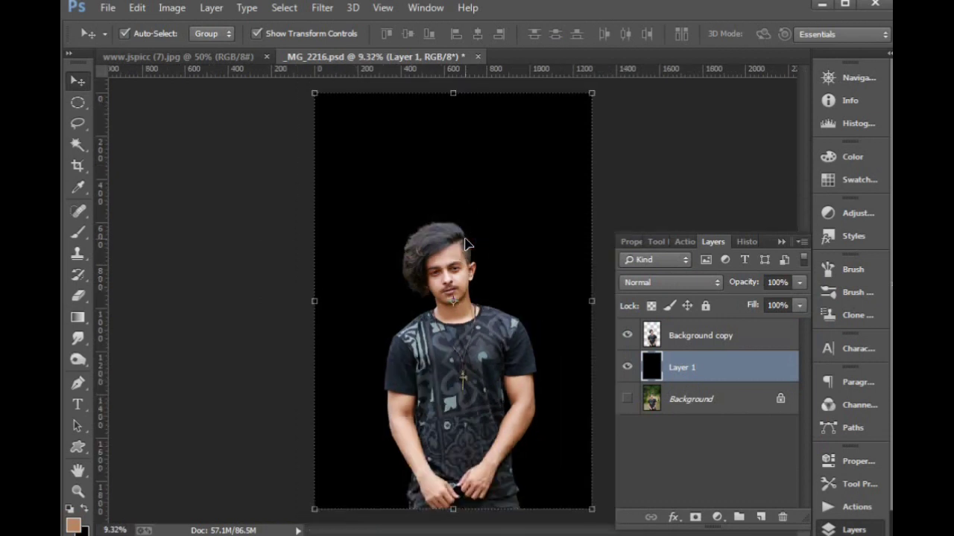
{"action": "left_click", "coordinate": [223, 57]}
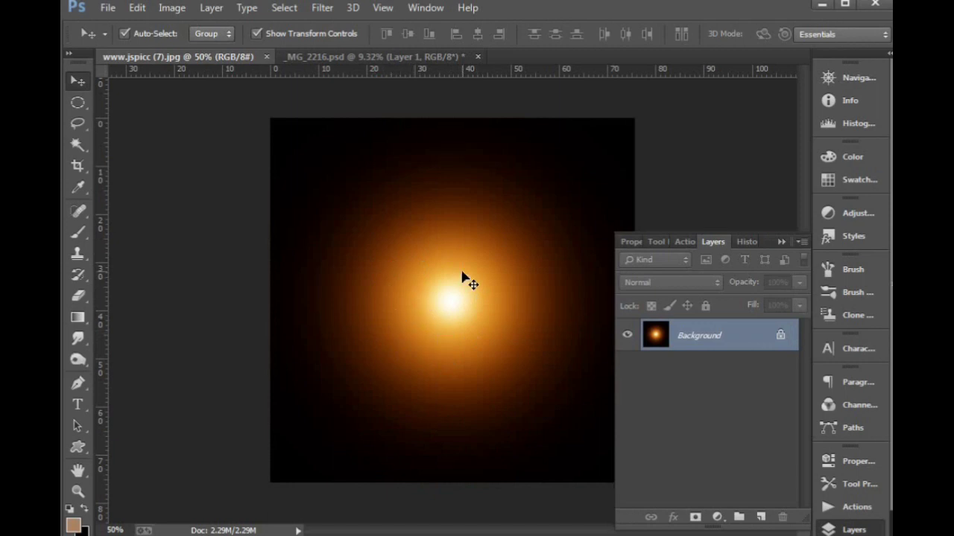
{"action": "left_click", "coordinate": [427, 52]}
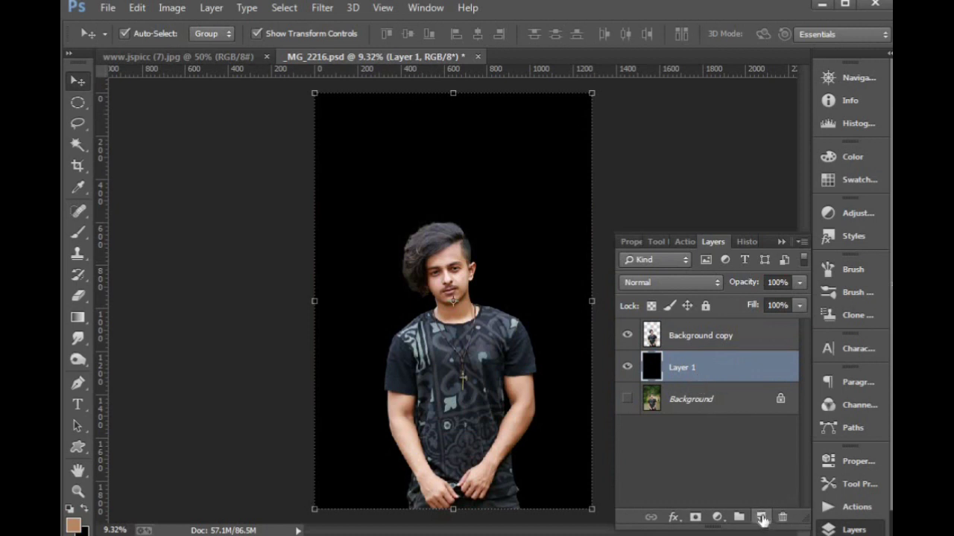
Step: Add a new layer above the black layer and prepare the Brush with 100% flow and a bright orange foreground colour
{"action": "left_click", "coordinate": [760, 516]}
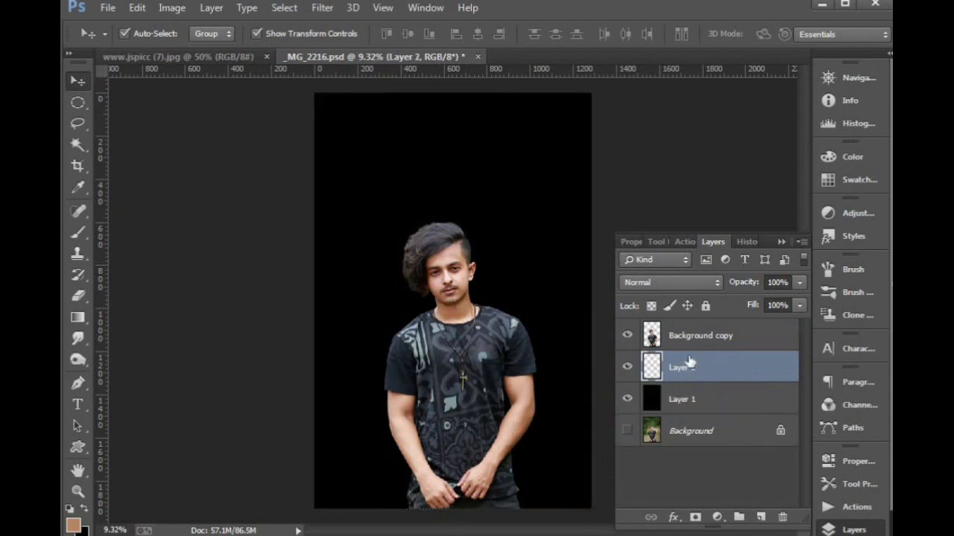
{"action": "left_click", "coordinate": [80, 231]}
{"action": "key", "text": "0"}
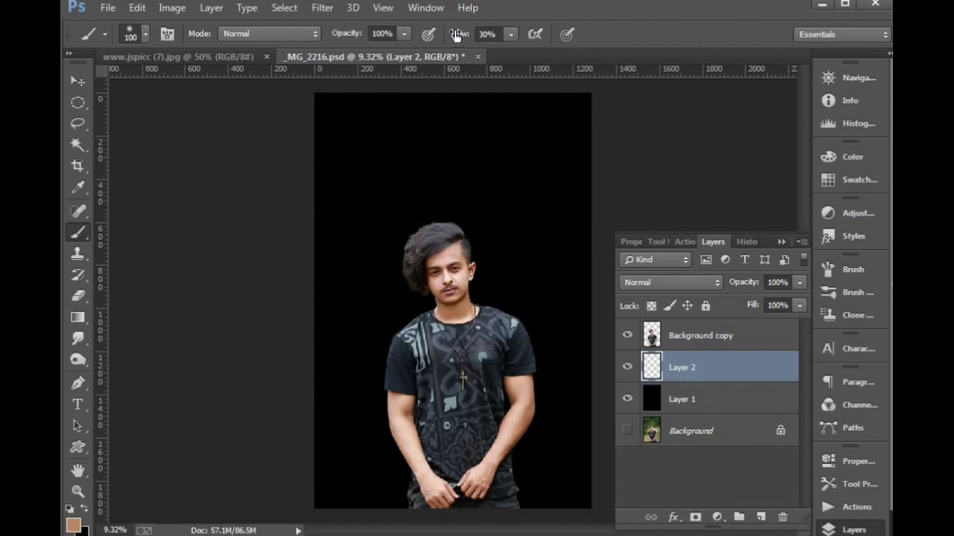
{"action": "left_click_drag", "start_coordinate": [456, 37], "coordinate": [506, 49]}
{"action": "left_click", "coordinate": [72, 525]}
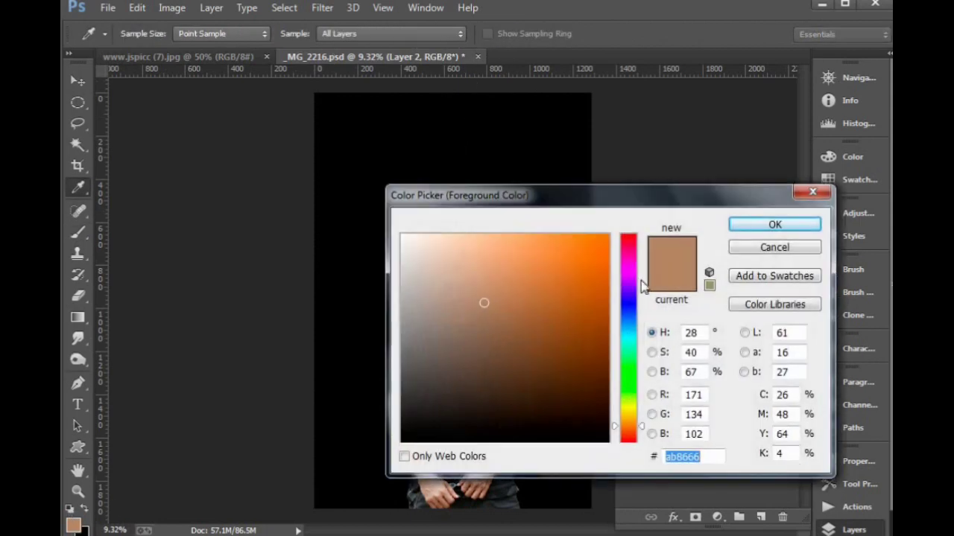
{"action": "left_click_drag", "start_coordinate": [592, 280], "coordinate": [601, 277]}
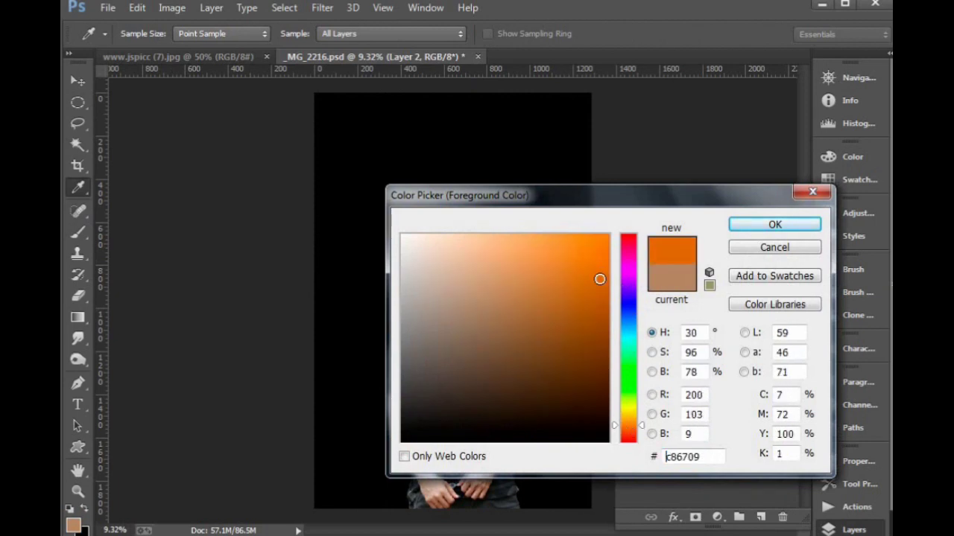
{"action": "left_click", "coordinate": [773, 223]}
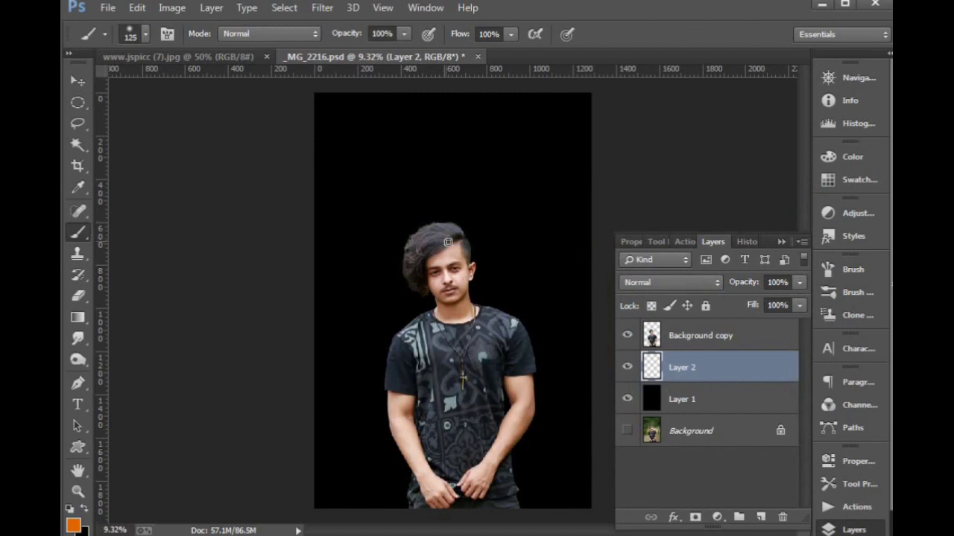
Step: Paint a soft orange glow behind the head with an enlarged brush, scale it to about 112% and delete its layer
{"action": "key", "text": "bracketright"}
{"action": "key", "text": "bracketright"}
{"action": "key", "text": "bracketright"}
{"action": "key", "text": "bracketright"}
{"action": "key", "text": "bracketright"}
{"action": "left_click", "coordinate": [453, 250]}
{"action": "key", "text": "v"}
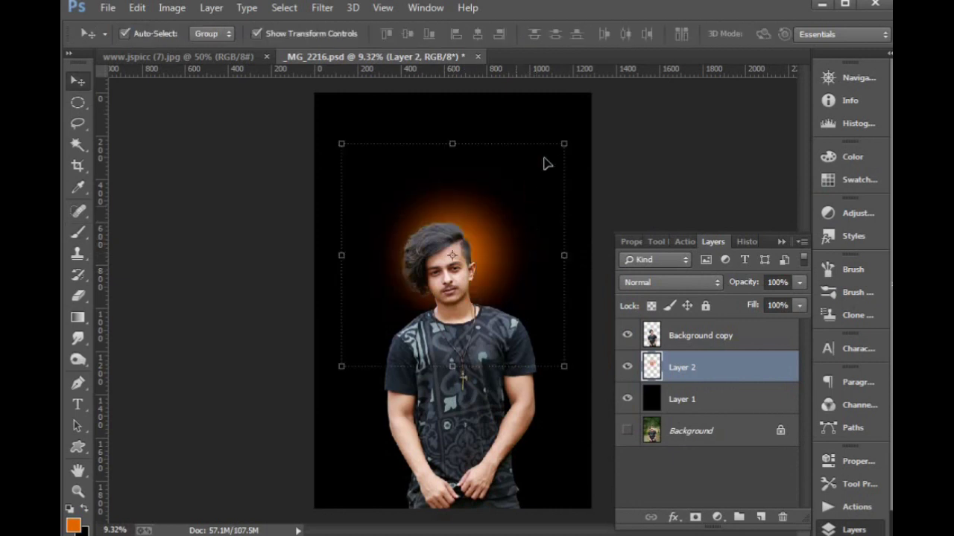
{"action": "left_click_drag", "start_coordinate": [566, 141], "coordinate": [568, 121]}
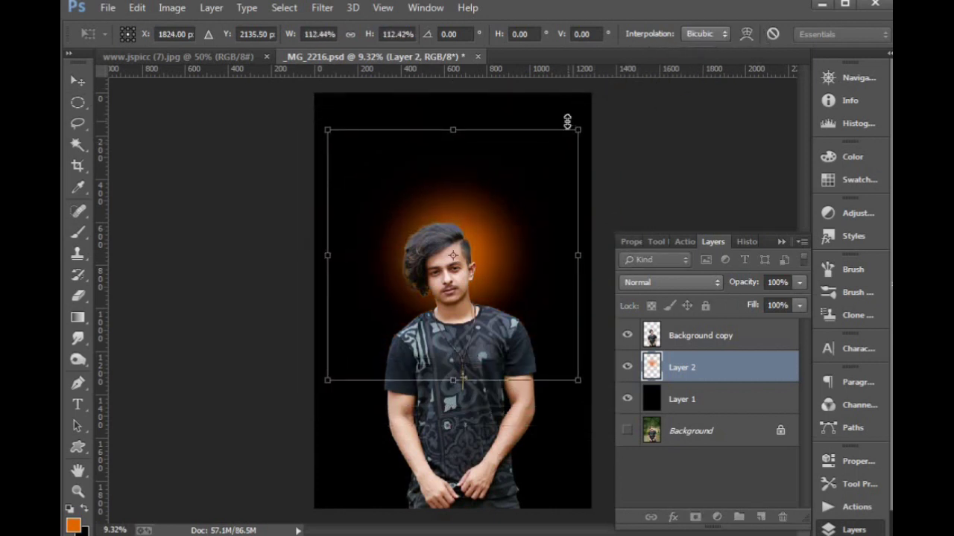
{"action": "key", "text": "Return"}
{"action": "key", "text": "Delete"}
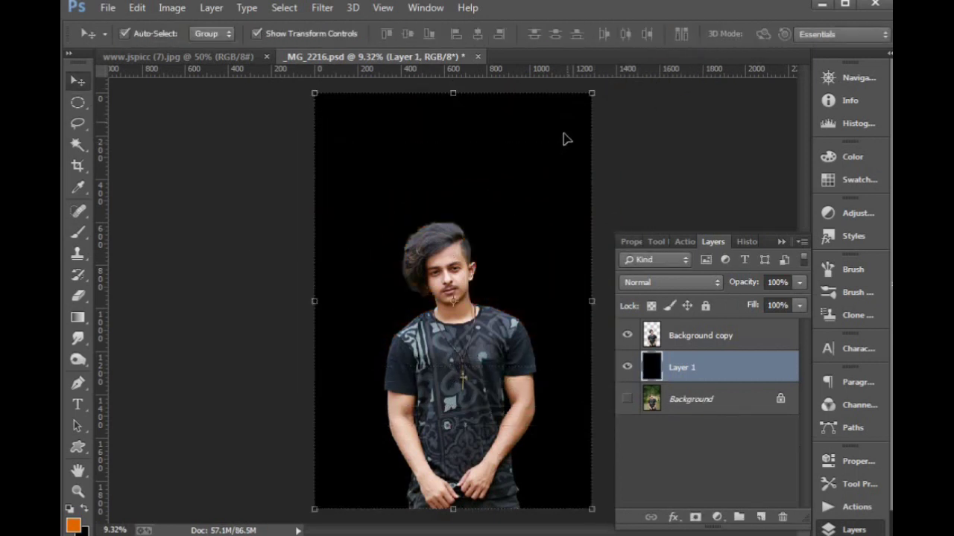
{"action": "left_click", "coordinate": [248, 56]}
{"action": "left_click_drag", "start_coordinate": [455, 293], "coordinate": [469, 246]}
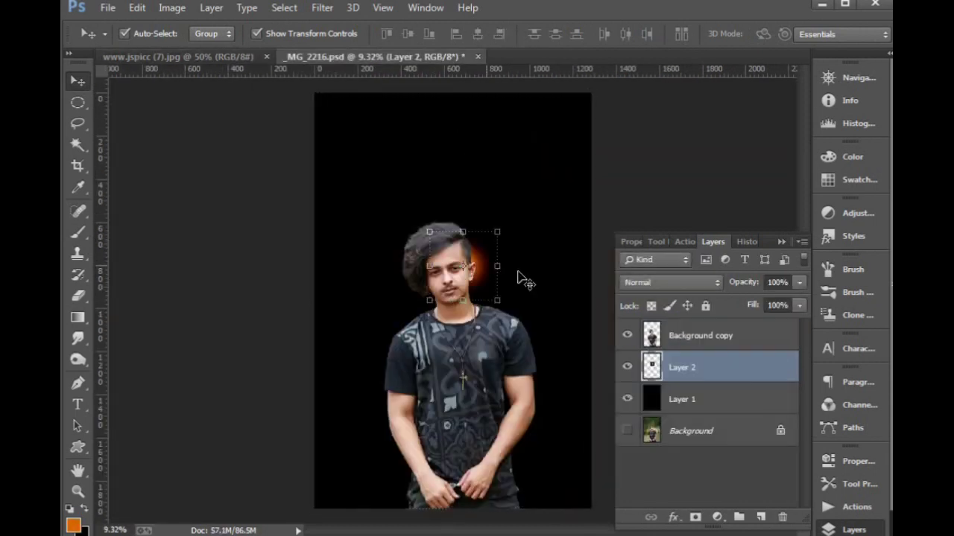
{"action": "key", "text": "ctrl+t"}
{"action": "left_click_drag", "start_coordinate": [517, 209], "coordinate": [612, 117]}
{"action": "left_click_drag", "start_coordinate": [540, 192], "coordinate": [532, 196]}
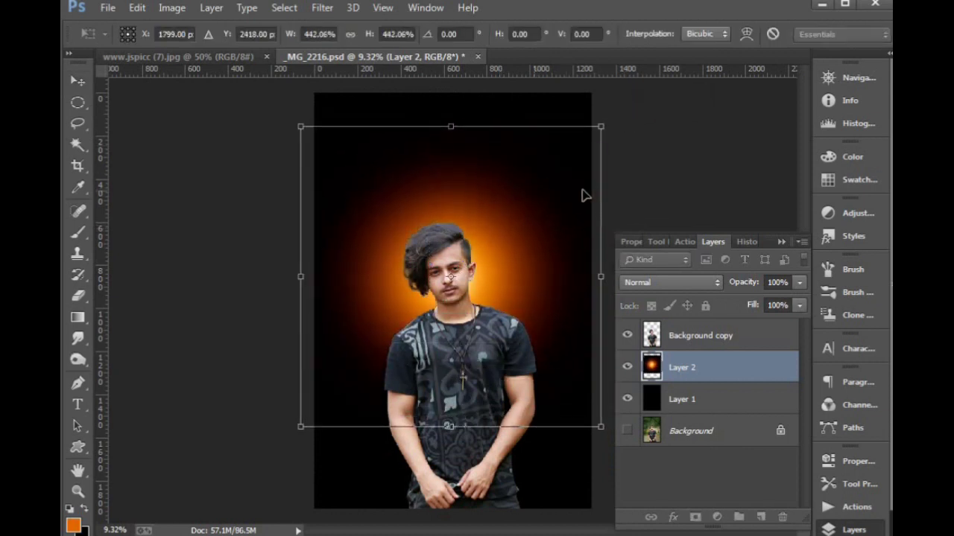
{"action": "left_click_drag", "start_coordinate": [601, 184], "coordinate": [592, 183]}
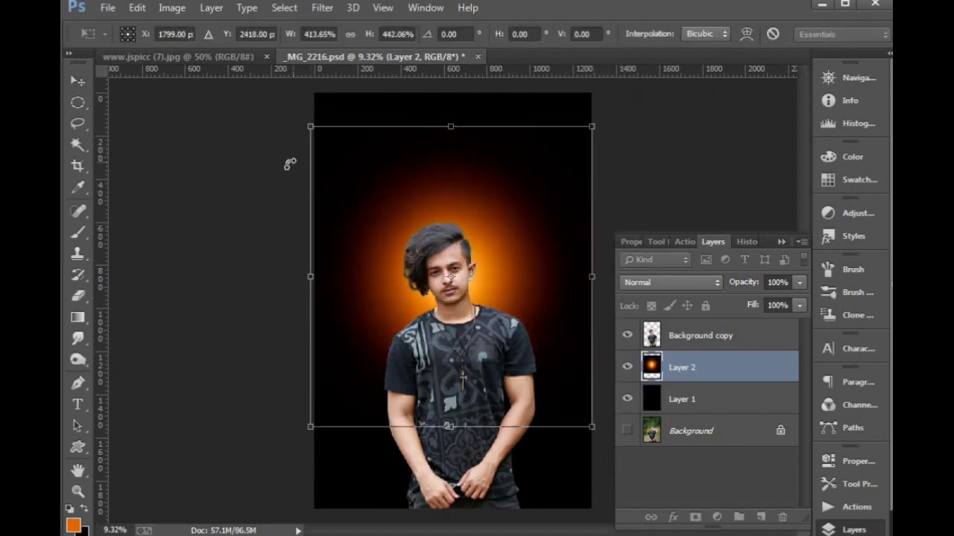
{"action": "key", "text": "Escape"}
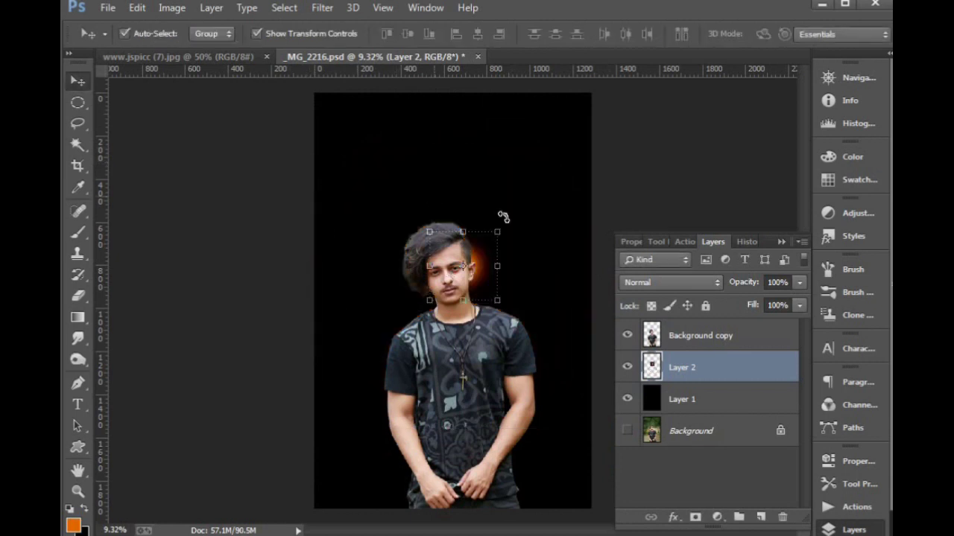
Step: Scale the glow layer proportionally to about 494% and position it centred behind the head
{"action": "key", "text": "ctrl+t"}
{"action": "left_click_drag", "start_coordinate": [496, 230], "coordinate": [607, 137]}
{"action": "left_click_drag", "start_coordinate": [335, 394], "coordinate": [286, 447]}
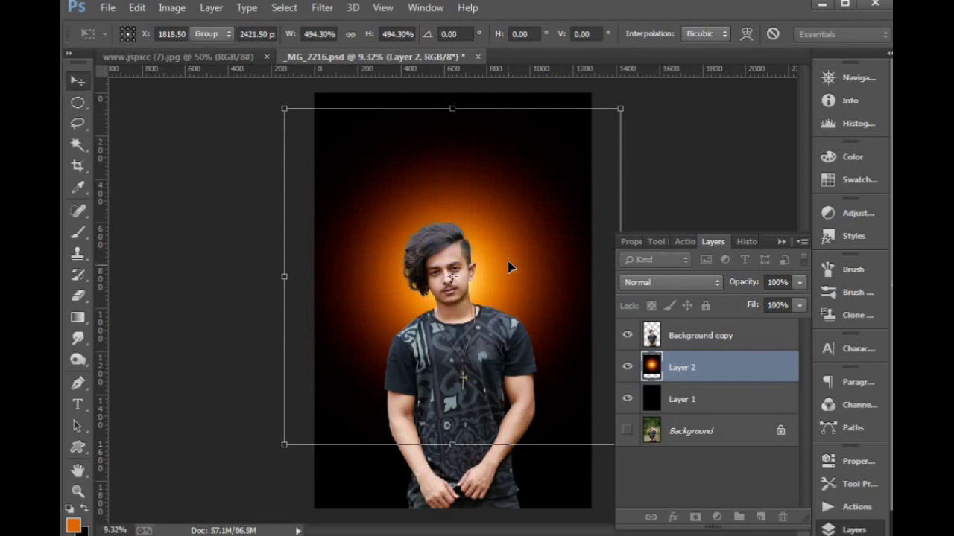
{"action": "key", "text": "Return"}
{"action": "key", "text": "ctrl+plus"}
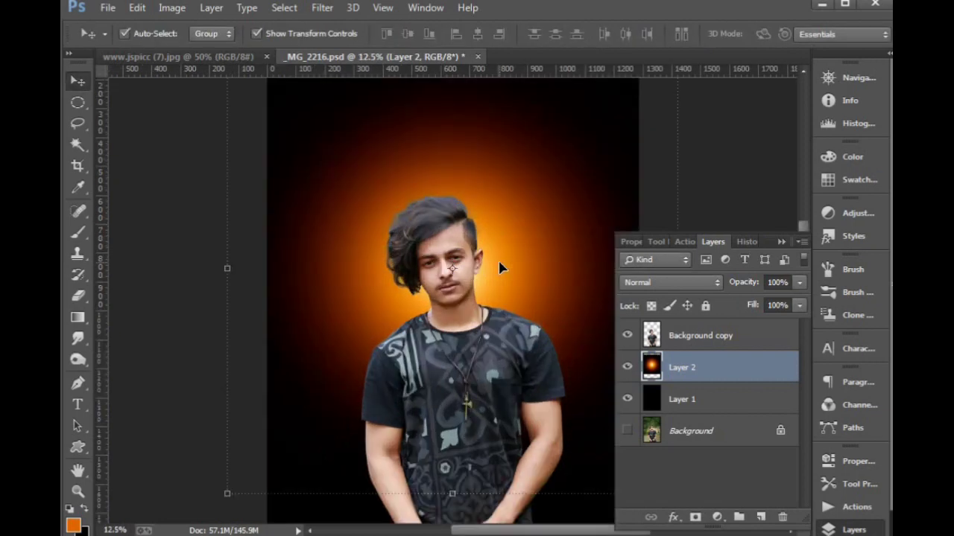
{"action": "left_click_drag", "start_coordinate": [462, 264], "coordinate": [438, 280]}
{"action": "mouse_move", "coordinate": [477, 250]}
{"action": "left_mouse_down"}
{"action": "mouse_move", "coordinate": [478, 227]}
{"action": "mouse_move", "coordinate": [478, 240]}
{"action": "left_mouse_up"}
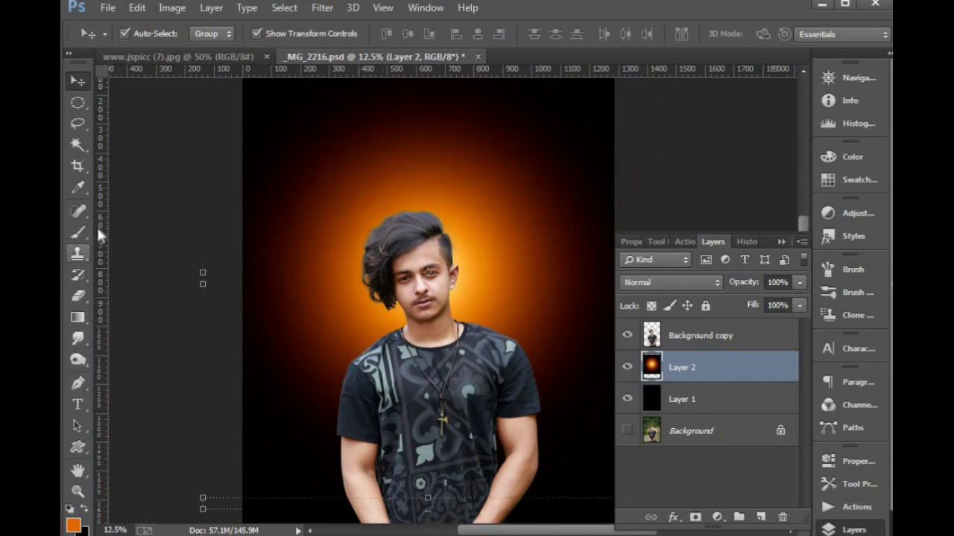
Step: Draw a thin circle frame custom shape about 2408 px in diameter around the head, behind the portrait
{"action": "left_click", "coordinate": [77, 449]}
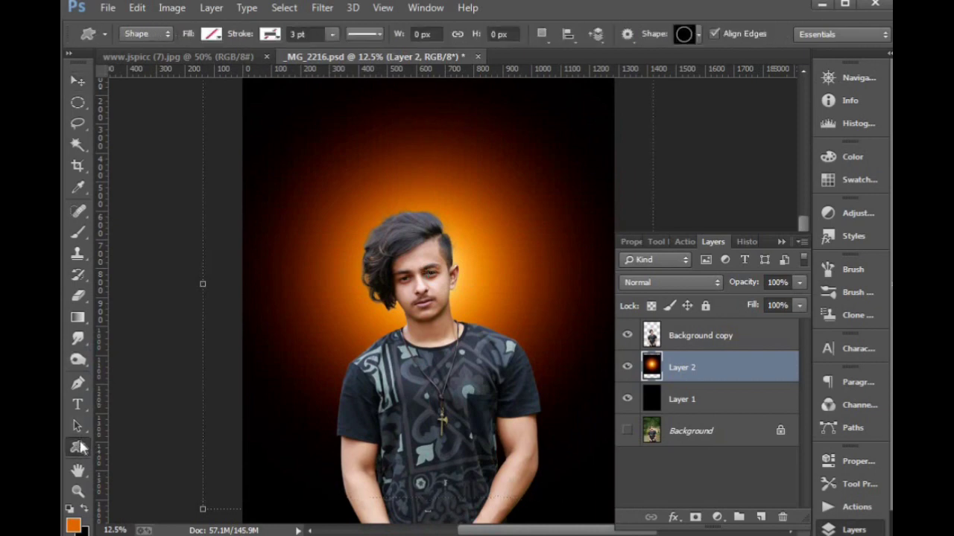
{"action": "right_click", "coordinate": [77, 447]}
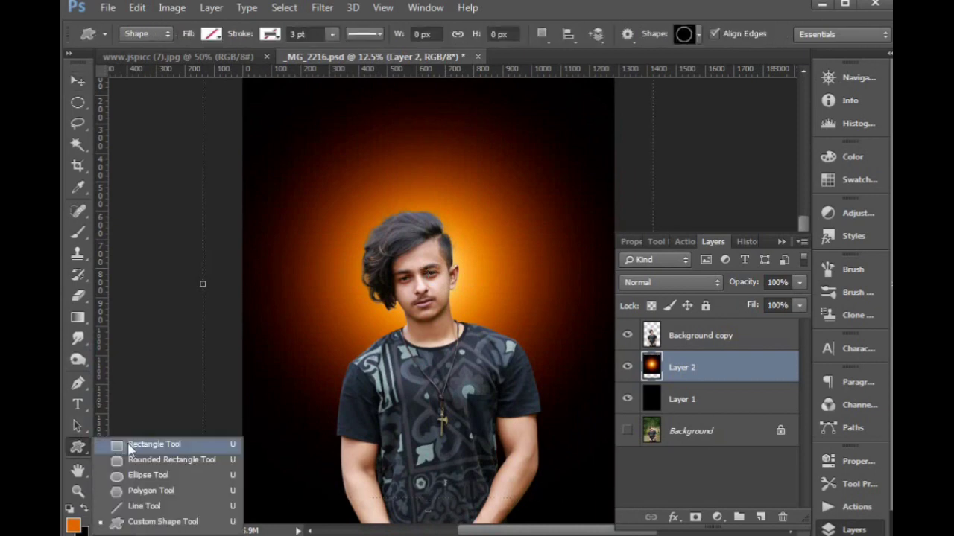
{"action": "left_click", "coordinate": [158, 523]}
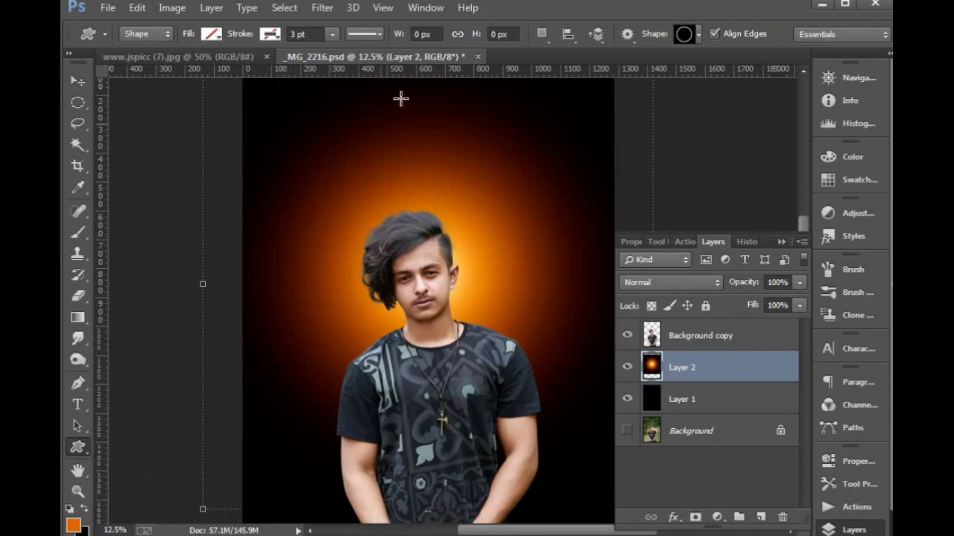
{"action": "left_click", "coordinate": [699, 34]}
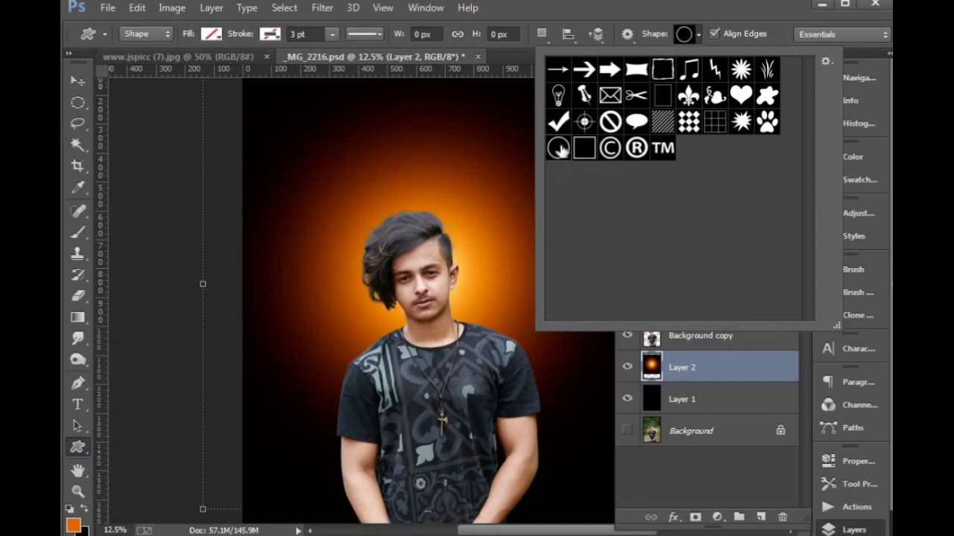
{"action": "left_click", "coordinate": [452, 151]}
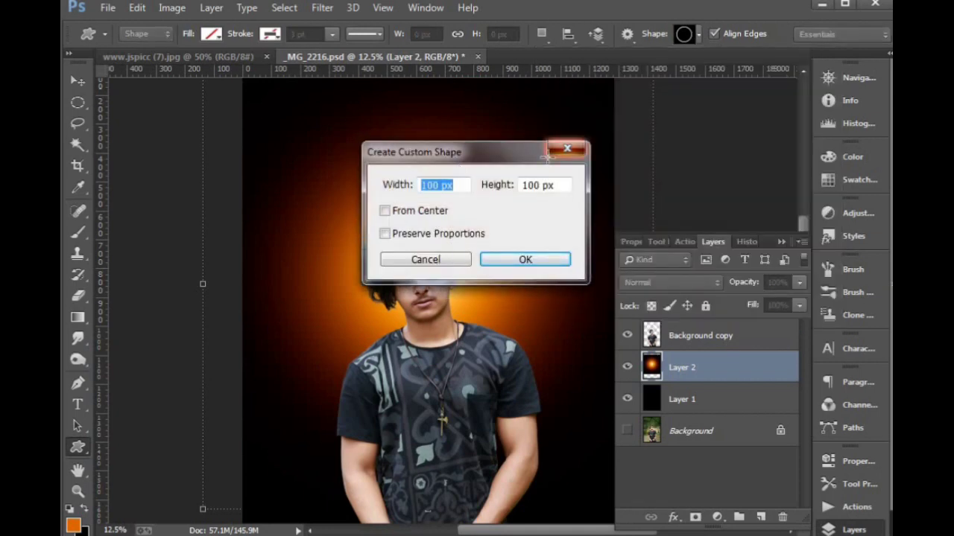
{"action": "left_click", "coordinate": [572, 153]}
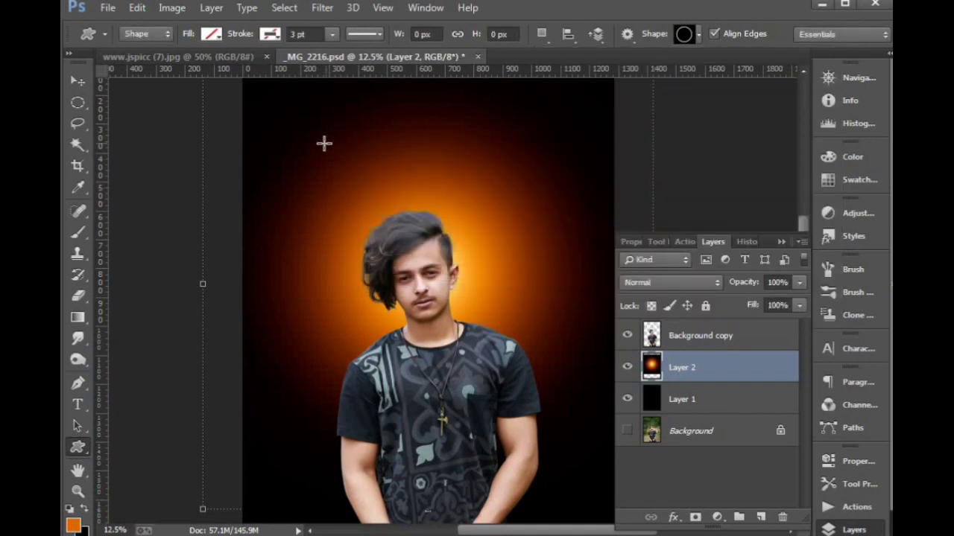
{"action": "left_click_drag", "start_coordinate": [324, 144], "coordinate": [587, 382]}
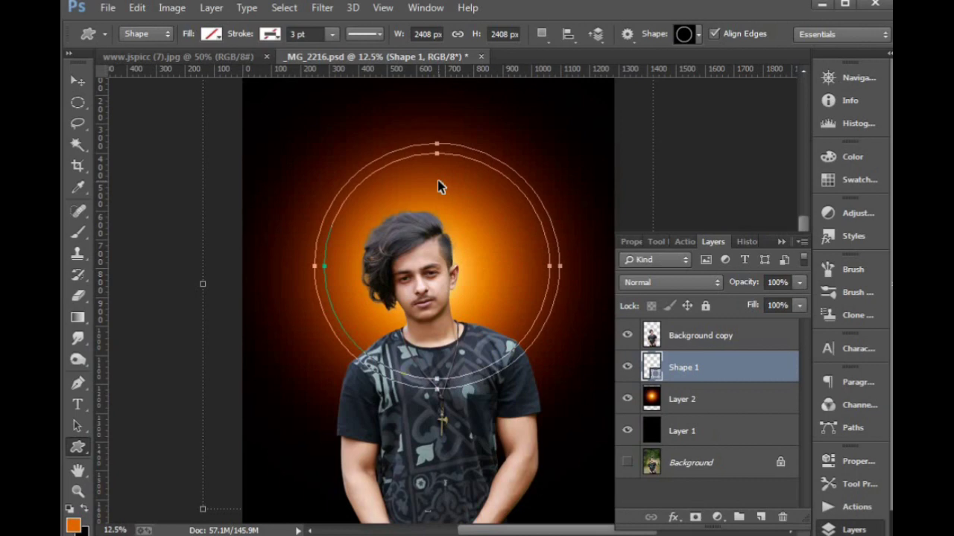
Step: Turn the ring outline into a selection and add a new empty layer above Shape 1
{"action": "key", "text": "ctrl+Return"}
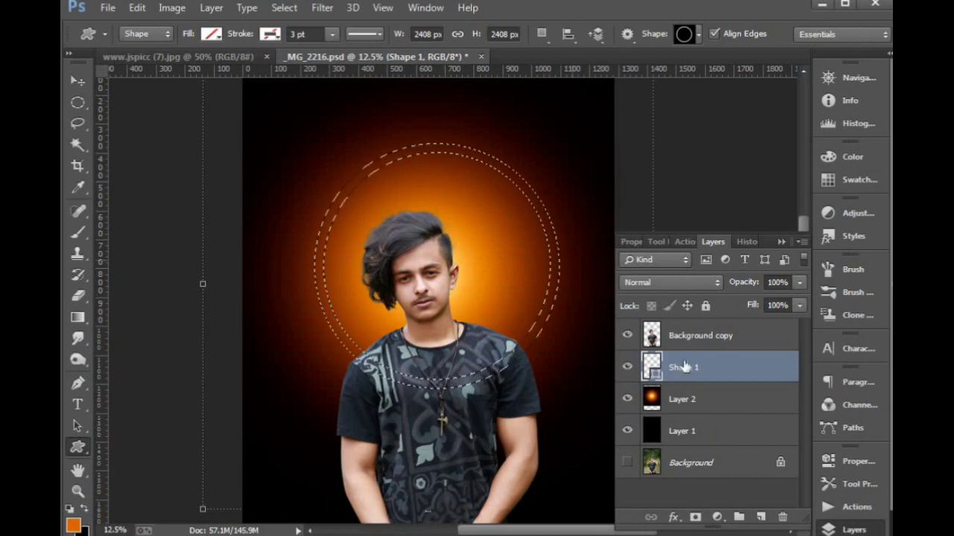
{"action": "left_click", "coordinate": [760, 516]}
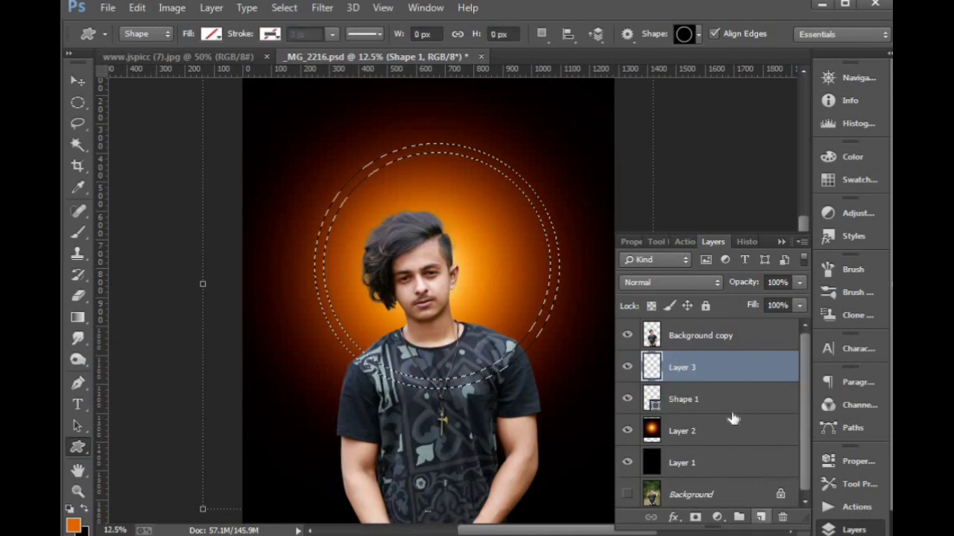
{"action": "left_click", "coordinate": [73, 526]}
{"action": "left_click_drag", "start_coordinate": [457, 256], "coordinate": [403, 237]}
{"action": "left_click", "coordinate": [748, 249]}
{"action": "left_click", "coordinate": [78, 446]}
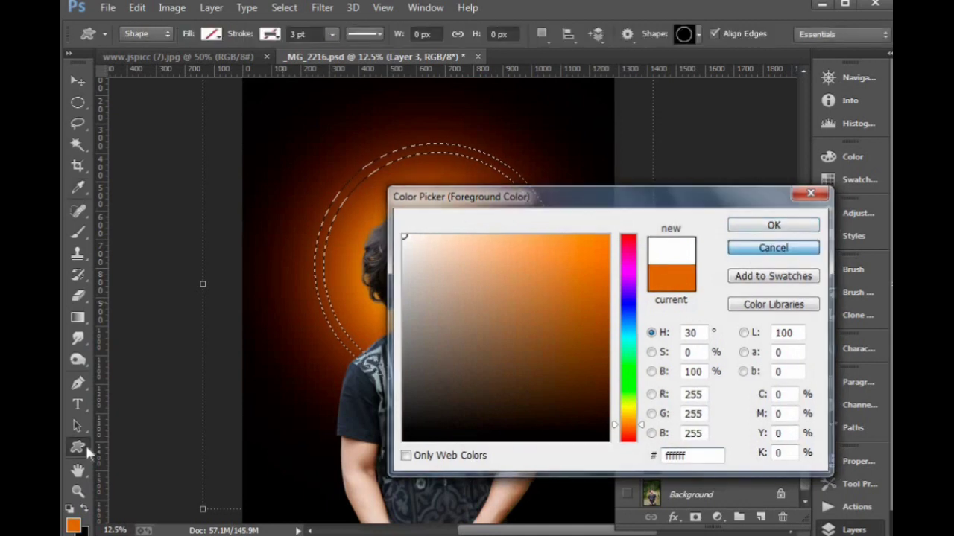
Step: Set the foreground colour to white (ffffff)
{"action": "left_click", "coordinate": [74, 526]}
{"action": "type", "text": "ffffff"}
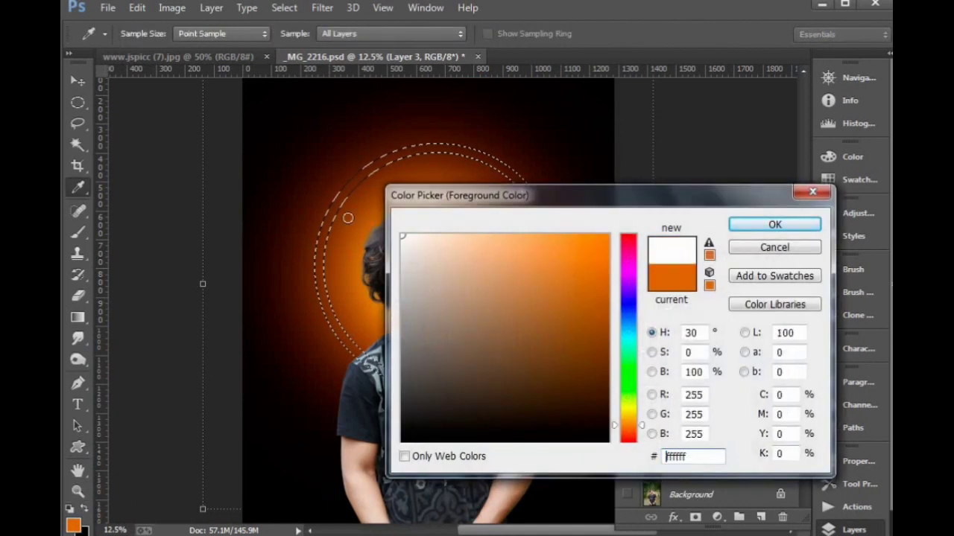
{"action": "key", "text": "Return"}
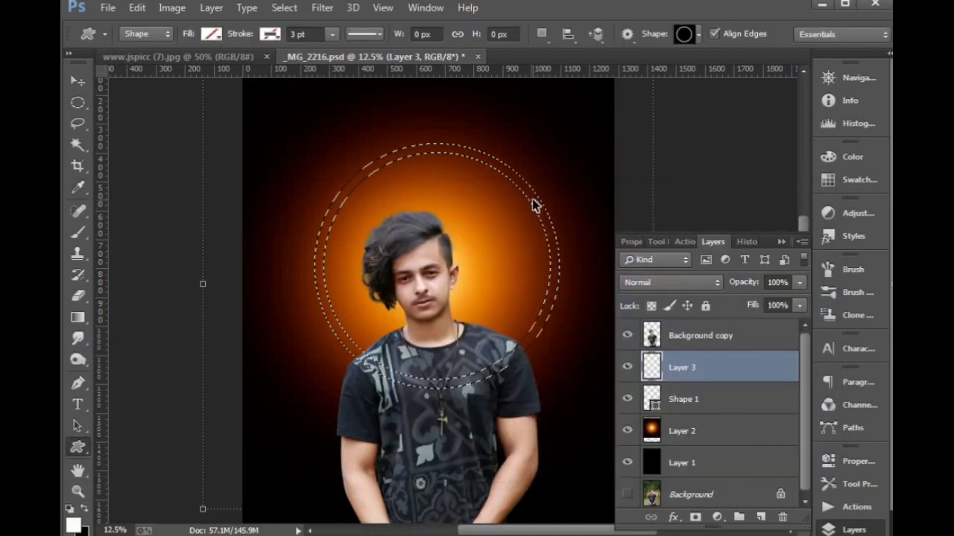
Step: Fill the ring selection on Layer 3 with the black background colour and deselect
{"action": "key", "text": "ctrl+BackSpace"}
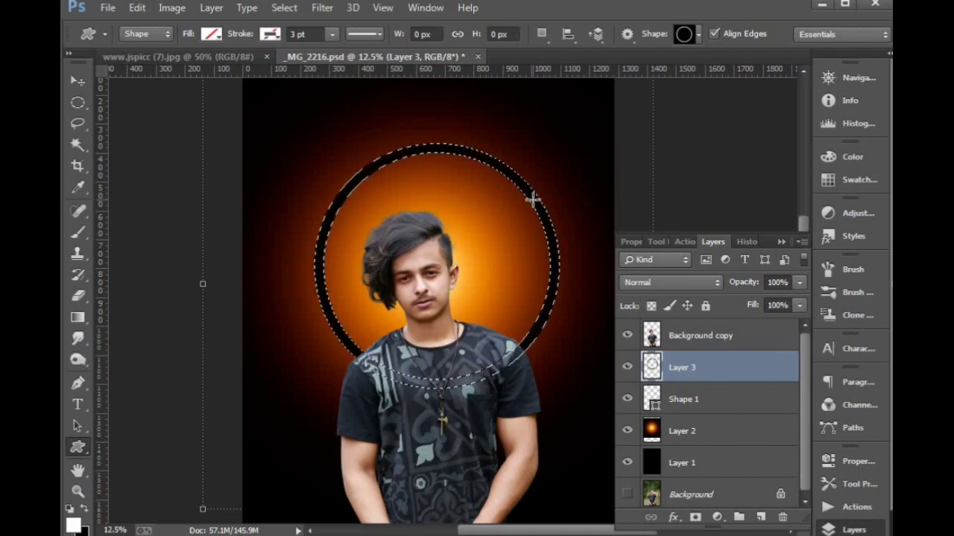
{"action": "key", "text": "ctrl+d"}
{"action": "key", "text": "v"}
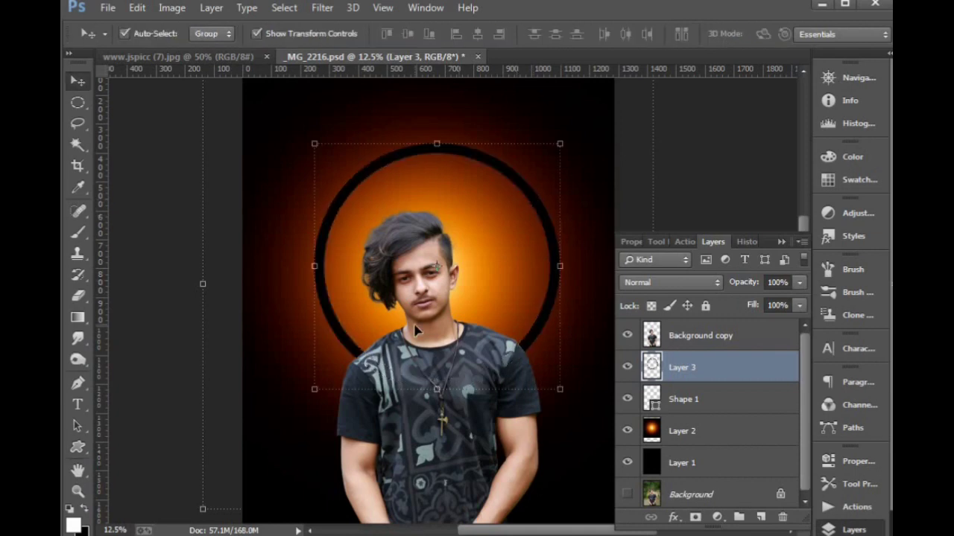
Step: Delete the Shape 1 layer
{"action": "left_click", "coordinate": [678, 401]}
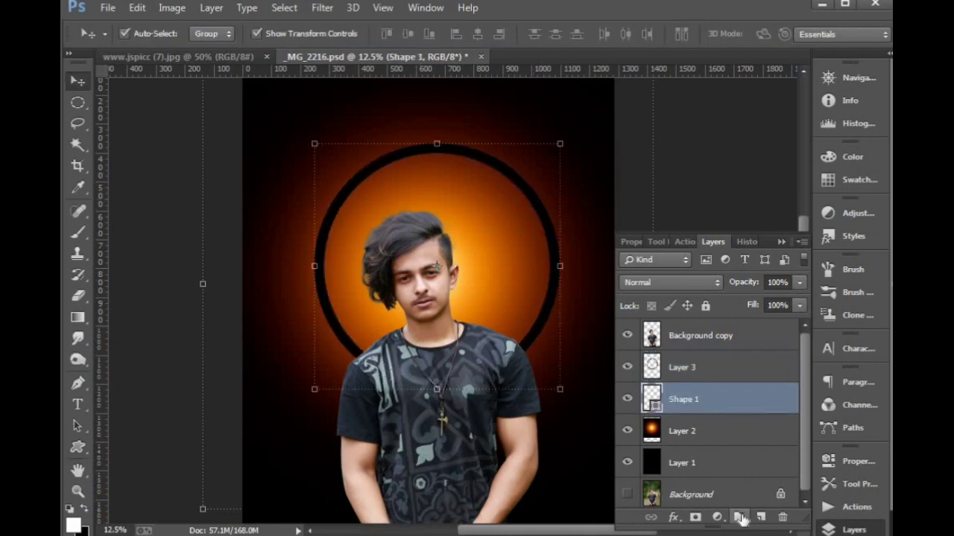
{"action": "left_click", "coordinate": [781, 517]}
{"action": "key", "text": "Return"}
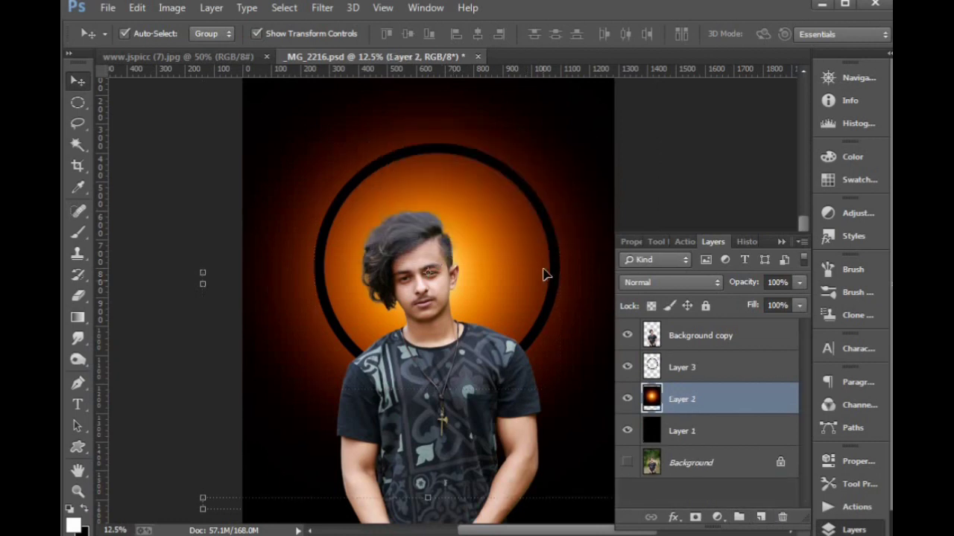
Step: Give the ring on Layer 3 a white (ffffff) Color Overlay and scale it down around the head
{"action": "left_click", "coordinate": [662, 365]}
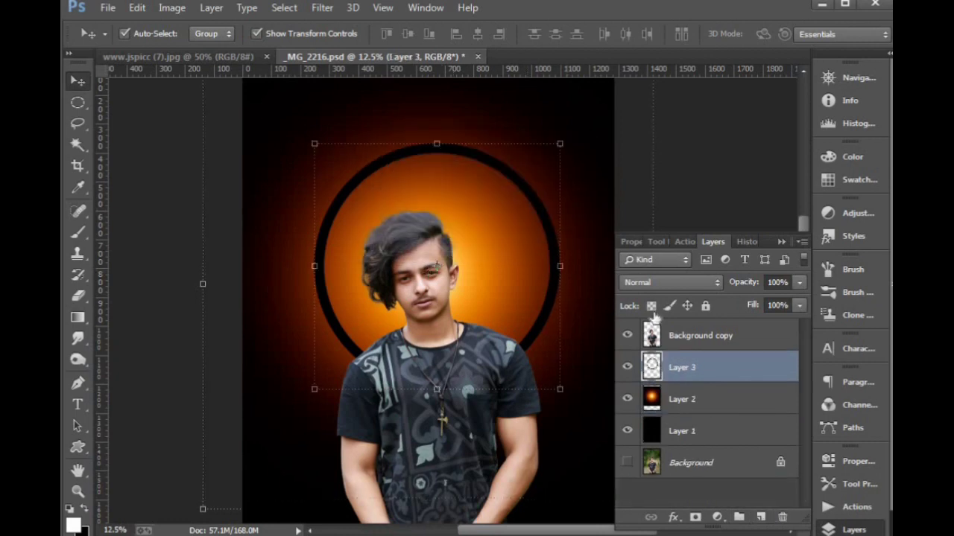
{"action": "left_click", "coordinate": [674, 517]}
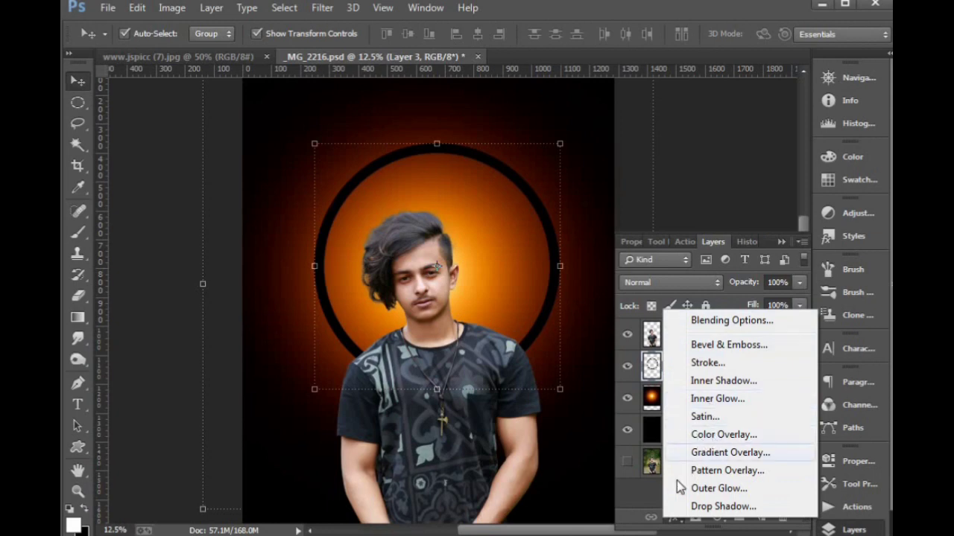
{"action": "left_click", "coordinate": [700, 436]}
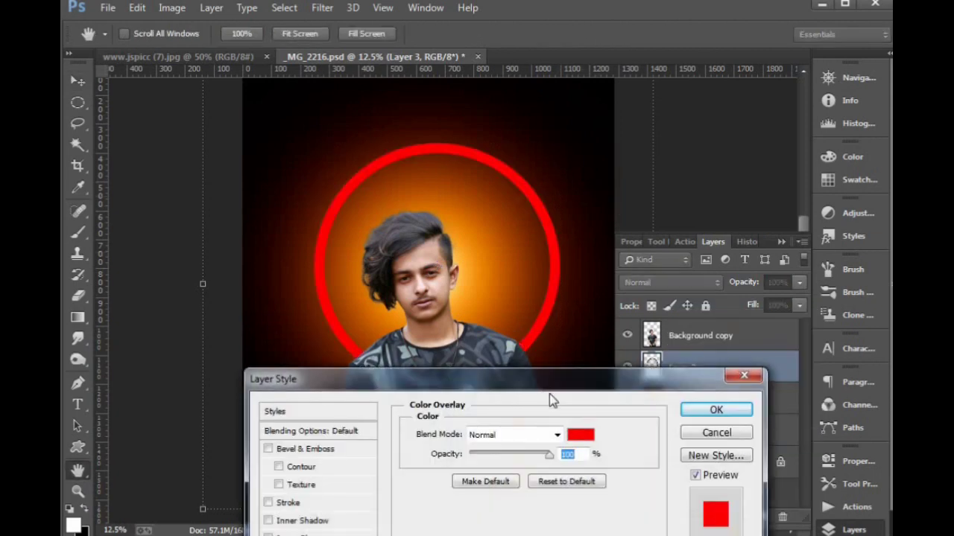
{"action": "left_click_drag", "start_coordinate": [586, 381], "coordinate": [675, 134]}
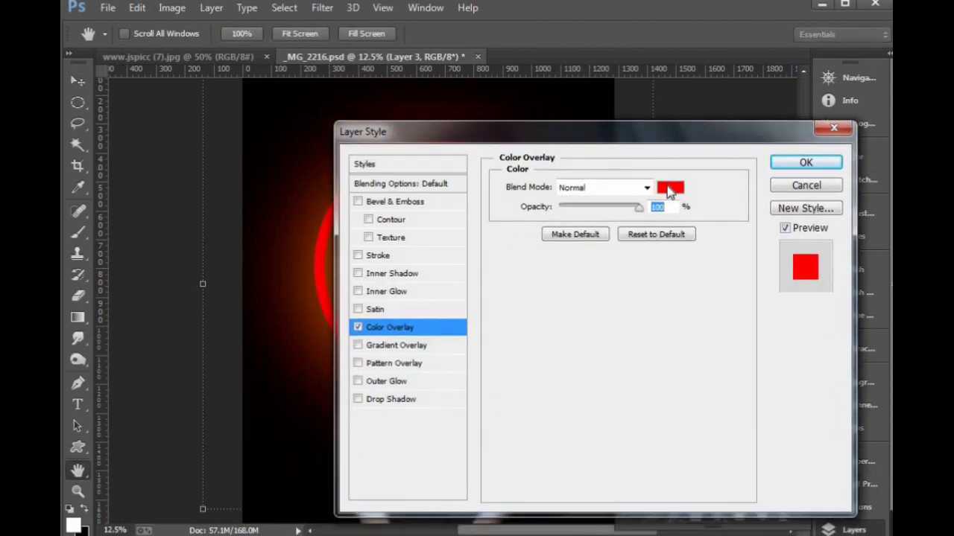
{"action": "left_click", "coordinate": [669, 188]}
{"action": "type", "text": "ffffff"}
{"action": "left_click", "coordinate": [775, 225]}
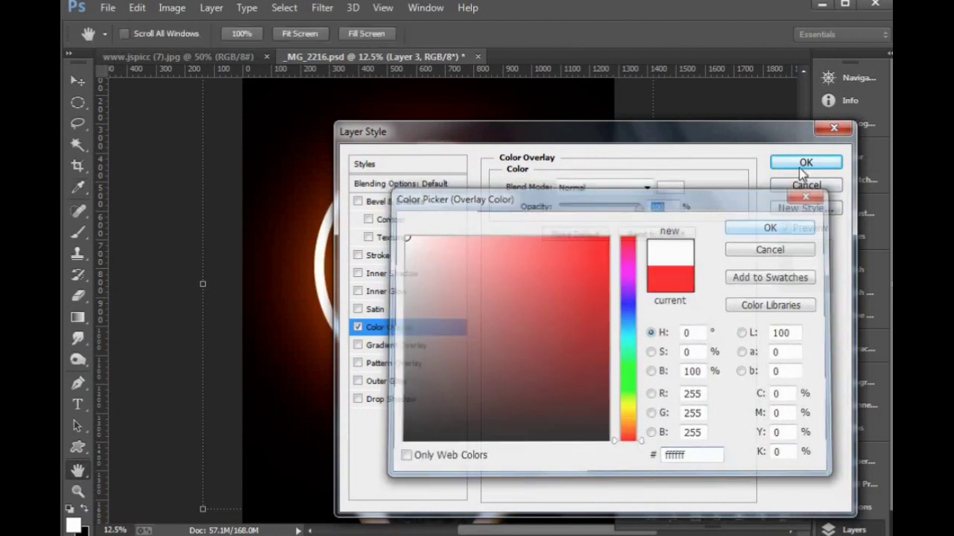
{"action": "left_click", "coordinate": [805, 162]}
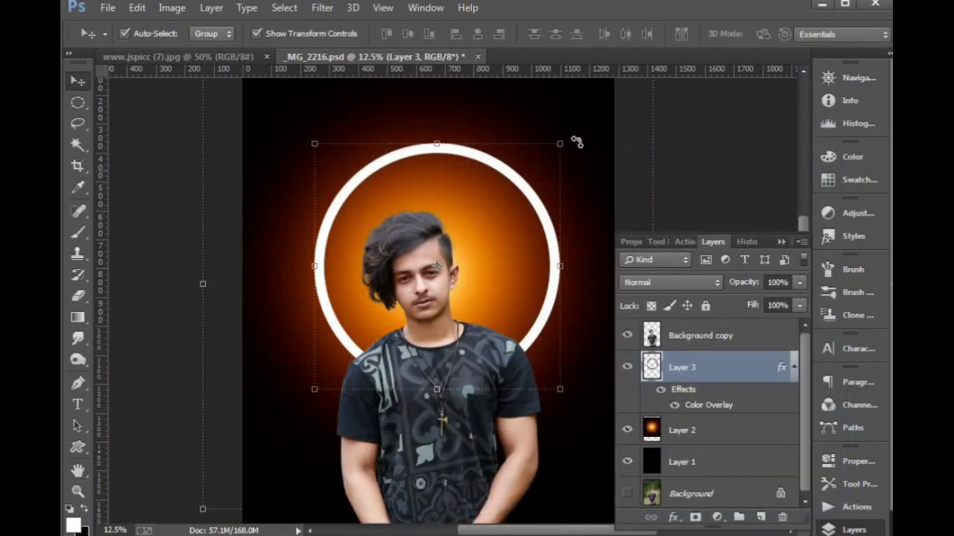
{"action": "left_click_drag", "start_coordinate": [561, 143], "coordinate": [530, 168]}
{"action": "key", "text": "Return"}
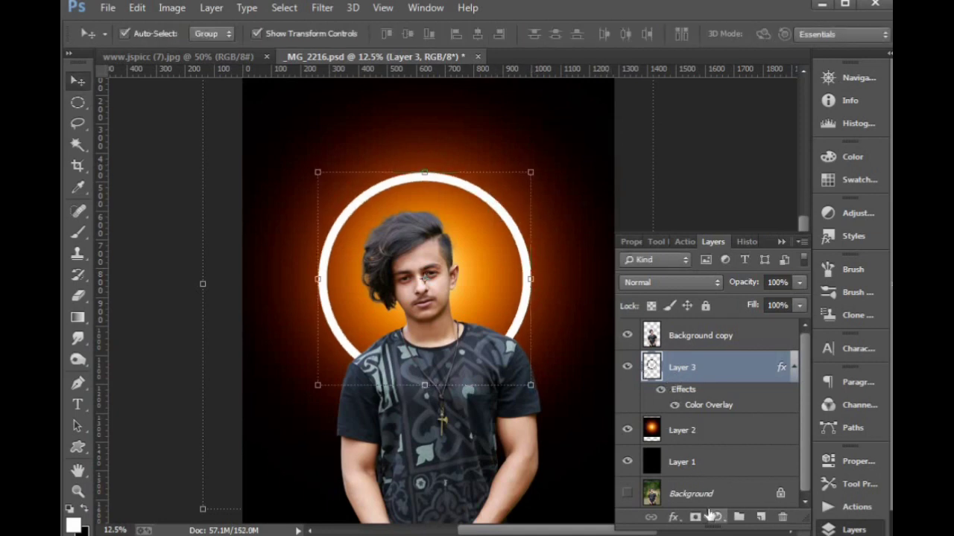
Step: Add a white (ffffff) Outer Glow to Layer 3 with Normal blend mode, 100% opacity, 3% spread and 59 px size
{"action": "left_click", "coordinate": [674, 517]}
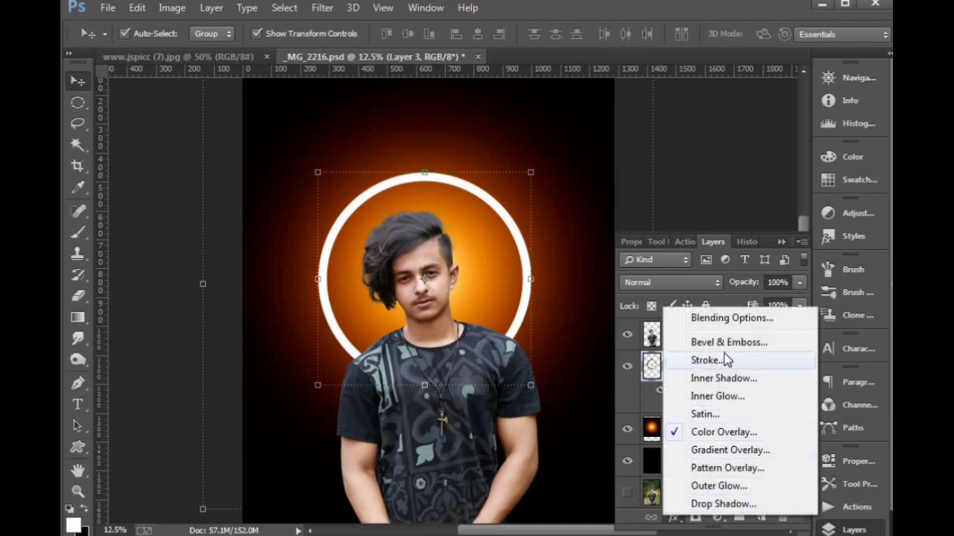
{"action": "left_click", "coordinate": [705, 488]}
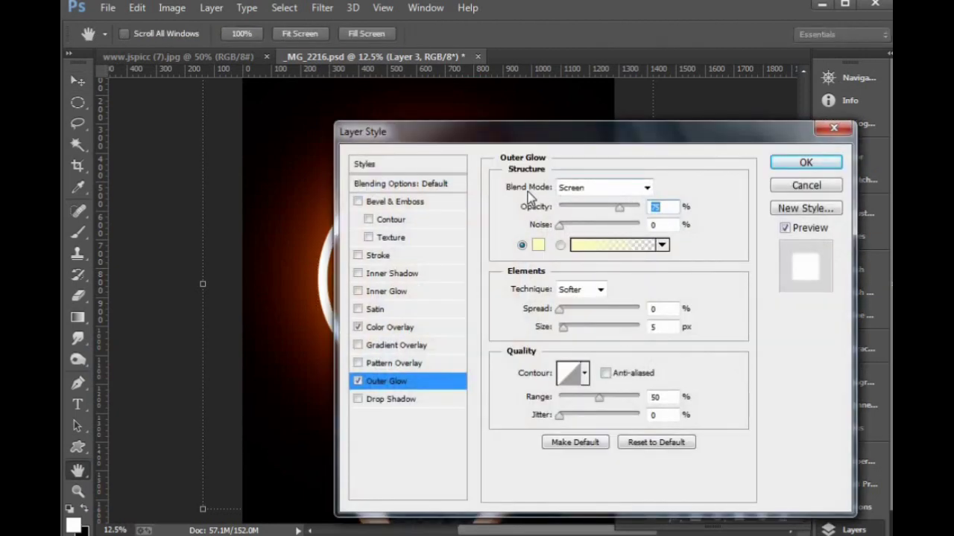
{"action": "left_click", "coordinate": [613, 188]}
{"action": "left_click", "coordinate": [602, 204]}
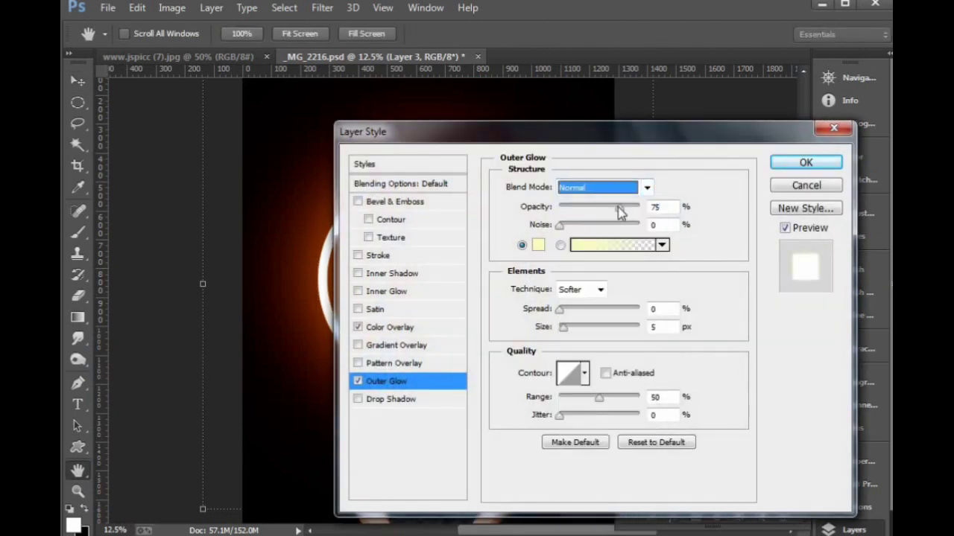
{"action": "left_click_drag", "start_coordinate": [620, 208], "coordinate": [640, 208]}
{"action": "left_click", "coordinate": [538, 247]}
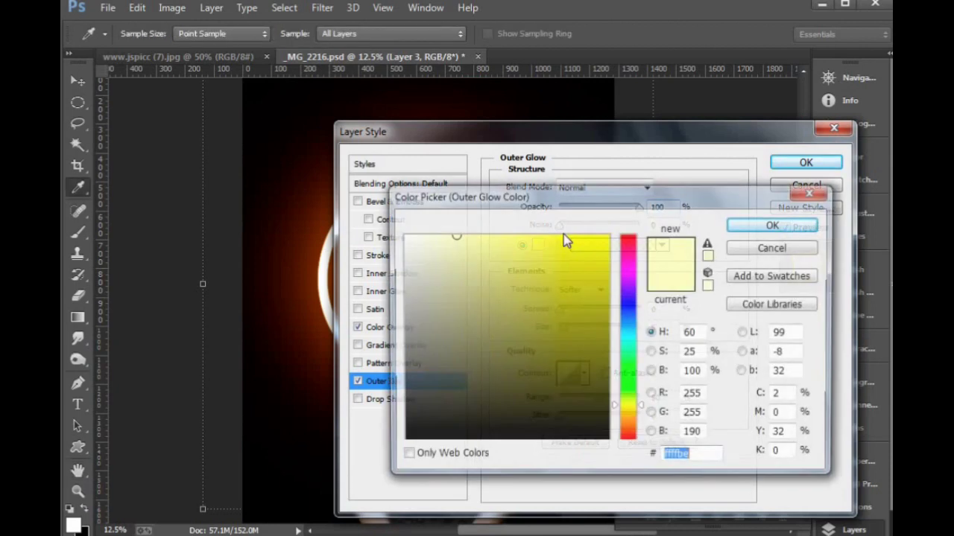
{"action": "type", "text": "ffffff"}
{"action": "left_click", "coordinate": [777, 227]}
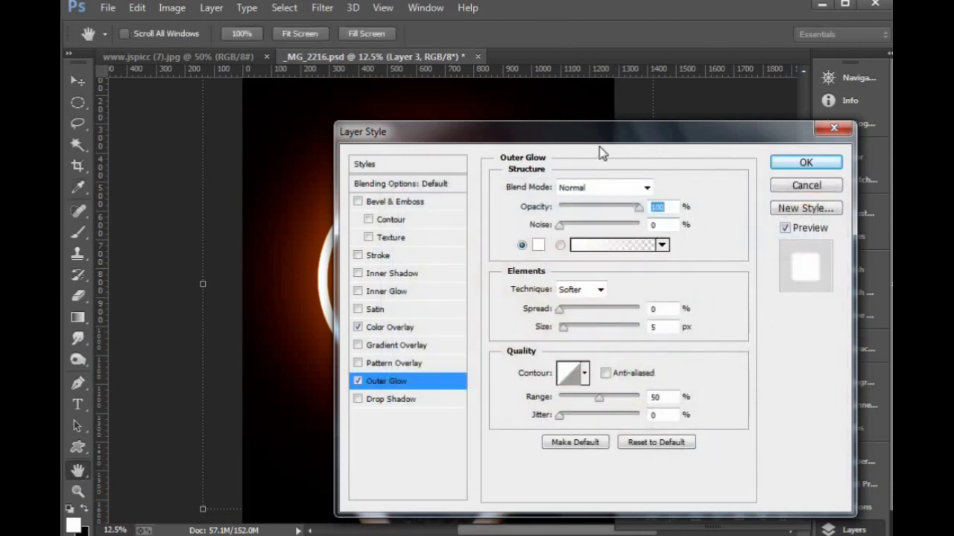
{"action": "left_click_drag", "start_coordinate": [601, 146], "coordinate": [732, 102]}
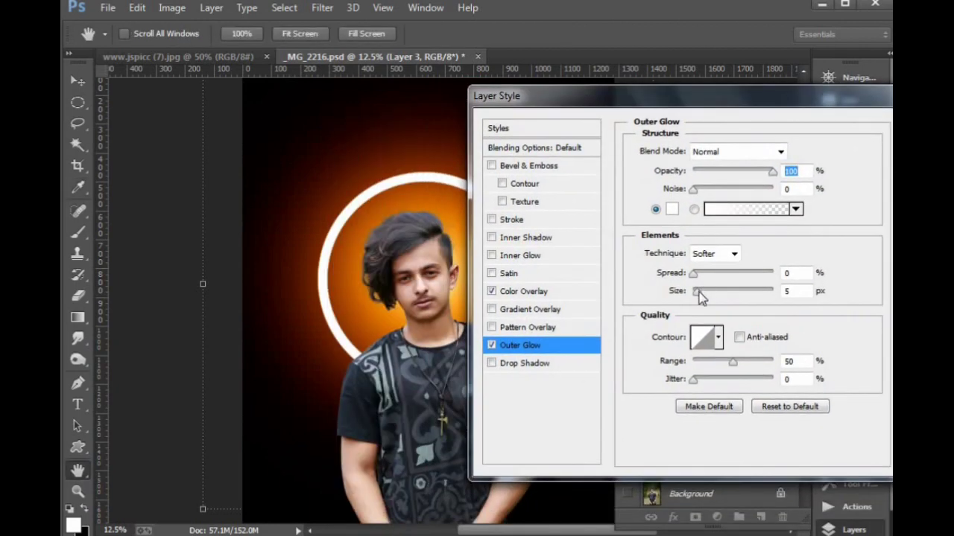
{"action": "mouse_move", "coordinate": [699, 292]}
{"action": "left_mouse_down"}
{"action": "mouse_move", "coordinate": [714, 291]}
{"action": "mouse_move", "coordinate": [698, 275]}
{"action": "mouse_move", "coordinate": [717, 291]}
{"action": "left_mouse_up"}
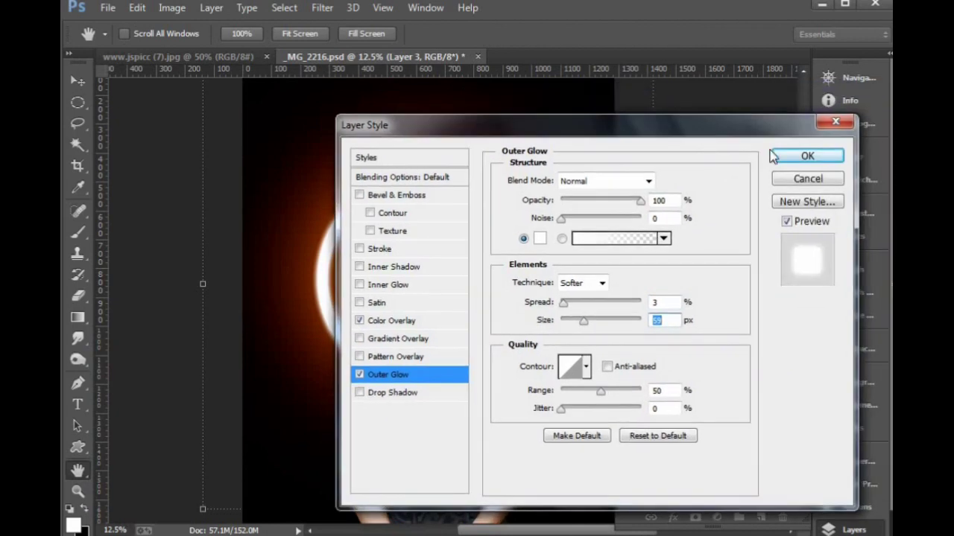
{"action": "key", "text": "Return"}
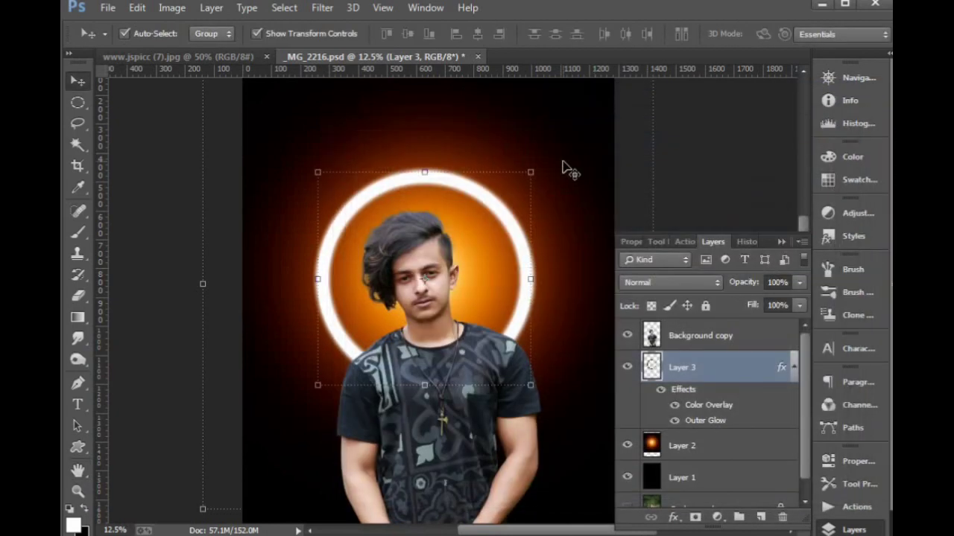
Step: Examine the glowing ring's edges and how it sits behind the head and shoulders
{"action": "scroll", "coordinate": [563, 169], "scroll_direction": "down", "scroll_amount": 4}
{"action": "scroll", "coordinate": [563, 166], "scroll_direction": "up", "scroll_amount": 4}
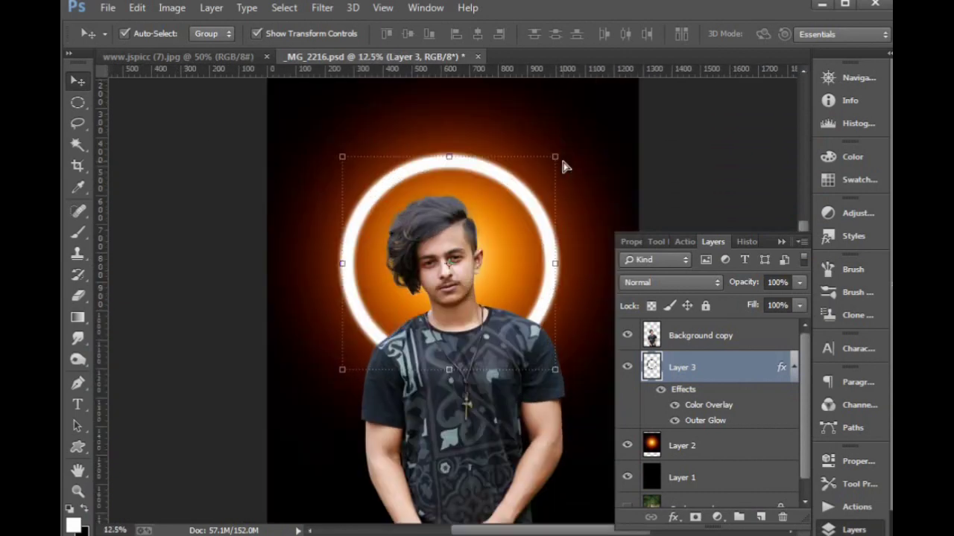
{"action": "key", "text": "ctrl+plus"}
{"action": "key", "text": "ctrl+plus"}
{"action": "left_click_drag", "start_coordinate": [314, 126], "coordinate": [311, 243]}
{"action": "left_click_drag", "start_coordinate": [272, 137], "coordinate": [440, 245]}
{"action": "key", "text": "ctrl+minus"}
{"action": "key", "text": "ctrl+minus"}
{"action": "key", "text": "ctrl+minus"}
{"action": "key", "text": "ctrl+minus"}
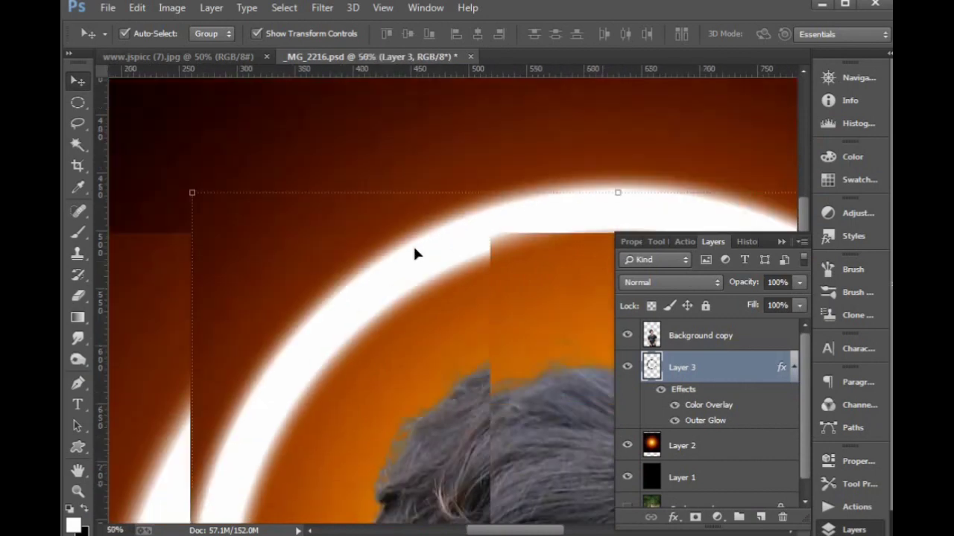
{"action": "left_click_drag", "start_coordinate": [461, 321], "coordinate": [386, 247]}
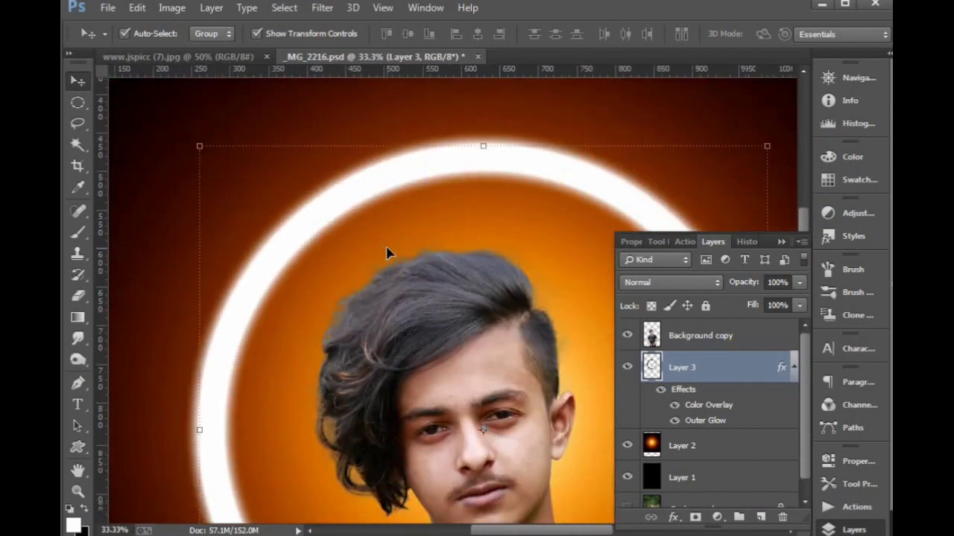
{"action": "key", "text": "ctrl+minus"}
{"action": "left_click_drag", "start_coordinate": [471, 332], "coordinate": [393, 274]}
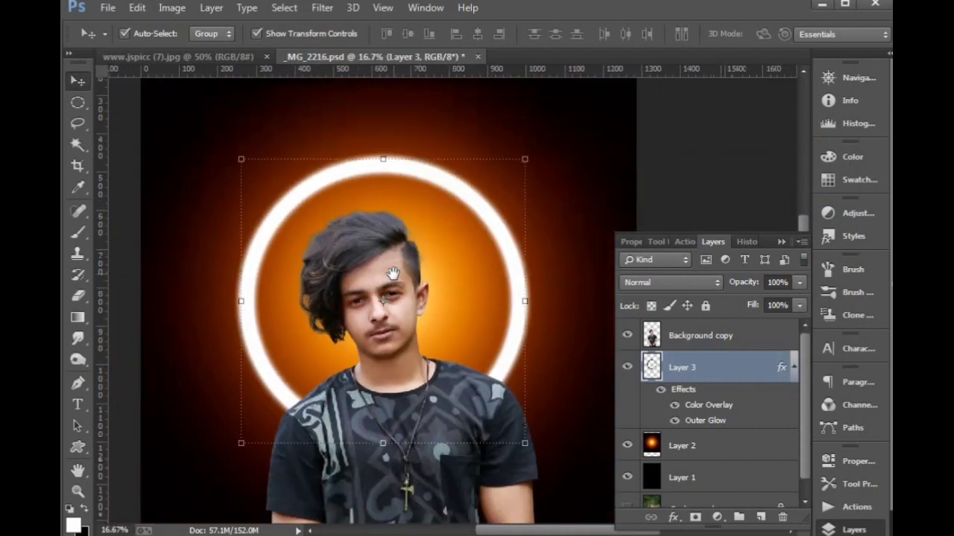
{"action": "left_click_drag", "start_coordinate": [420, 344], "coordinate": [448, 312]}
Step: Select the Background copy layer and set the Eraser to a 90 px brush for the hair edges
{"action": "left_click", "coordinate": [424, 239]}
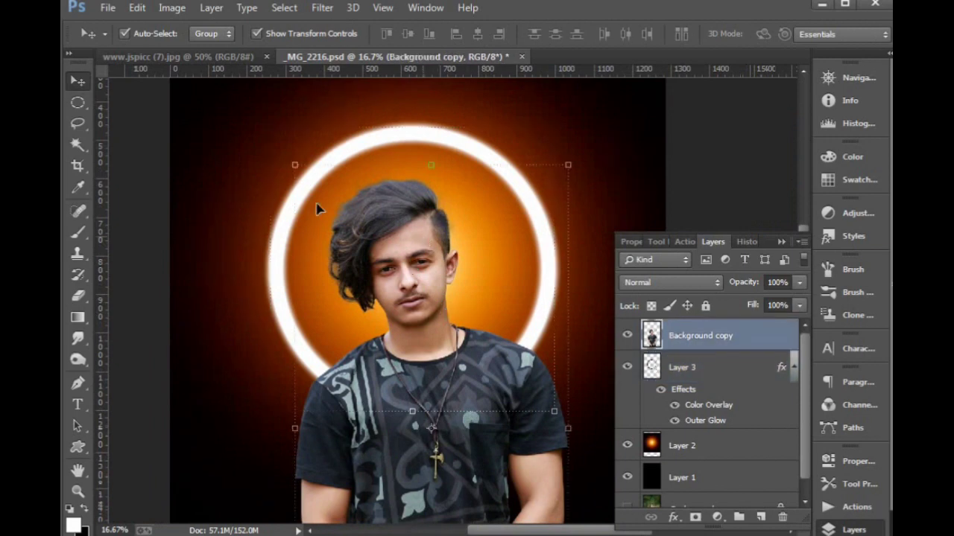
{"action": "left_click_drag", "start_coordinate": [277, 169], "coordinate": [533, 338]}
{"action": "left_click_drag", "start_coordinate": [496, 299], "coordinate": [485, 352]}
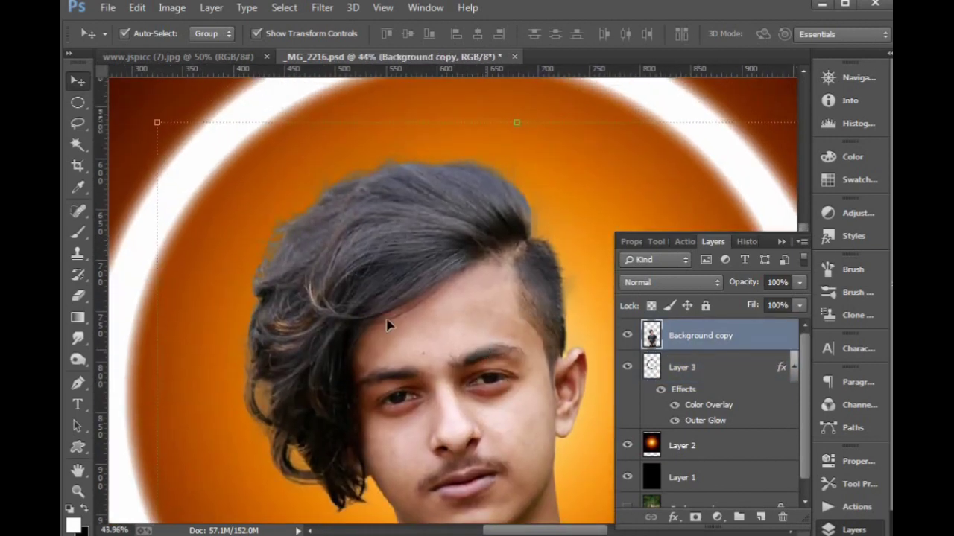
{"action": "left_click", "coordinate": [78, 295]}
{"action": "left_click_drag", "start_coordinate": [398, 197], "coordinate": [382, 235]}
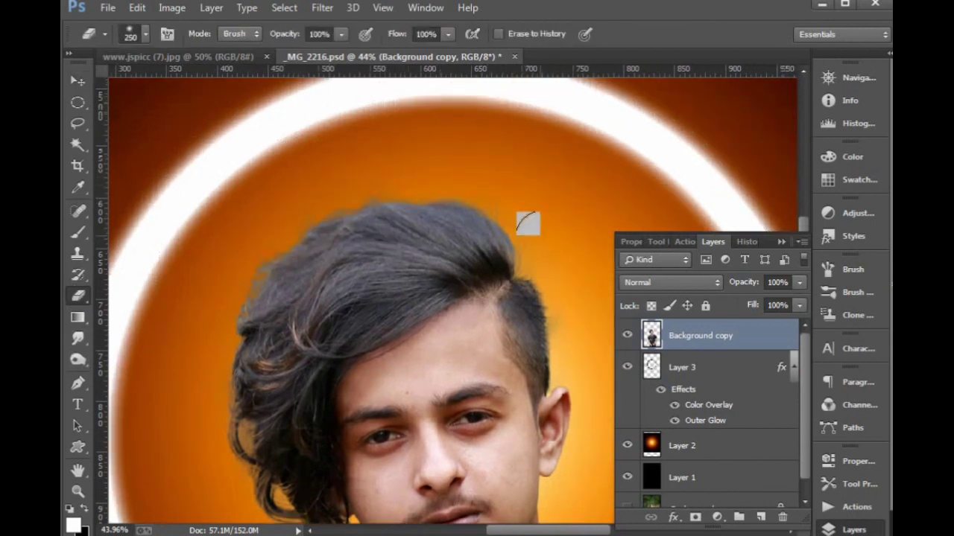
{"action": "key", "text": "bracketleft"}
{"action": "key", "text": "bracketleft"}
{"action": "key", "text": "bracketleft"}
{"action": "key", "text": "bracketleft"}
{"action": "key", "text": "bracketleft"}
{"action": "key", "text": "bracketleft"}
{"action": "key", "text": "bracketleft"}
{"action": "key", "text": "bracketleft"}
{"action": "key", "text": "bracketleft"}
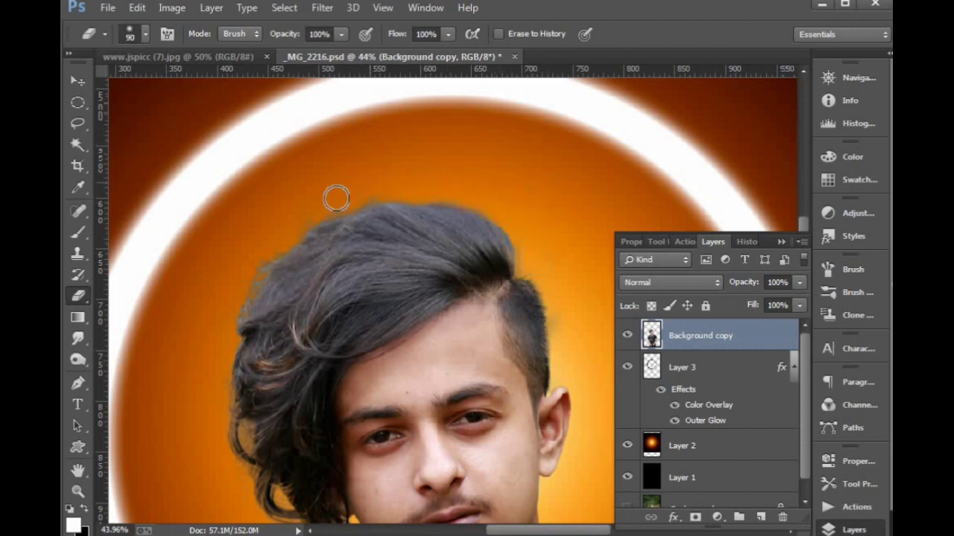
{"action": "left_click_drag", "start_coordinate": [235, 290], "coordinate": [266, 230]}
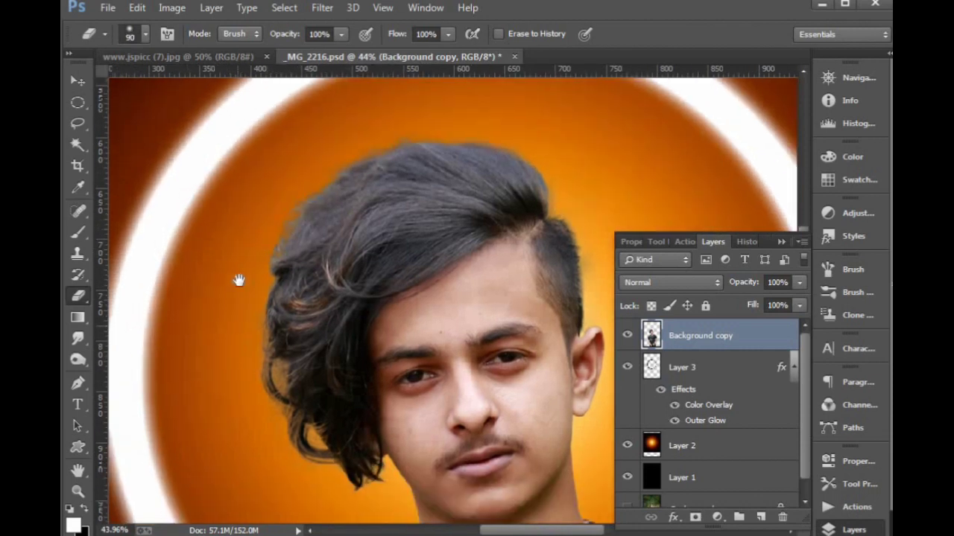
{"action": "left_click_drag", "start_coordinate": [235, 325], "coordinate": [239, 316]}
Step: Set the Smudge tool to a 125 px brush in Lighten mode for the hair edges
{"action": "left_click", "coordinate": [77, 338]}
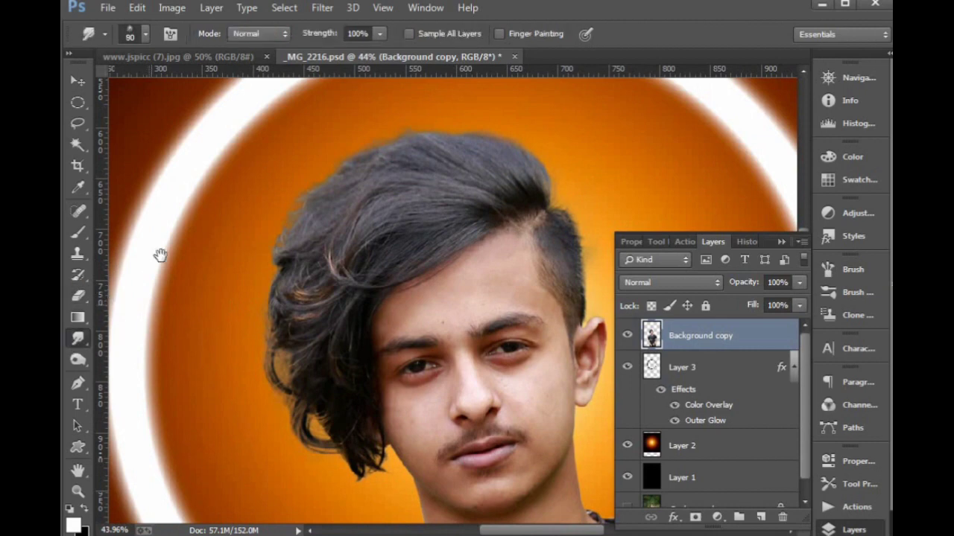
{"action": "scroll", "coordinate": [153, 329], "scroll_direction": "up", "scroll_amount": 3}
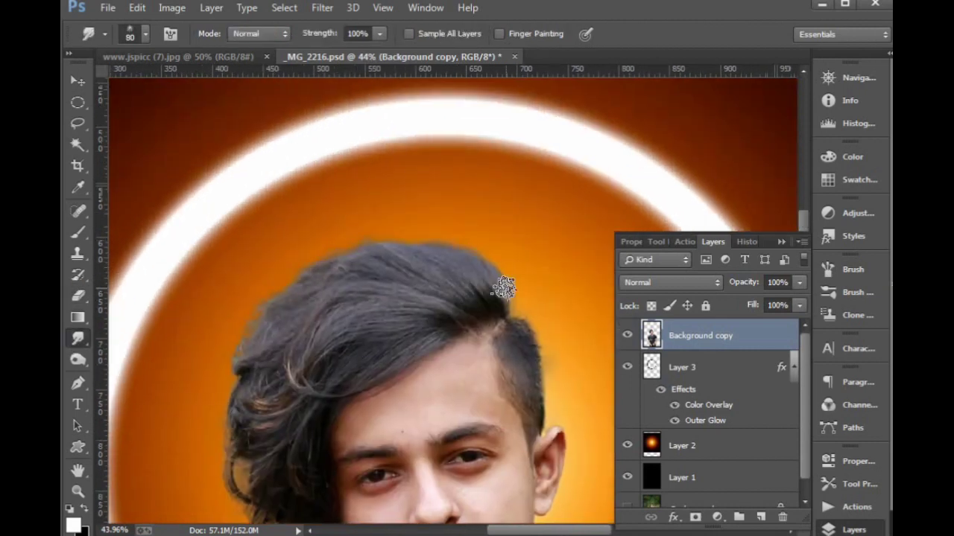
{"action": "key", "text": "bracketright"}
{"action": "key", "text": "bracketright"}
{"action": "key", "text": "bracketright"}
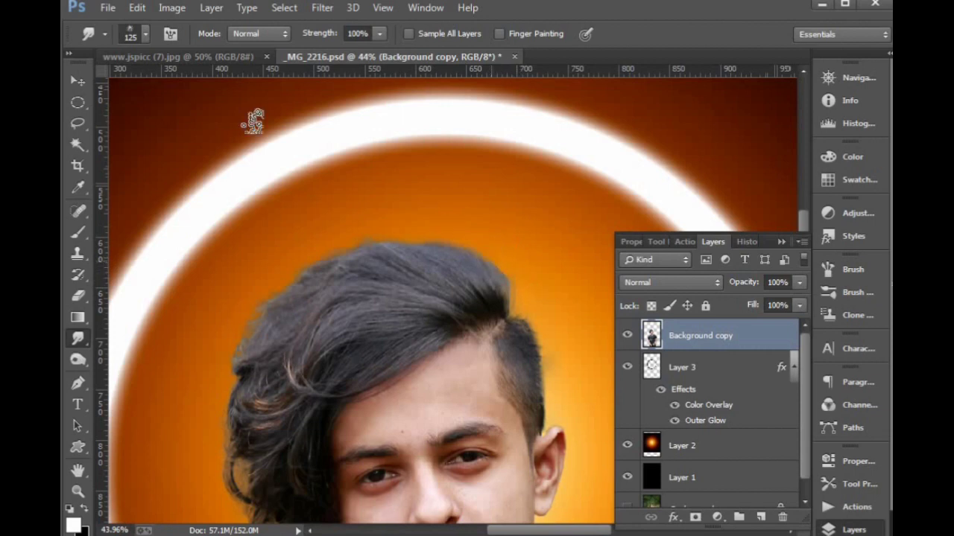
{"action": "left_click", "coordinate": [269, 36]}
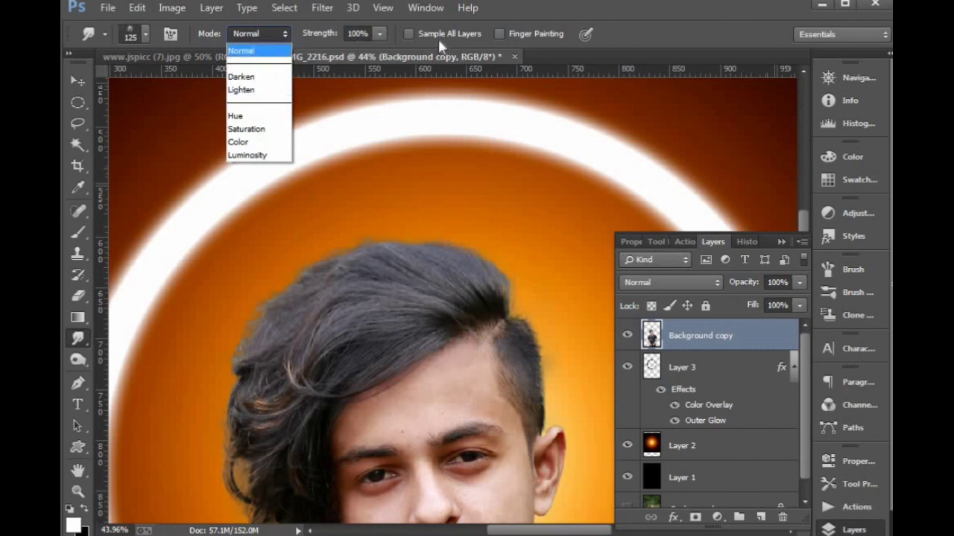
{"action": "left_click", "coordinate": [241, 89]}
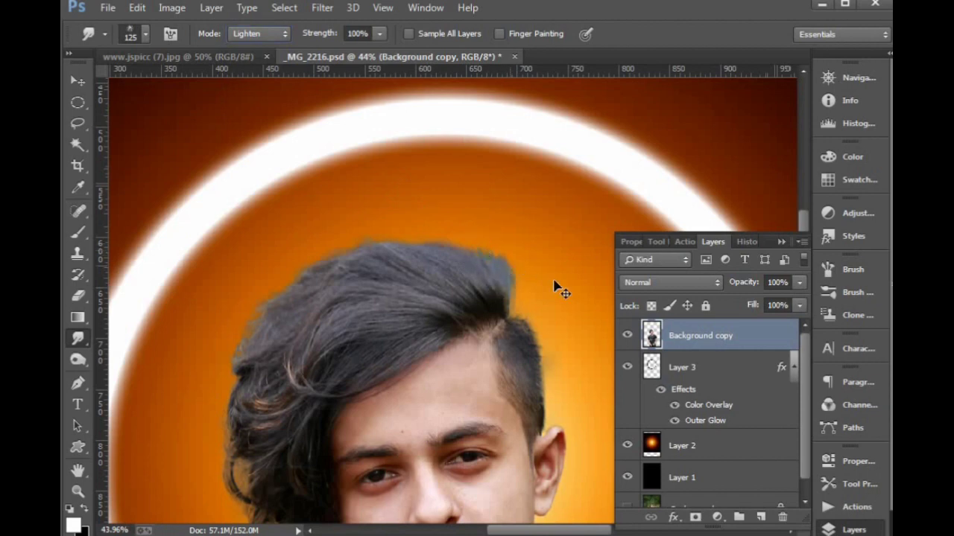
{"action": "left_click", "coordinate": [264, 33]}
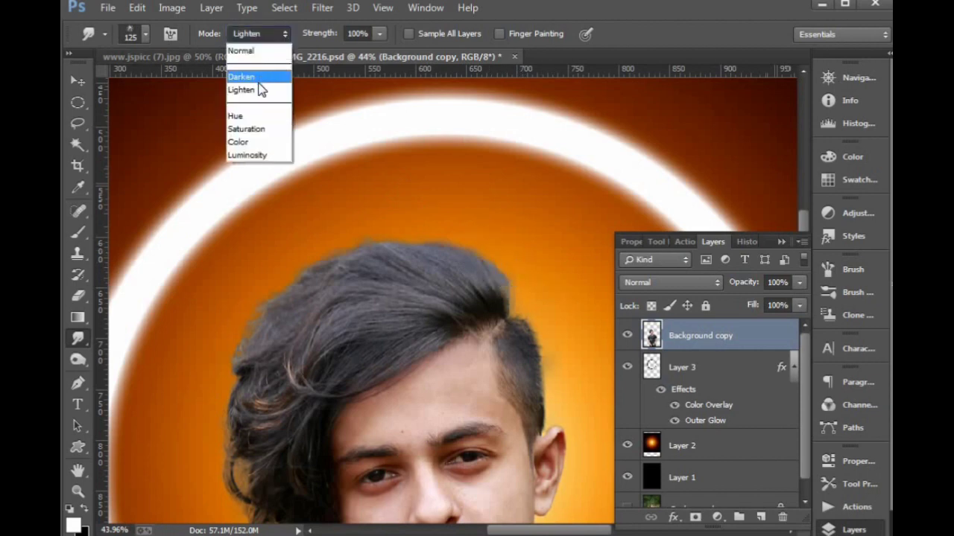
{"action": "left_click", "coordinate": [257, 90]}
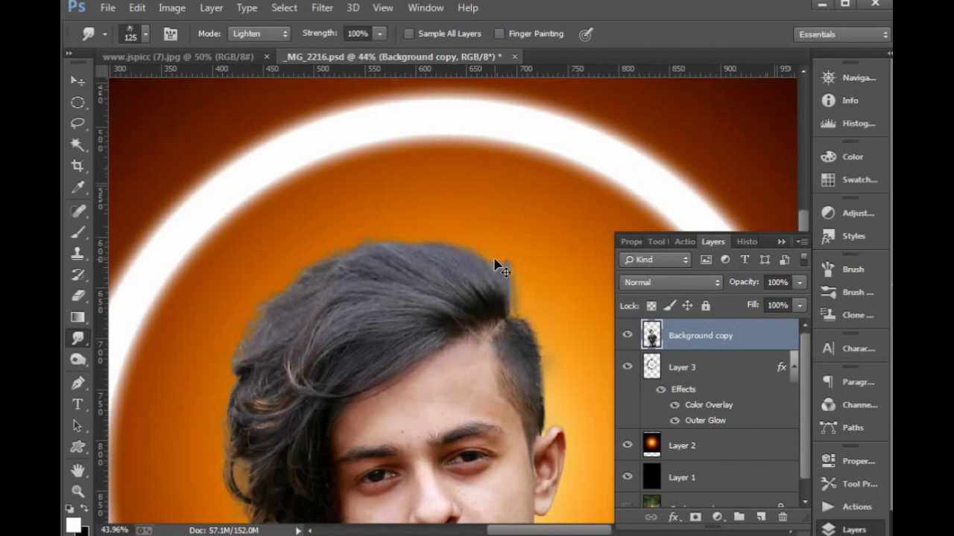
Step: Smudge the outer hair edges on the Background copy layer to soften the cut-out, undoing the last stroke
{"action": "mouse_move", "coordinate": [509, 288]}
{"action": "left_mouse_down"}
{"action": "mouse_move", "coordinate": [521, 260]}
{"action": "mouse_move", "coordinate": [495, 260]}
{"action": "mouse_move", "coordinate": [489, 245]}
{"action": "mouse_move", "coordinate": [451, 225]}
{"action": "mouse_move", "coordinate": [445, 236]}
{"action": "mouse_move", "coordinate": [389, 212]}
{"action": "mouse_move", "coordinate": [393, 230]}
{"action": "mouse_move", "coordinate": [345, 230]}
{"action": "mouse_move", "coordinate": [351, 242]}
{"action": "mouse_move", "coordinate": [292, 253]}
{"action": "mouse_move", "coordinate": [303, 269]}
{"action": "mouse_move", "coordinate": [354, 234]}
{"action": "left_mouse_up"}
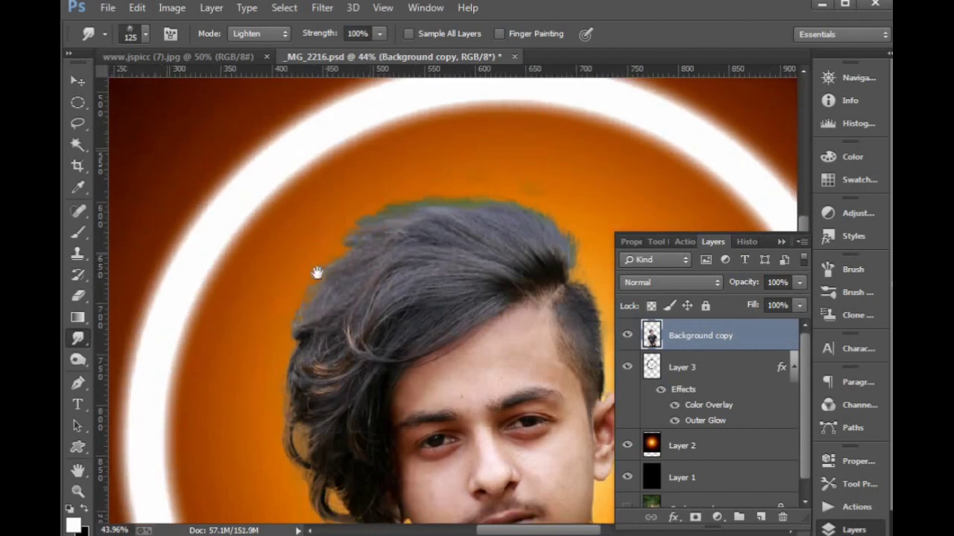
{"action": "mouse_move", "coordinate": [317, 273]}
{"action": "left_mouse_down"}
{"action": "mouse_move", "coordinate": [341, 222]}
{"action": "mouse_move", "coordinate": [308, 236]}
{"action": "mouse_move", "coordinate": [300, 274]}
{"action": "left_mouse_up"}
{"action": "mouse_move", "coordinate": [301, 307]}
{"action": "left_mouse_down"}
{"action": "mouse_move", "coordinate": [309, 239]}
{"action": "mouse_move", "coordinate": [297, 291]}
{"action": "left_mouse_up"}
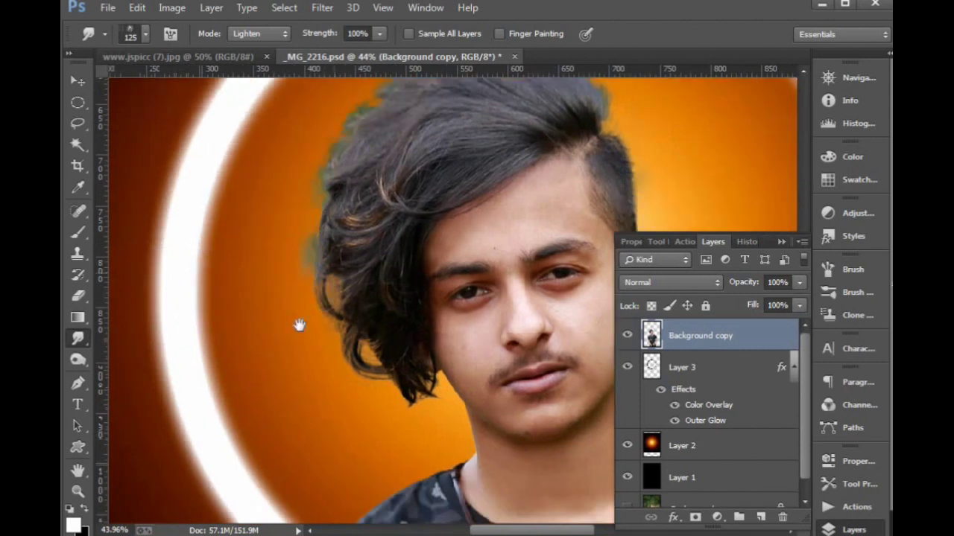
{"action": "left_click_drag", "start_coordinate": [300, 325], "coordinate": [248, 399]}
{"action": "key", "text": "ctrl+z"}
{"action": "left_click_drag", "start_coordinate": [337, 204], "coordinate": [312, 246]}
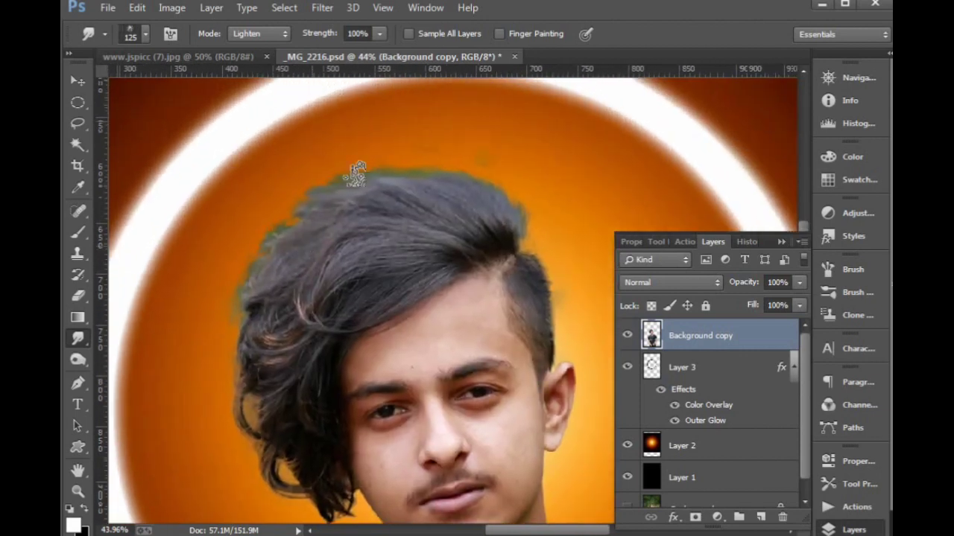
Step: Set the Burn tool to a 175 px brush, Midtones range and 25% exposure for darkening the hair
{"action": "left_click", "coordinate": [78, 360]}
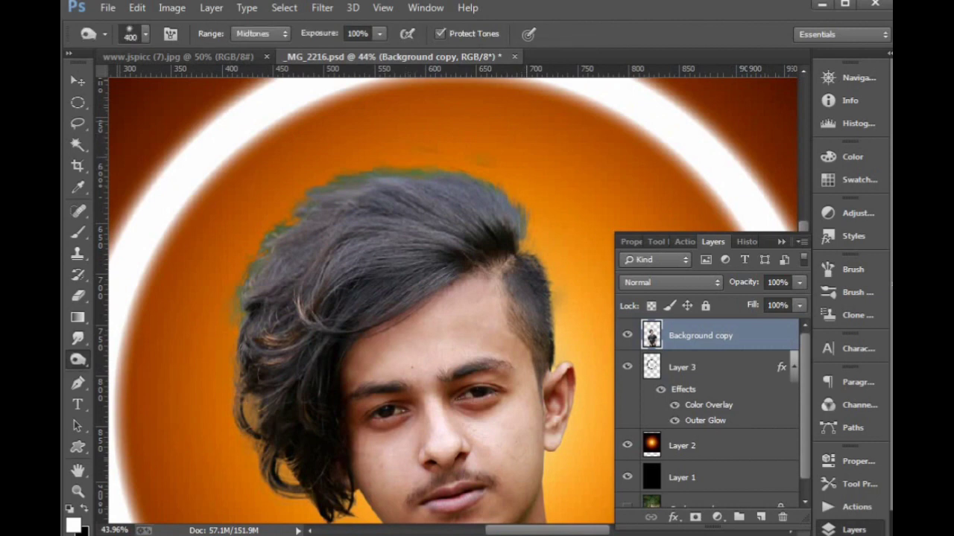
{"action": "key", "text": "bracketleft"}
{"action": "key", "text": "bracketleft"}
{"action": "key", "text": "bracketleft"}
{"action": "key", "text": "bracketleft"}
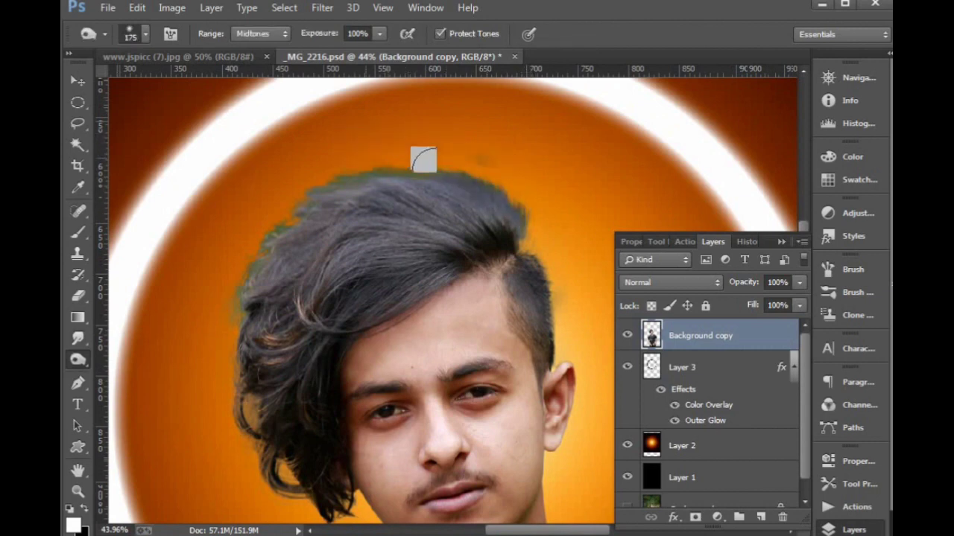
{"action": "left_click", "coordinate": [270, 35]}
{"action": "left_click", "coordinate": [270, 56]}
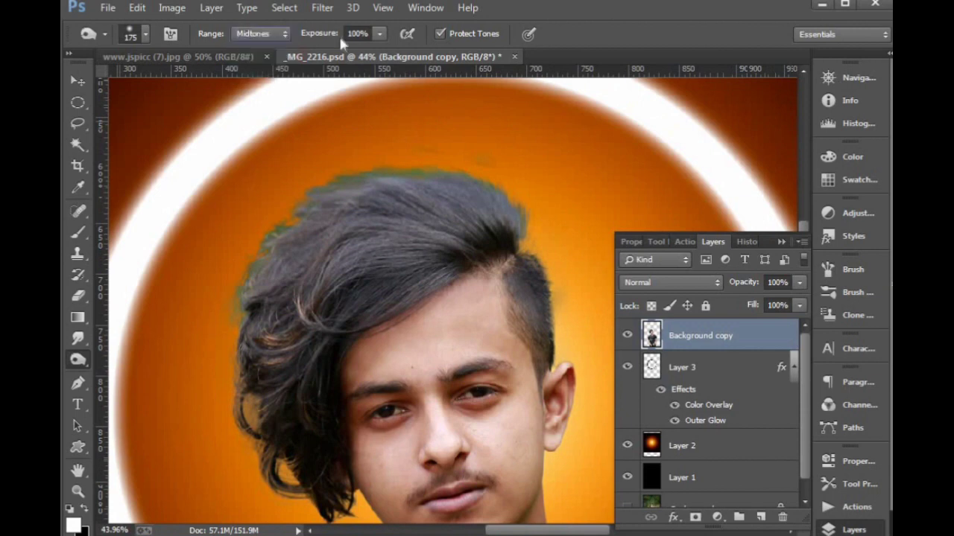
{"action": "left_click_drag", "start_coordinate": [338, 34], "coordinate": [287, 35]}
{"action": "type", "text": "25"}
{"action": "key", "text": "Return"}
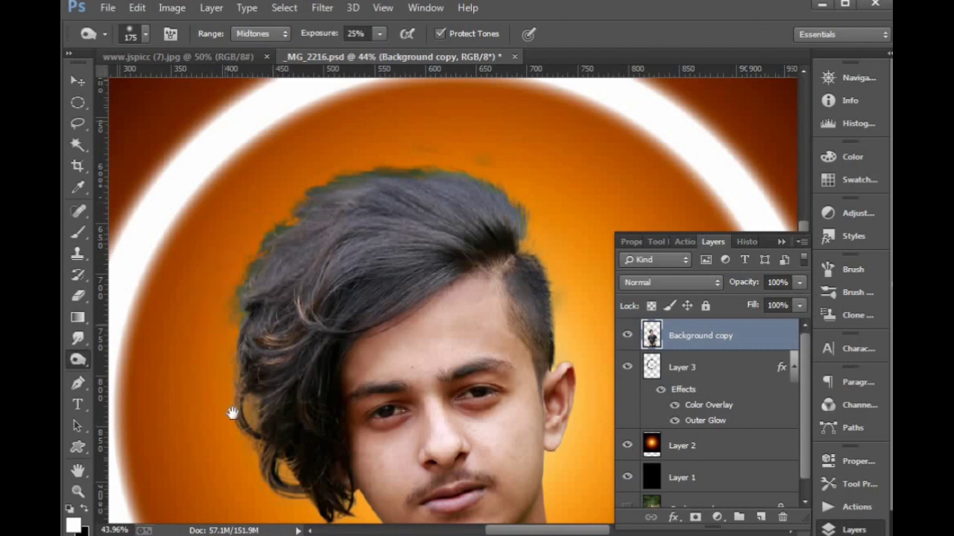
Step: Burn the greyish upper hair on the Background copy layer with a 300 px brush to darken it
{"action": "scroll", "coordinate": [223, 339], "scroll_direction": "down", "scroll_amount": 3}
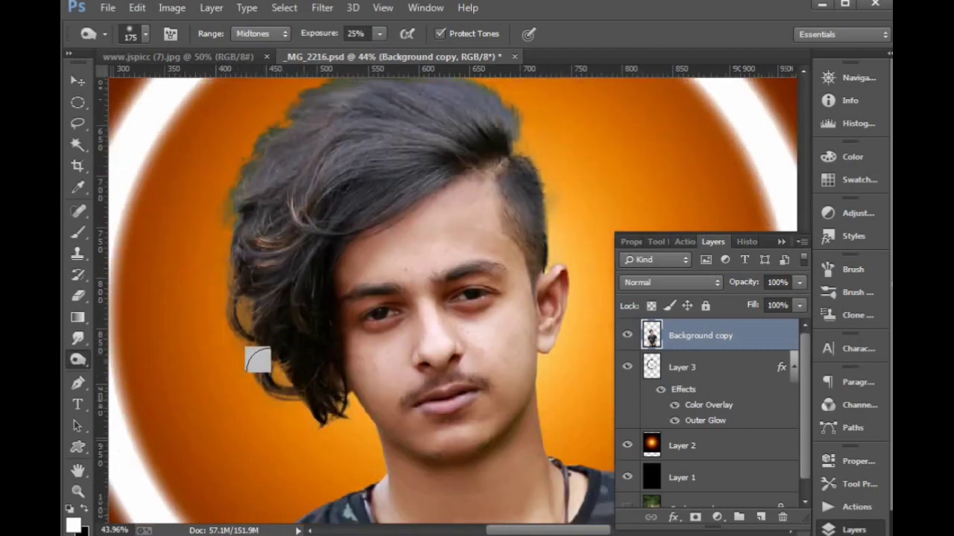
{"action": "scroll", "coordinate": [254, 231], "scroll_direction": "up", "scroll_amount": 3}
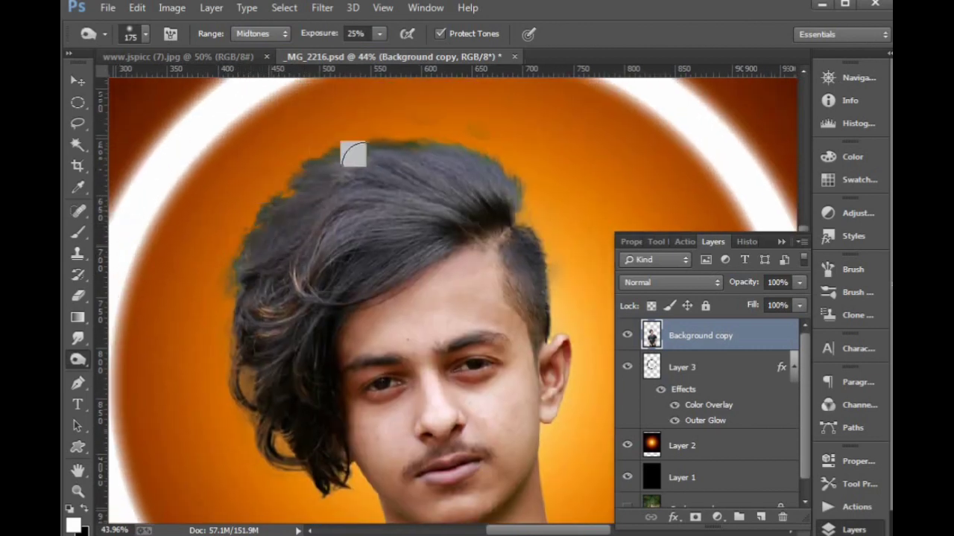
{"action": "key", "text": "bracketright"}
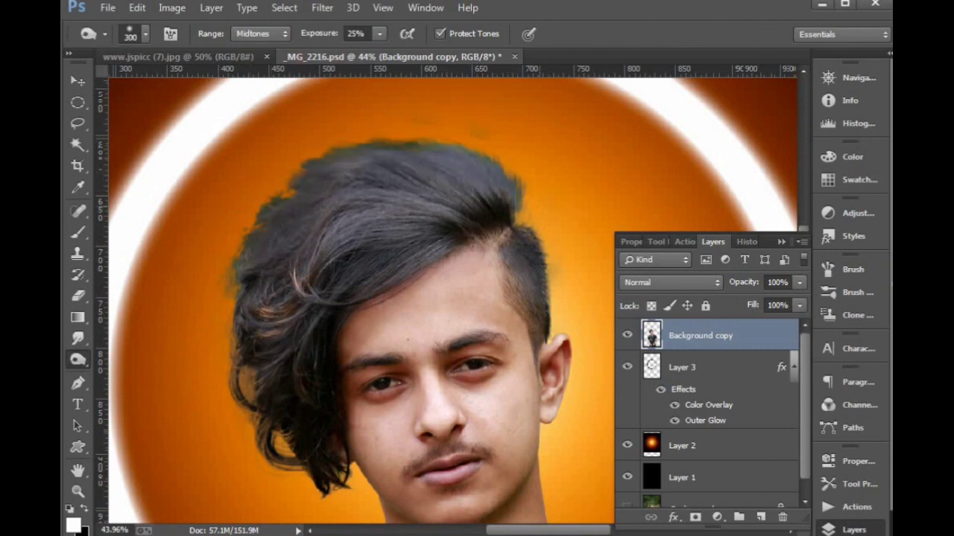
{"action": "left_click_drag", "start_coordinate": [445, 172], "coordinate": [344, 178]}
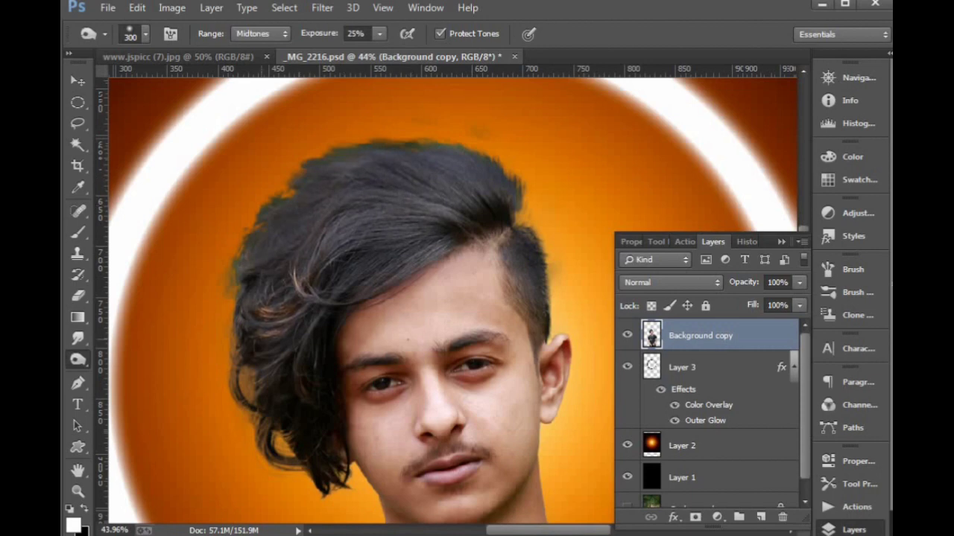
{"action": "scroll", "coordinate": [350, 253], "scroll_direction": "up", "scroll_amount": 2}
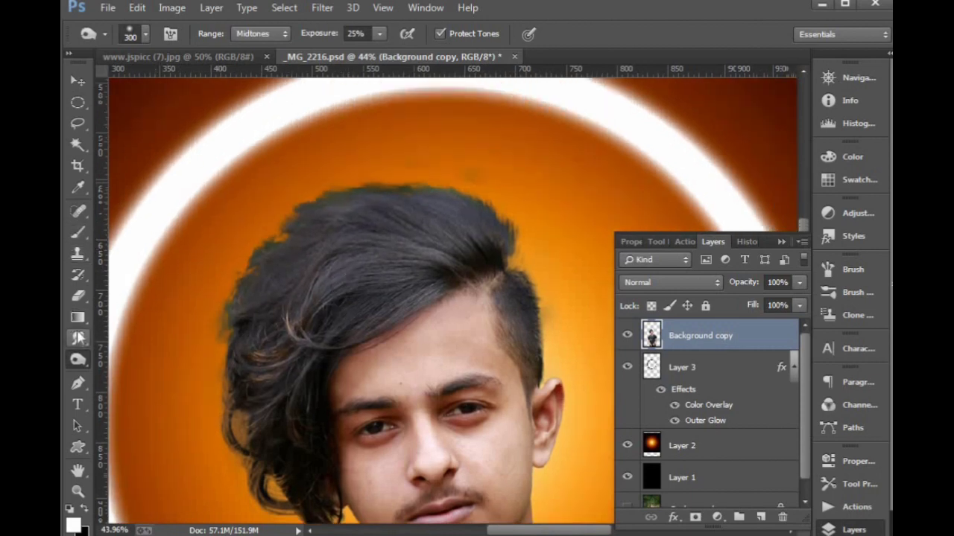
Step: Erase the leftover fringe around the outer hair edge on the Background copy layer with a 90 px Eraser
{"action": "left_click", "coordinate": [79, 296]}
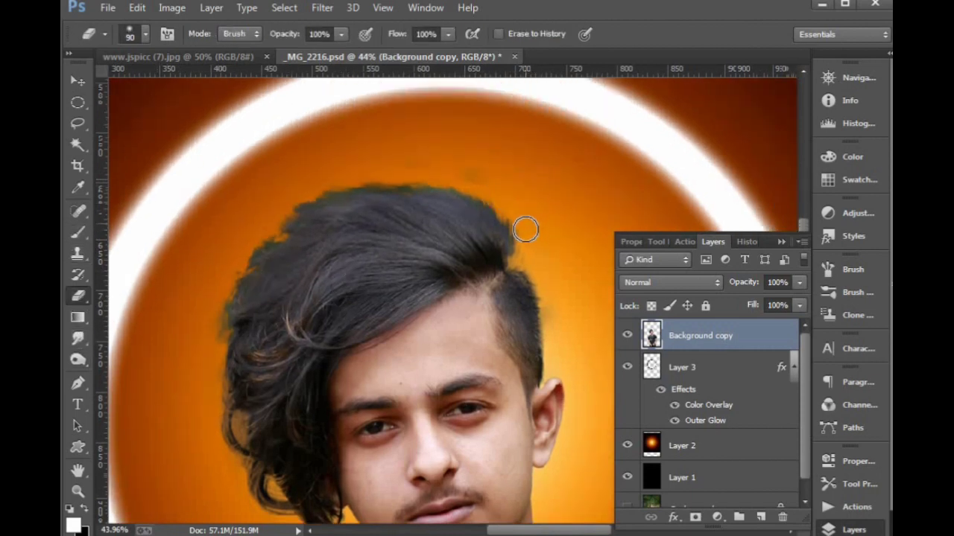
{"action": "mouse_move", "coordinate": [525, 234]}
{"action": "left_mouse_down"}
{"action": "mouse_move", "coordinate": [517, 206]}
{"action": "mouse_move", "coordinate": [489, 181]}
{"action": "mouse_move", "coordinate": [358, 172]}
{"action": "mouse_move", "coordinate": [285, 207]}
{"action": "mouse_move", "coordinate": [219, 285]}
{"action": "mouse_move", "coordinate": [204, 332]}
{"action": "mouse_move", "coordinate": [201, 322]}
{"action": "left_mouse_up"}
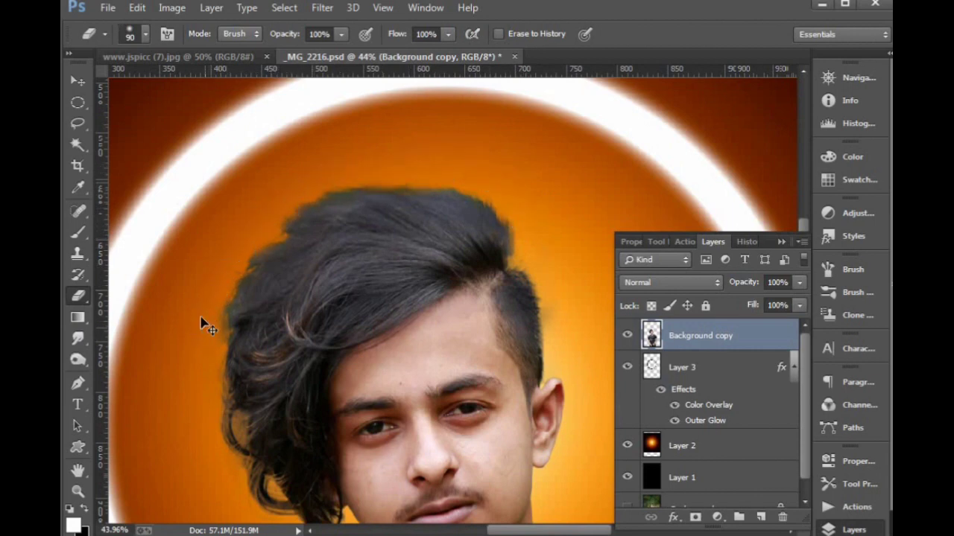
Step: Examine the whole composite and the portrait's hair, face and shoulders against the ring and orange glow
{"action": "key", "text": "ctrl+minus"}
{"action": "key", "text": "ctrl+minus"}
{"action": "key", "text": "ctrl+minus"}
{"action": "key", "text": "ctrl+minus"}
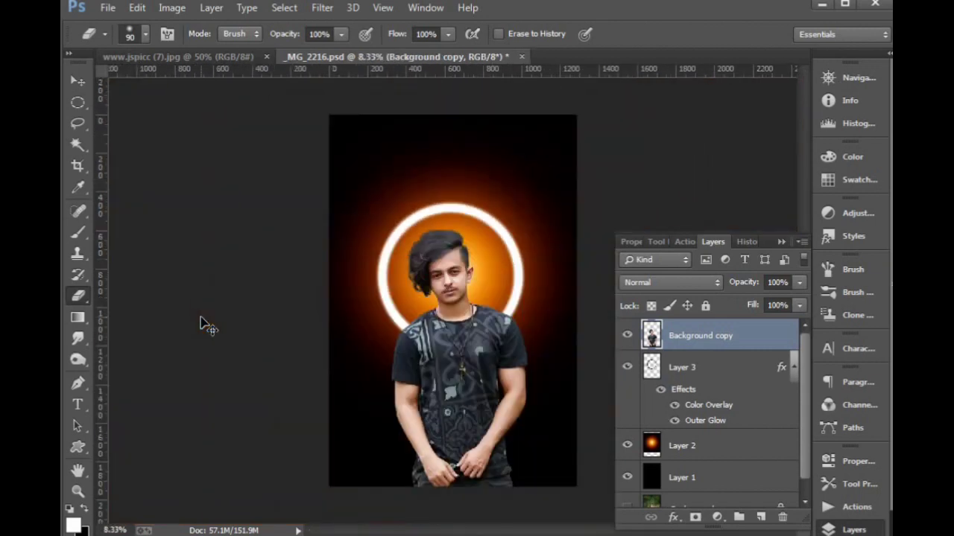
{"action": "key", "text": "ctrl+plus"}
{"action": "key", "text": "ctrl+plus"}
{"action": "key", "text": "ctrl+plus"}
{"action": "left_click_drag", "start_coordinate": [476, 251], "coordinate": [367, 260]}
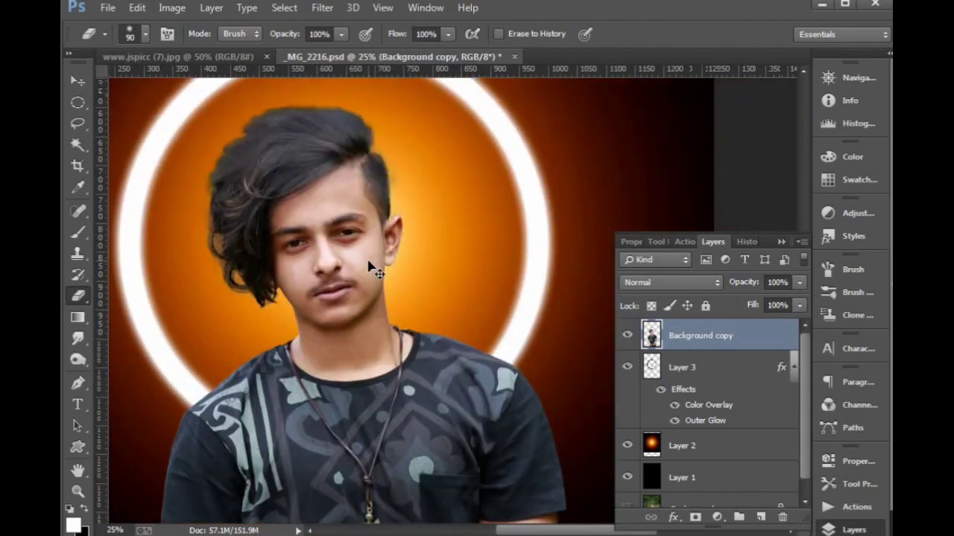
{"action": "key", "text": "ctrl+0"}
{"action": "key", "text": "v"}
{"action": "left_click_drag", "start_coordinate": [340, 172], "coordinate": [550, 372]}
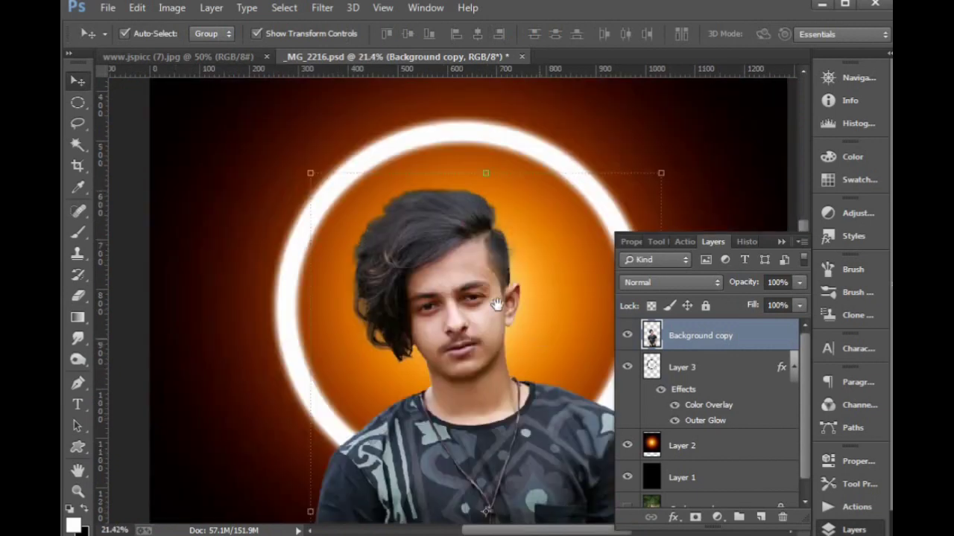
{"action": "left_click_drag", "start_coordinate": [496, 305], "coordinate": [452, 282]}
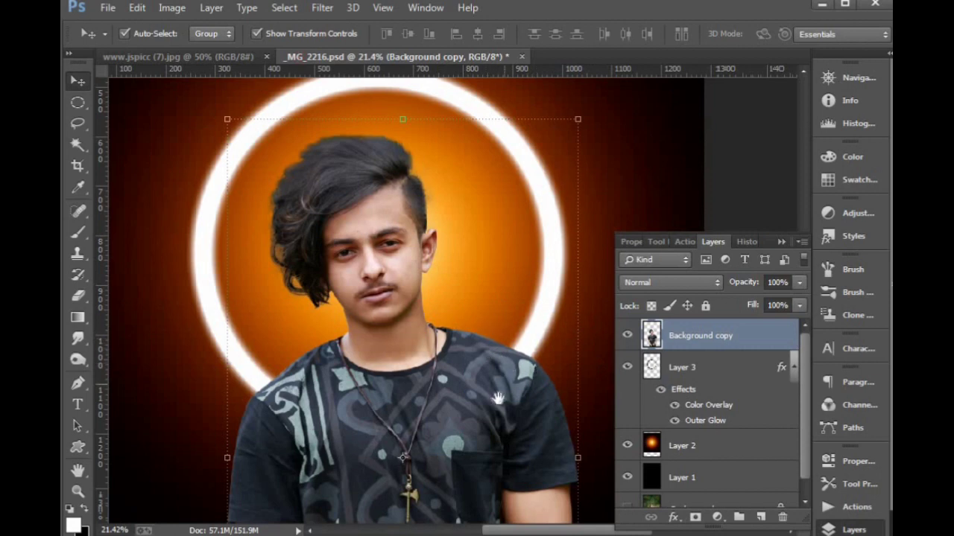
{"action": "left_click_drag", "start_coordinate": [498, 397], "coordinate": [492, 363]}
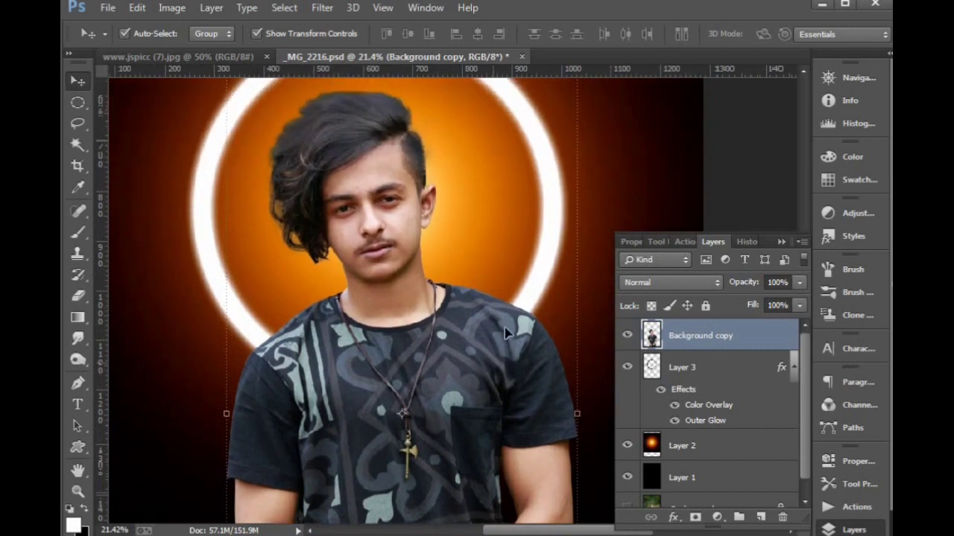
{"action": "left_click_drag", "start_coordinate": [440, 271], "coordinate": [440, 306]}
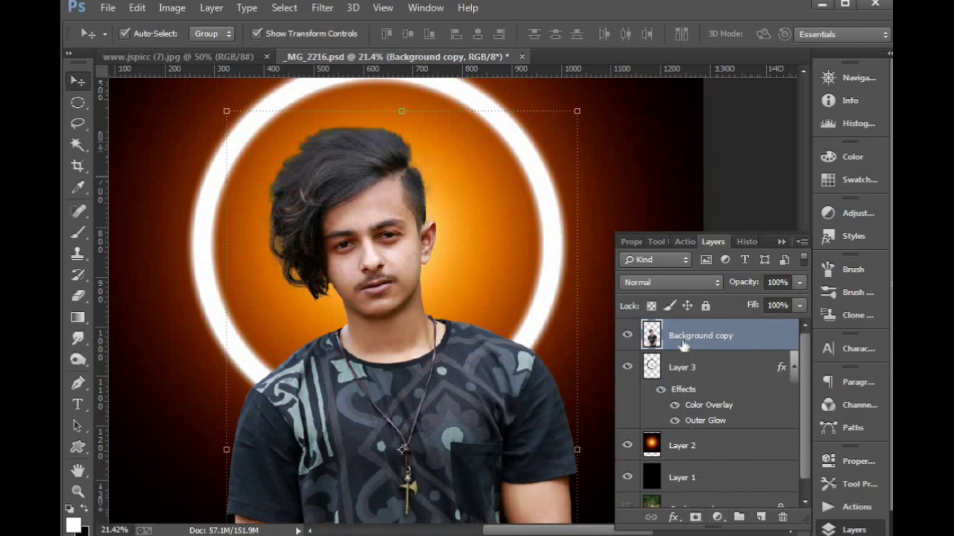
Step: Add a new layer above the Background copy and set the foreground colour to orange sampled from the glow
{"action": "left_click", "coordinate": [761, 516]}
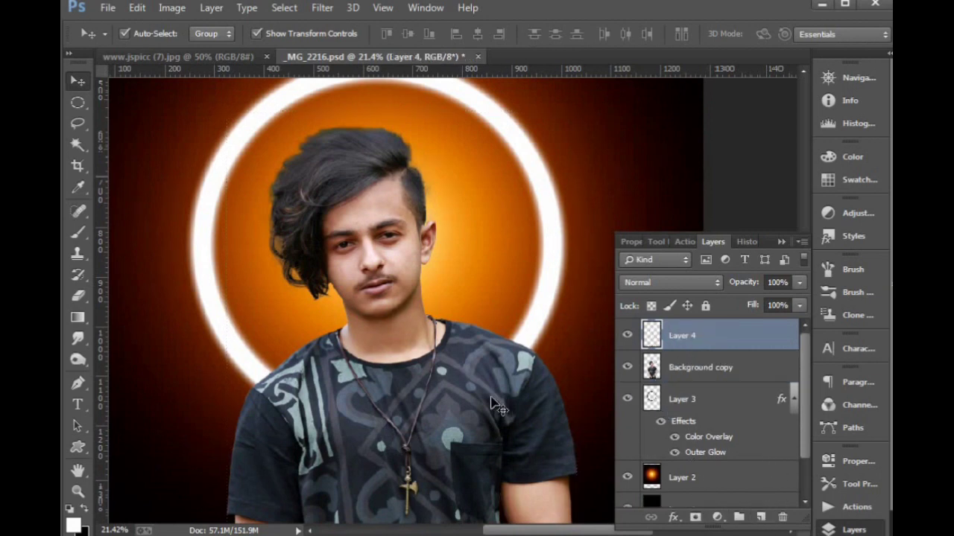
{"action": "left_click", "coordinate": [73, 525]}
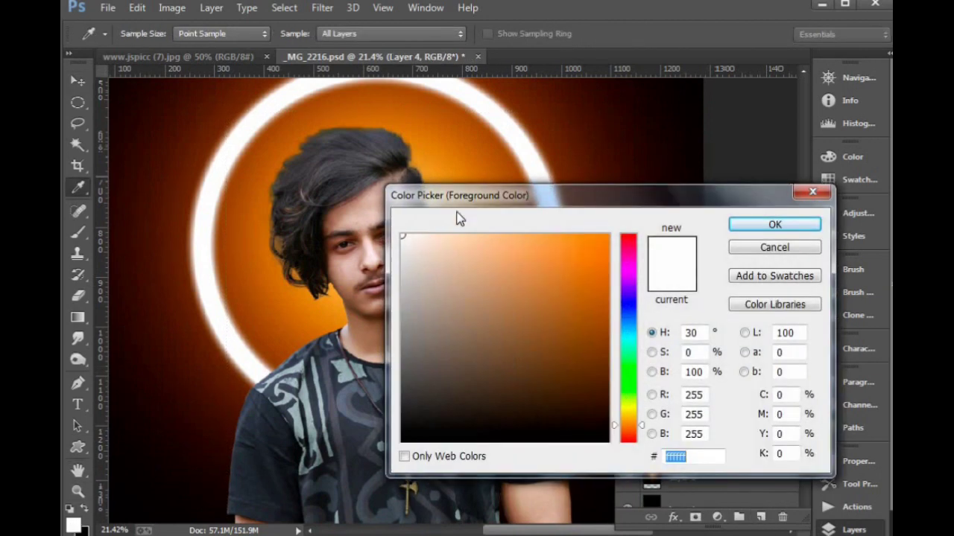
{"action": "left_click_drag", "start_coordinate": [478, 262], "coordinate": [485, 396]}
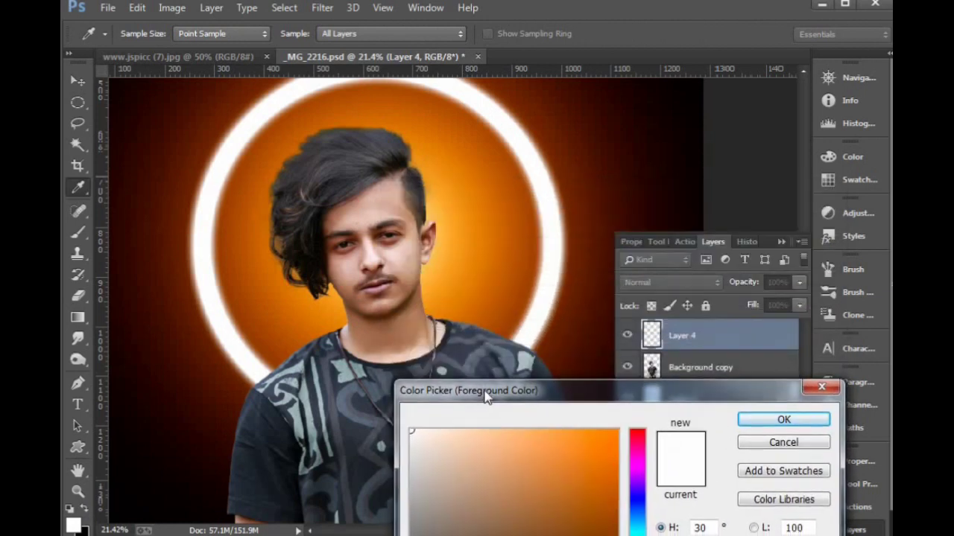
{"action": "left_click_drag", "start_coordinate": [454, 240], "coordinate": [492, 275]}
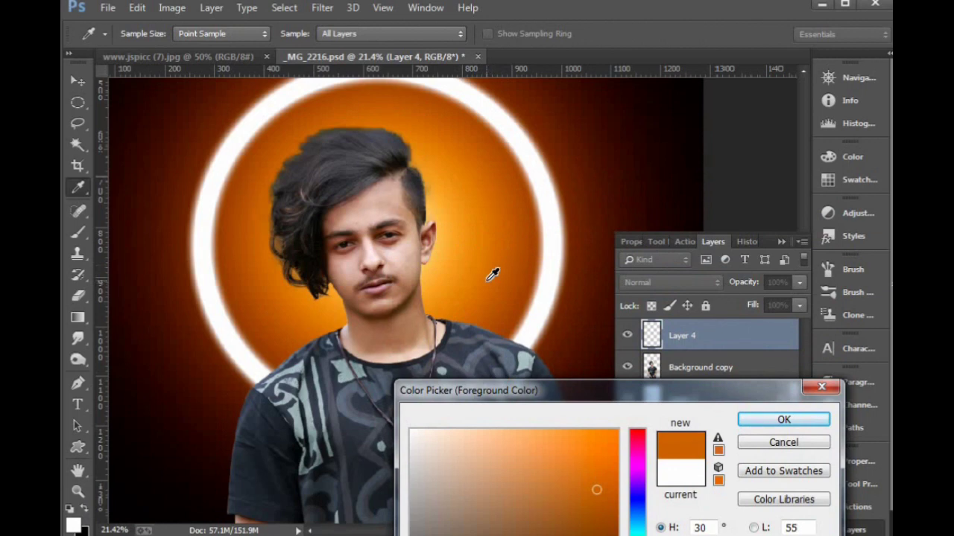
{"action": "left_click", "coordinate": [780, 421]}
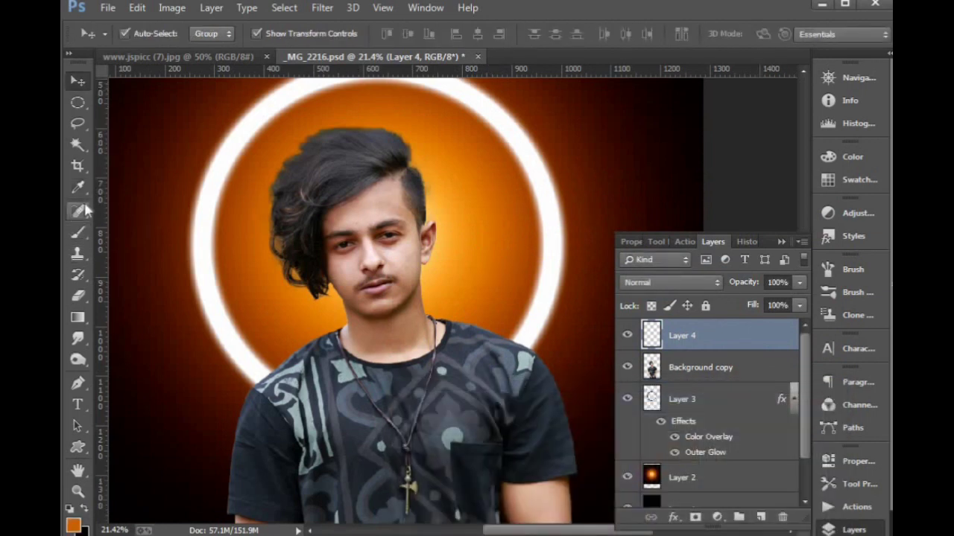
Step: Paint soft orange light on Layer 4 over the right shoulder, the ring's right and upper parts and the hair, mainly with an 800 px brush
{"action": "left_click", "coordinate": [79, 212]}
{"action": "left_click", "coordinate": [79, 232]}
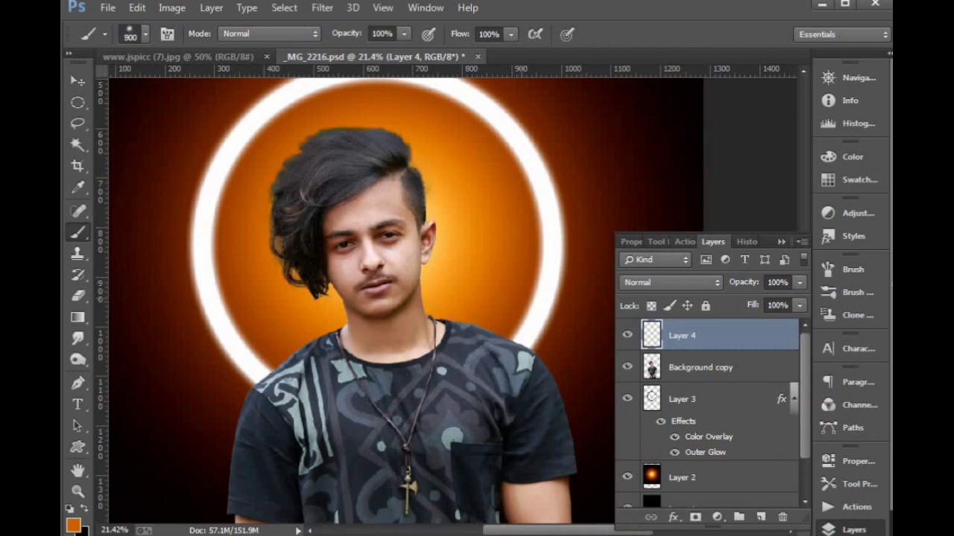
{"action": "left_click", "coordinate": [534, 295]}
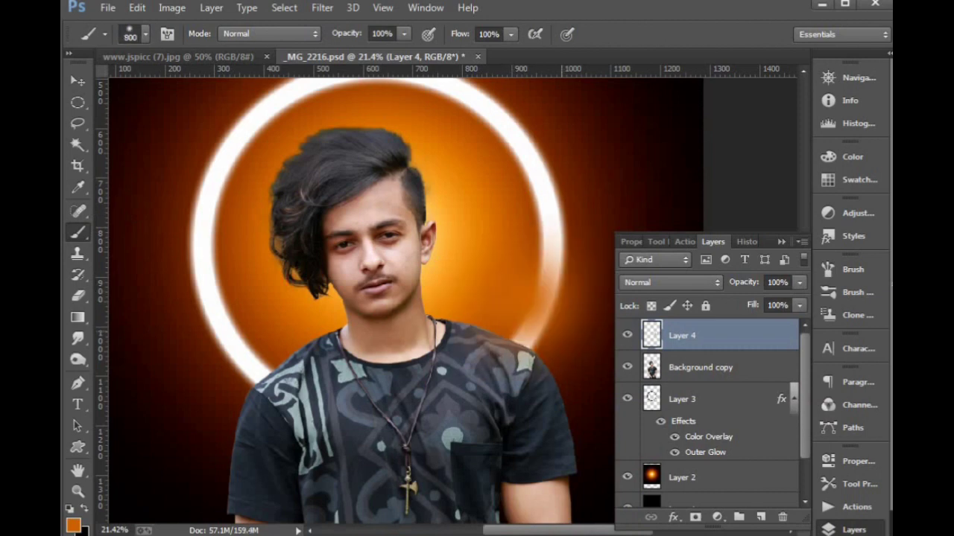
{"action": "left_click", "coordinate": [484, 296]}
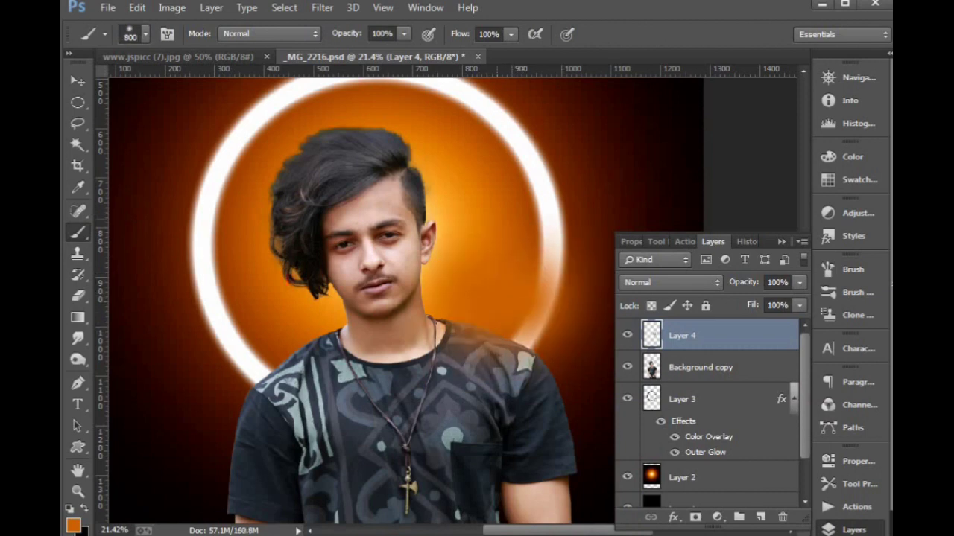
{"action": "left_click", "coordinate": [484, 223]}
{"action": "left_click", "coordinate": [447, 141]}
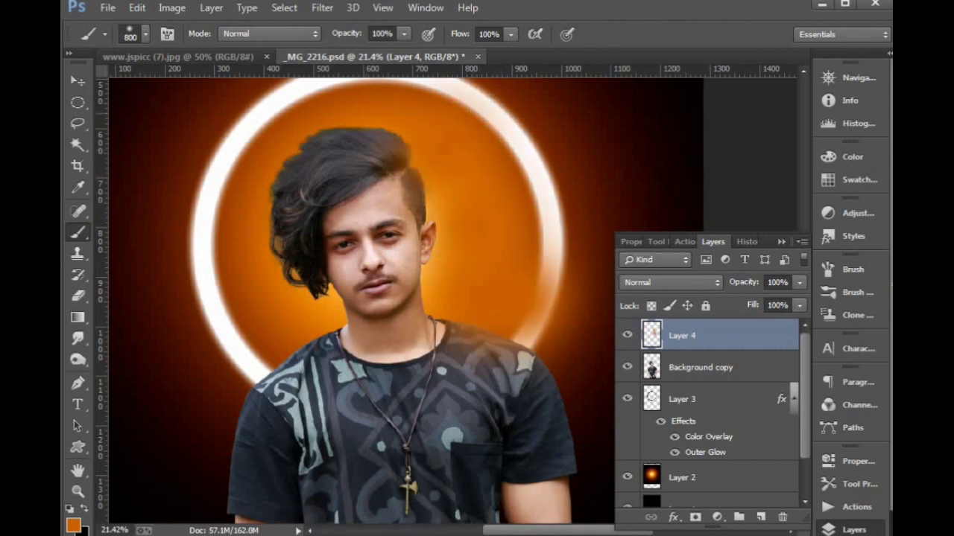
{"action": "left_click_drag", "start_coordinate": [385, 162], "coordinate": [414, 192]}
{"action": "left_click", "coordinate": [377, 123]}
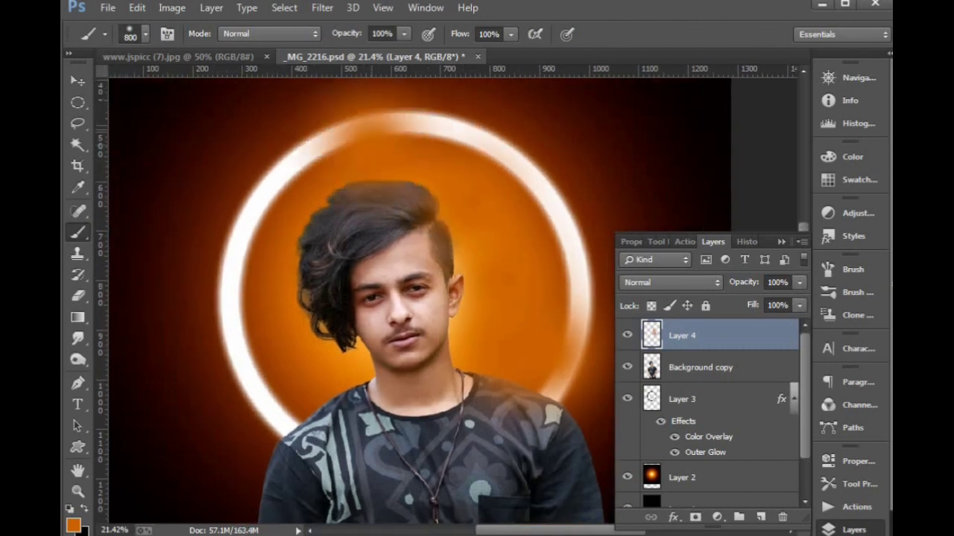
{"action": "left_click", "coordinate": [271, 171]}
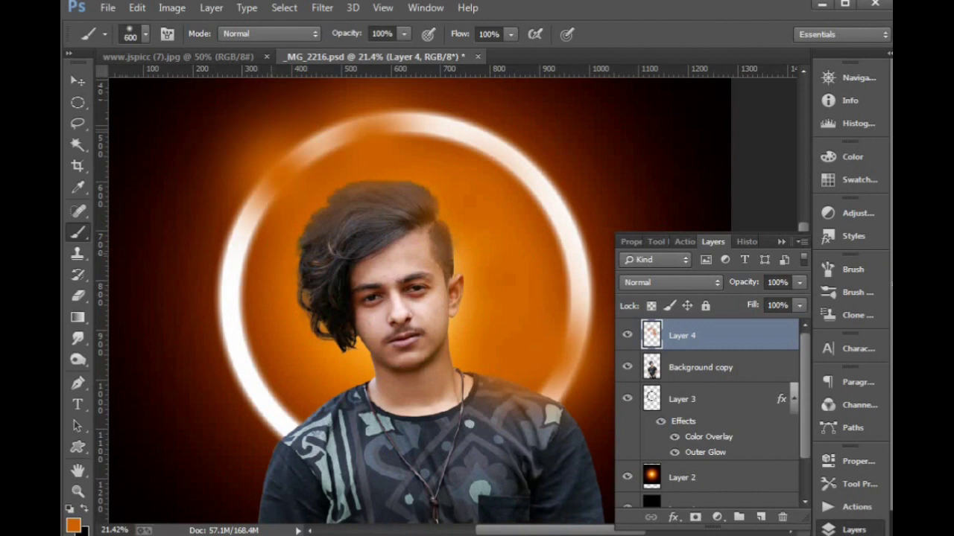
Step: Paint soft orange light over the left shoulder and the ring's lower-left part with a 600 px brush, undoing the stray dab beside the arm
{"action": "key", "text": "bracketleft"}
{"action": "key", "text": "bracketleft"}
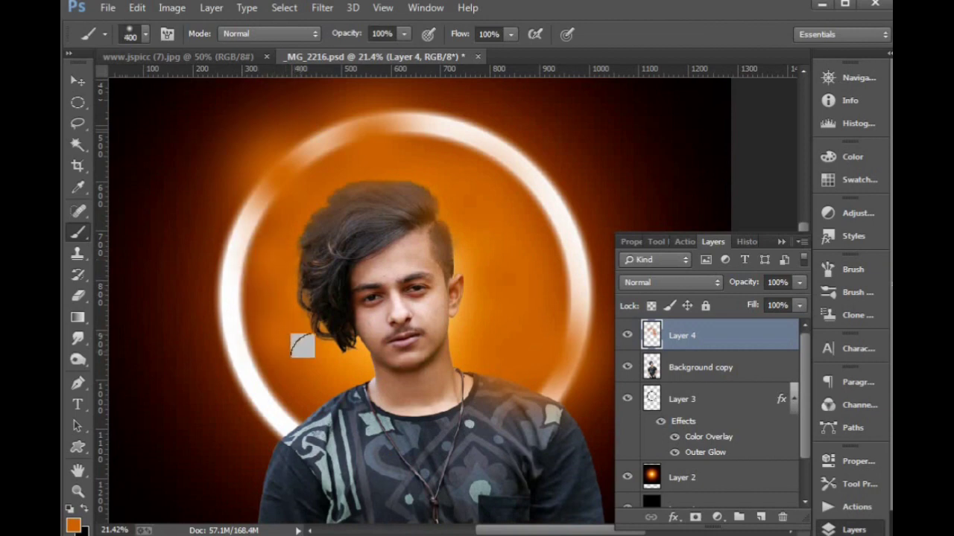
{"action": "left_click_drag", "start_coordinate": [317, 398], "coordinate": [325, 333]}
{"action": "left_click", "coordinate": [341, 325]}
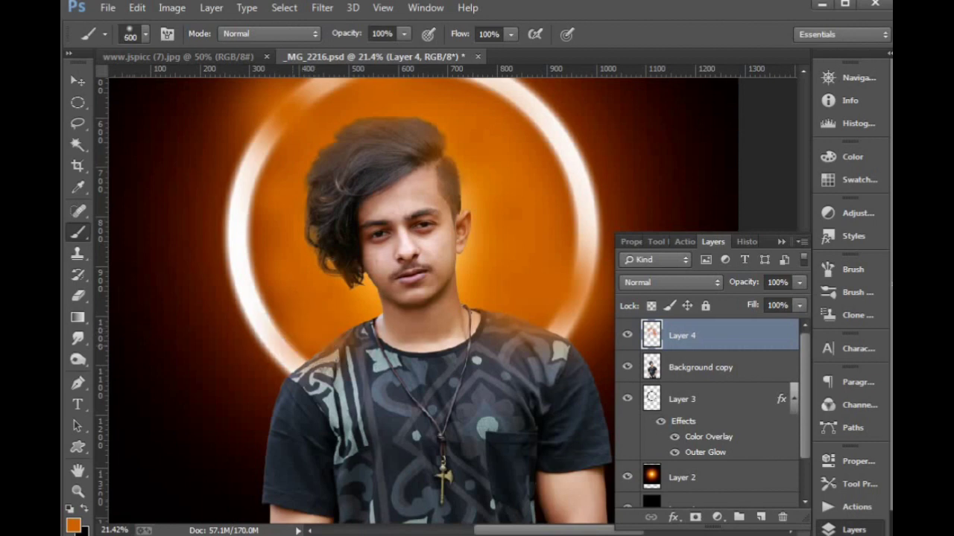
{"action": "left_click", "coordinate": [271, 349]}
{"action": "left_click", "coordinate": [265, 380]}
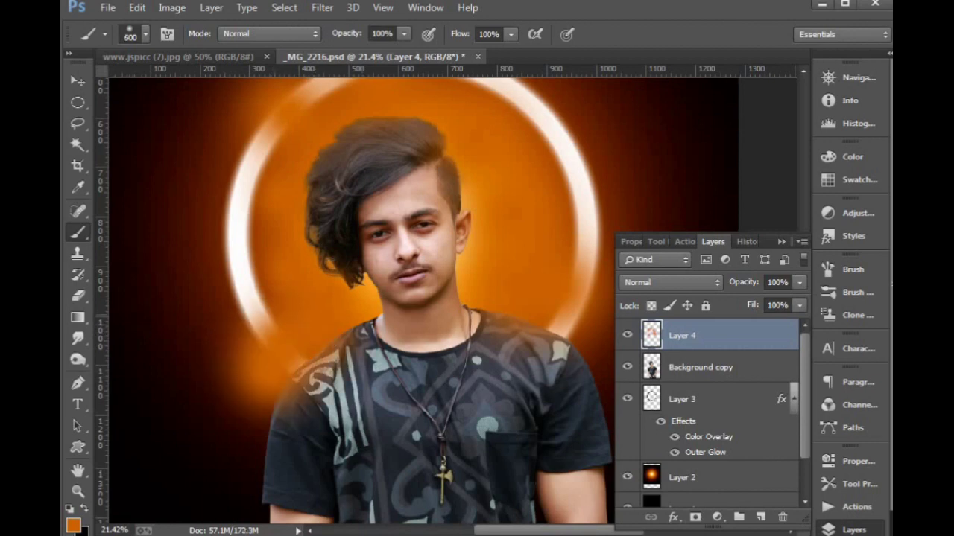
{"action": "key", "text": "bracketright"}
{"action": "left_click", "coordinate": [339, 301]}
{"action": "mouse_move", "coordinate": [380, 345]}
{"action": "left_mouse_down"}
{"action": "mouse_move", "coordinate": [345, 303]}
{"action": "mouse_move", "coordinate": [384, 318]}
{"action": "left_mouse_up"}
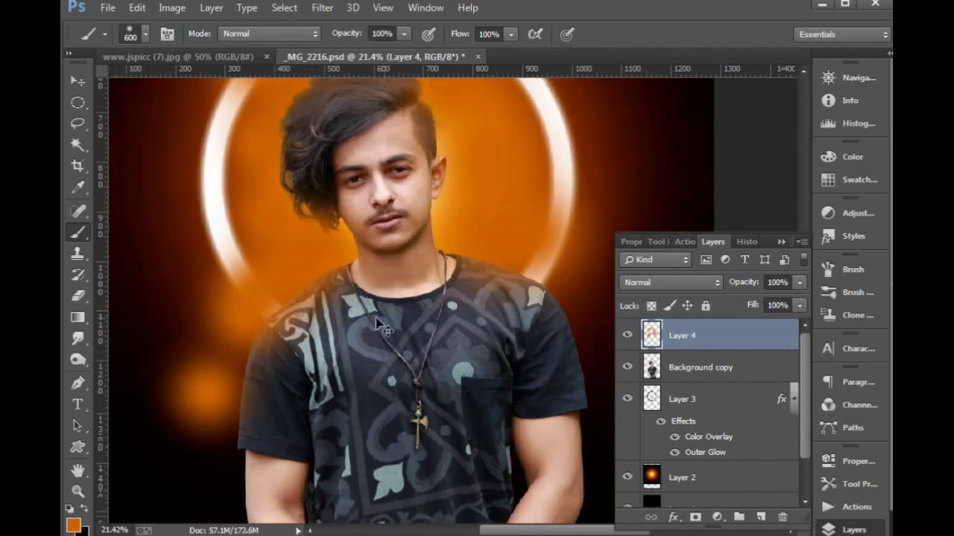
{"action": "left_click_drag", "start_coordinate": [436, 281], "coordinate": [436, 345]}
{"action": "key", "text": "v"}
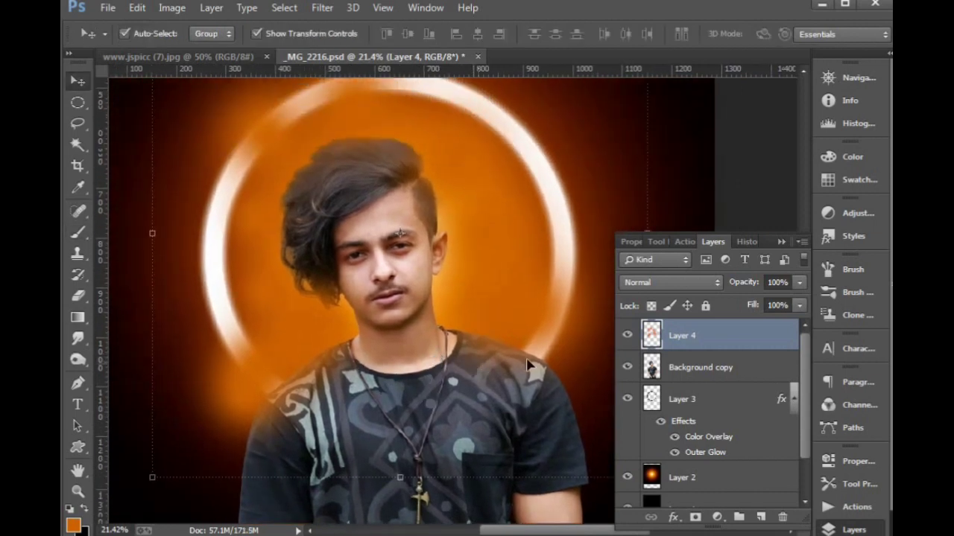
Step: Select the empty area around the subject on the Background copy layer with the Magic Wand at tolerance 32
{"action": "left_click", "coordinate": [653, 372]}
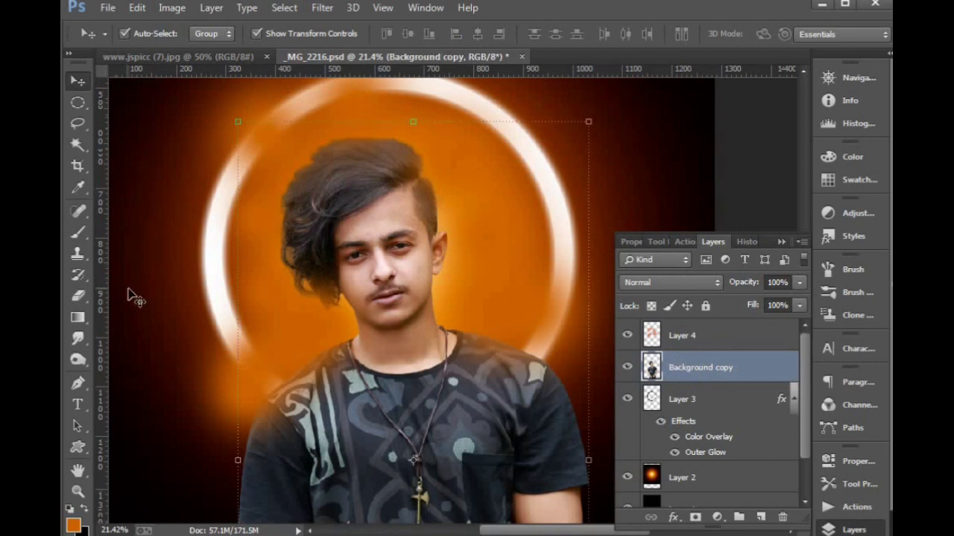
{"action": "left_click", "coordinate": [78, 145]}
{"action": "left_click", "coordinate": [265, 262]}
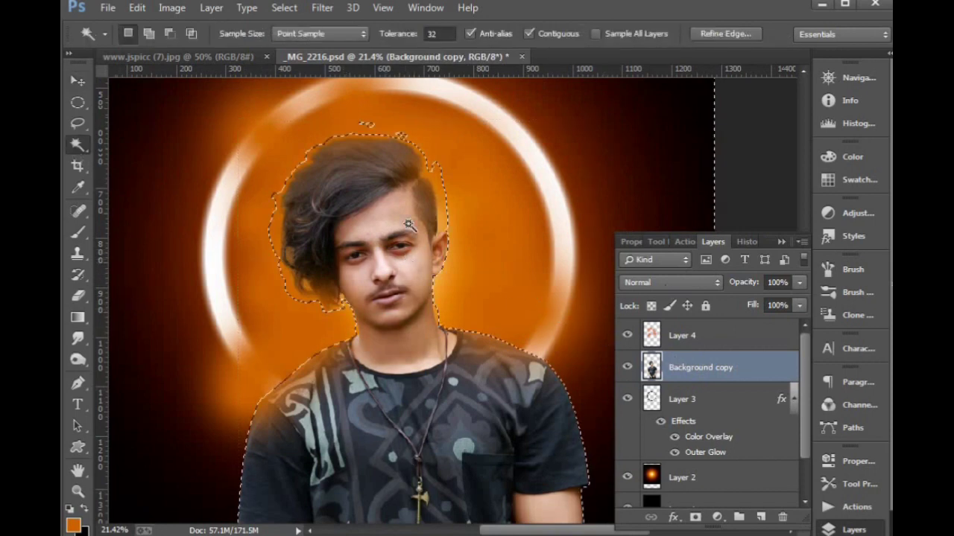
{"action": "left_click", "coordinate": [451, 177], "text": "shift"}
{"action": "key", "text": "ctrl+z"}
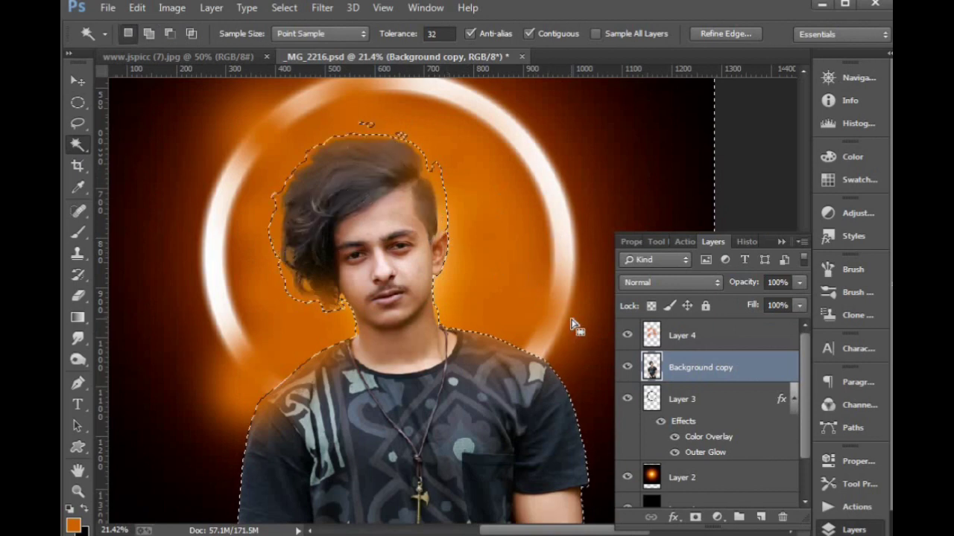
{"action": "key", "text": "ctrl+minus"}
{"action": "key", "text": "ctrl+minus"}
{"action": "key", "text": "ctrl+minus"}
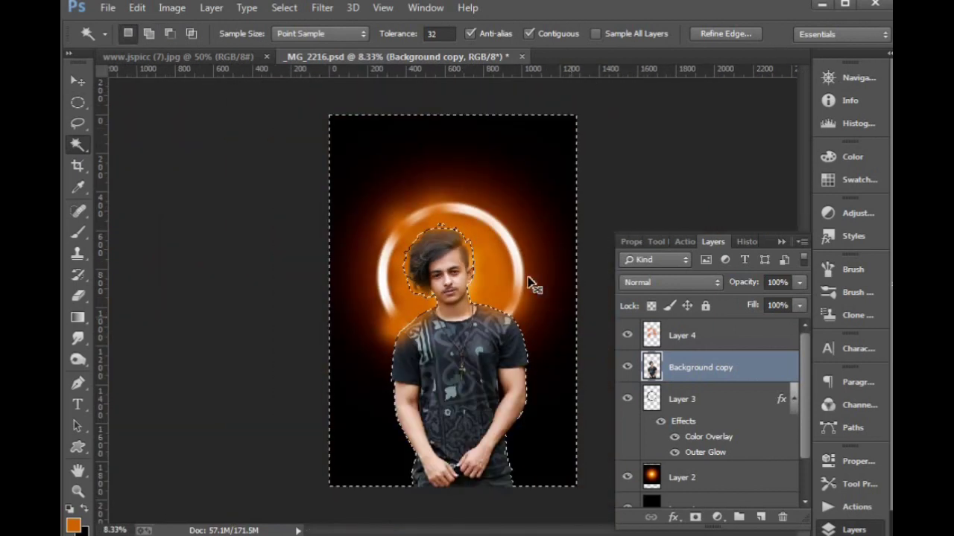
{"action": "left_click_drag", "start_coordinate": [362, 244], "coordinate": [564, 422]}
{"action": "left_click_drag", "start_coordinate": [467, 337], "coordinate": [434, 371]}
{"action": "left_click_drag", "start_coordinate": [190, 198], "coordinate": [573, 406]}
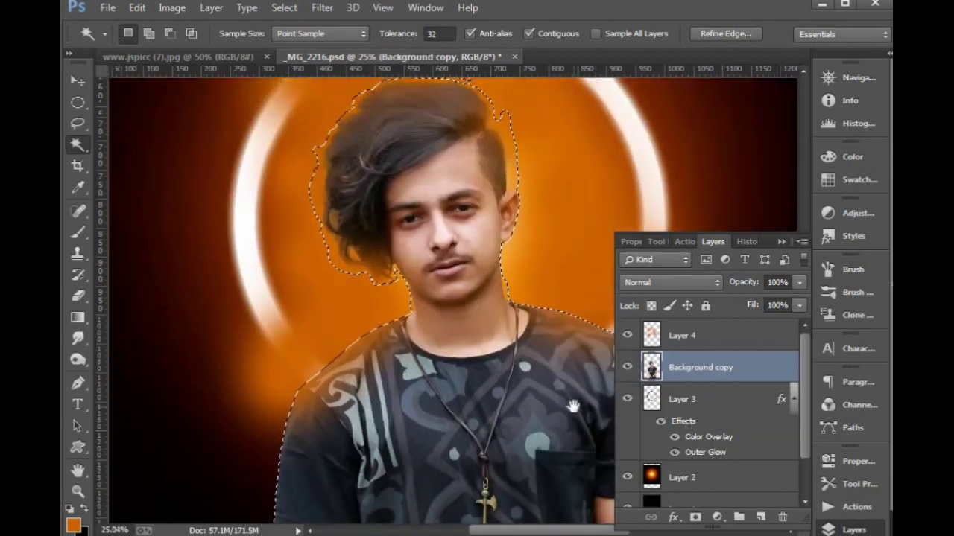
Step: Feather the selection by 1 pixel, delete Layer 4's orange paint outside the subject, and clear the selection
{"action": "left_click", "coordinate": [669, 341]}
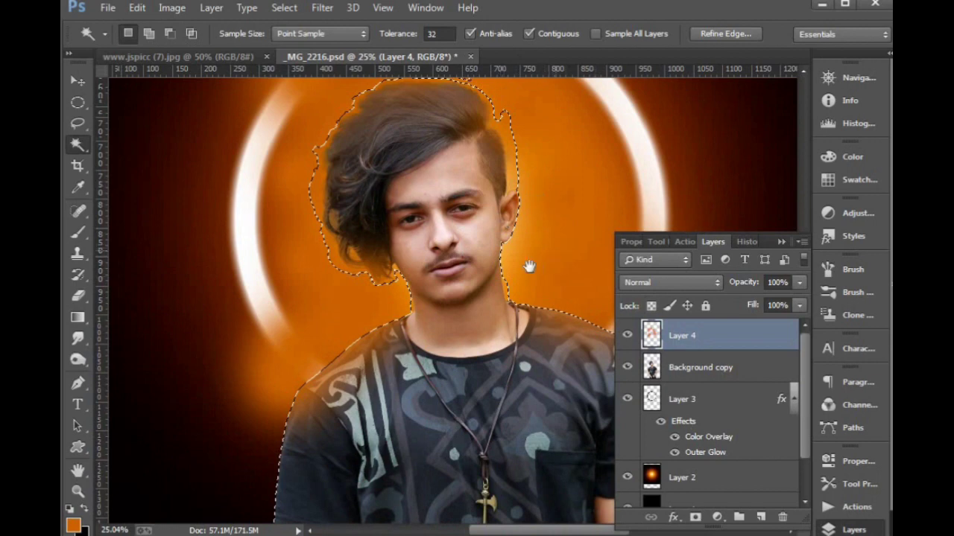
{"action": "left_click_drag", "start_coordinate": [555, 248], "coordinate": [514, 289]}
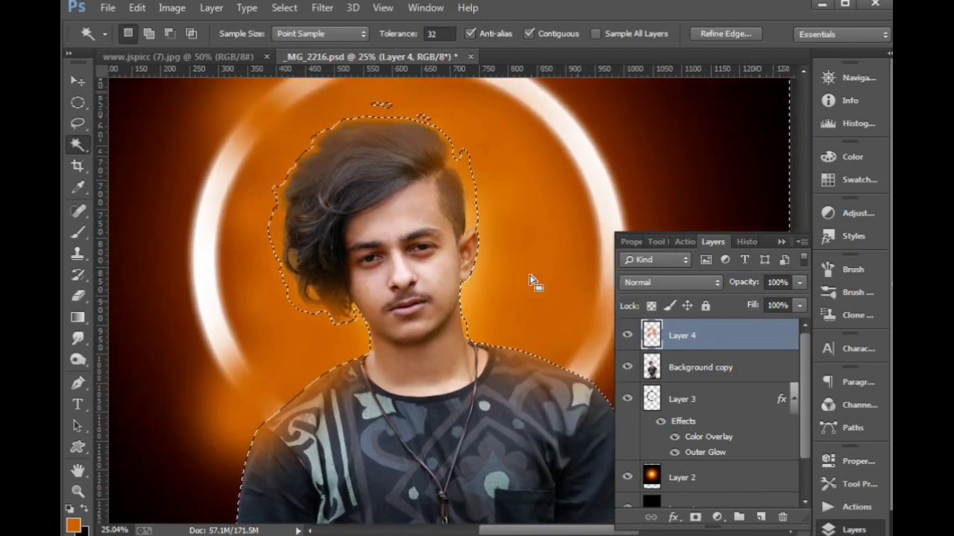
{"action": "key", "text": "l"}
{"action": "right_click", "coordinate": [464, 261]}
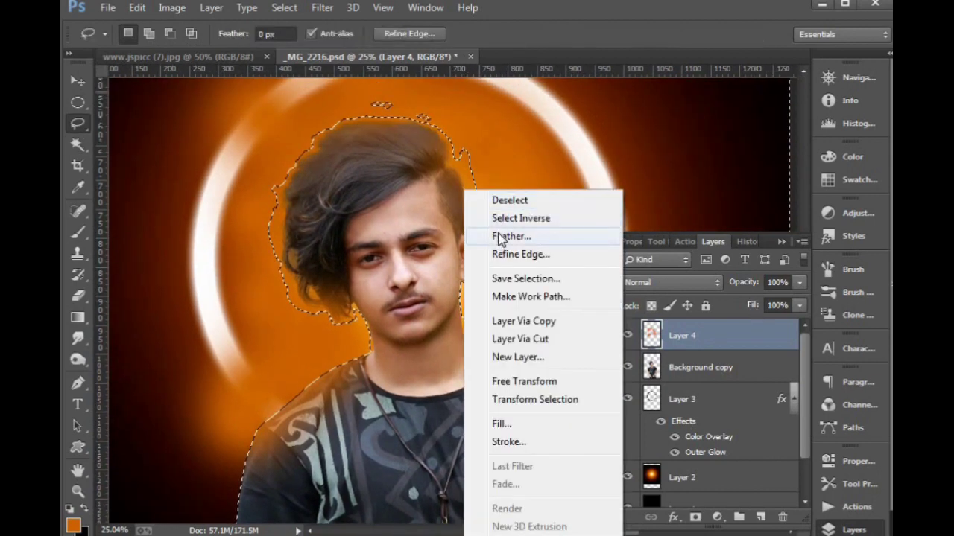
{"action": "left_click", "coordinate": [499, 238]}
{"action": "type", "text": "1"}
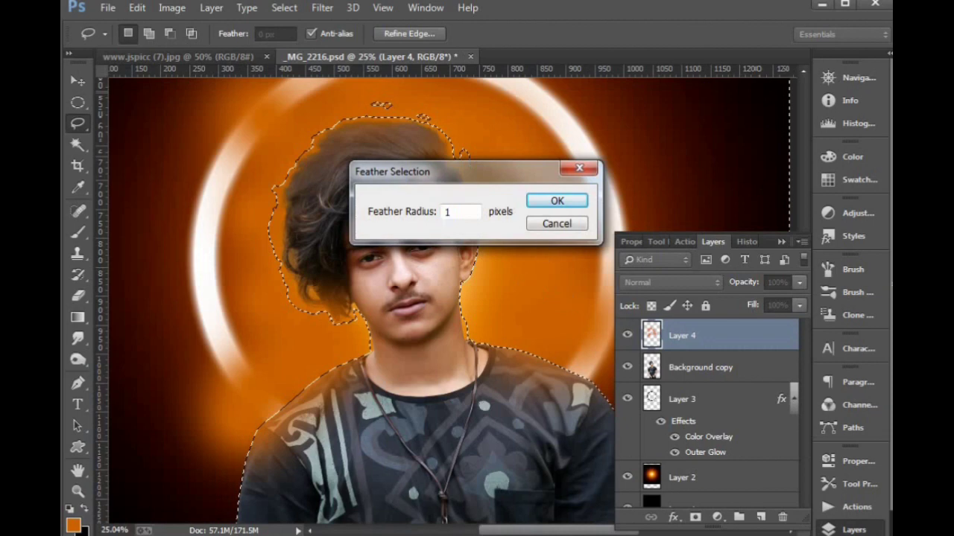
{"action": "key", "text": "Return"}
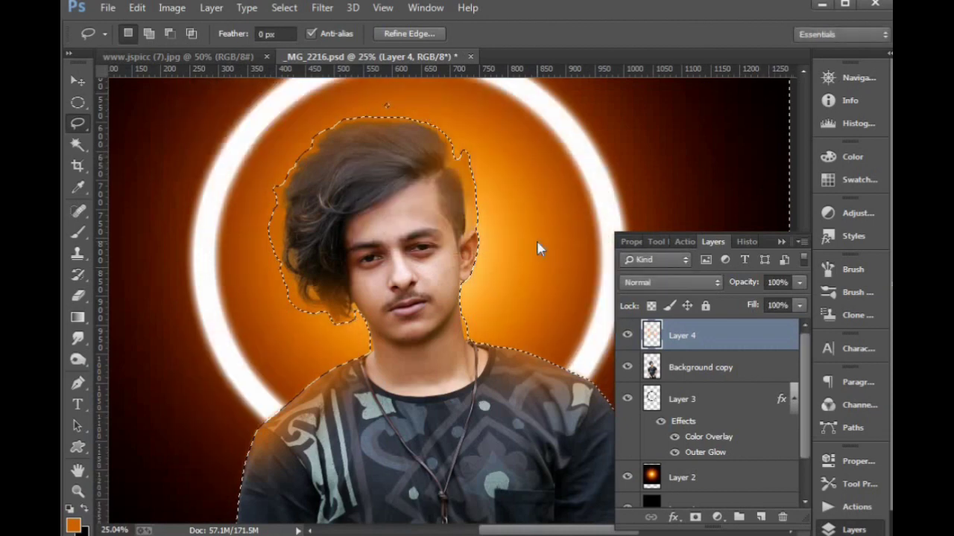
{"action": "key", "text": "ctrl+d"}
Step: Reduce the opacity of Layer 4, which holds the orange light, to 67%
{"action": "left_click_drag", "start_coordinate": [463, 301], "coordinate": [411, 309]}
{"action": "key", "text": "v"}
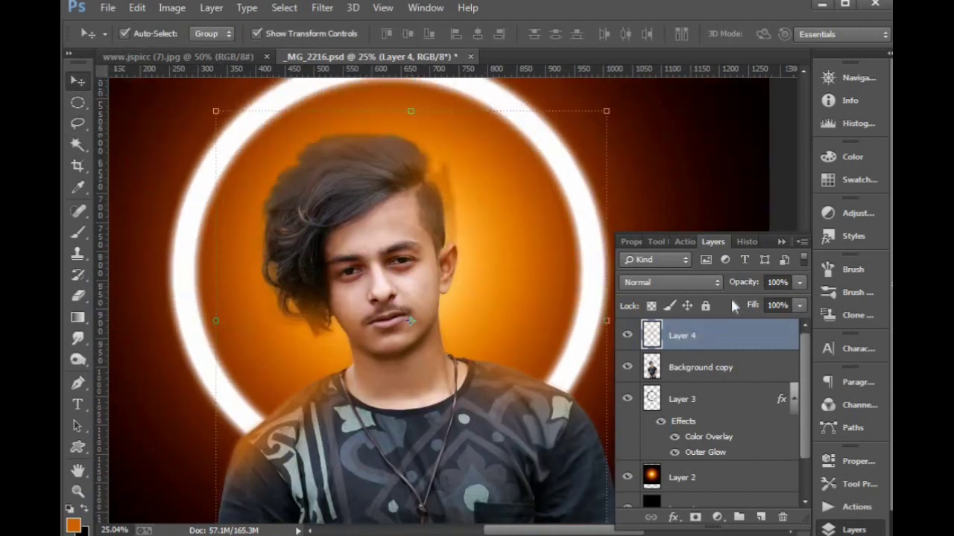
{"action": "left_click_drag", "start_coordinate": [747, 289], "coordinate": [724, 289]}
Step: Erase the leftover orange spill beside the hair above the ear on Layer 4 with a 90 px eraser
{"action": "left_click_drag", "start_coordinate": [522, 352], "coordinate": [568, 293]}
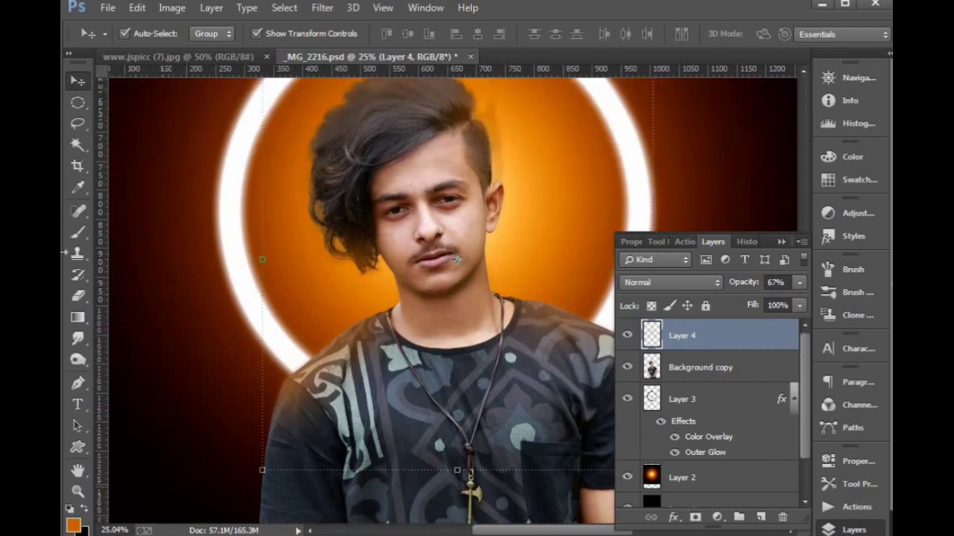
{"action": "left_click", "coordinate": [78, 296]}
{"action": "left_click_drag", "start_coordinate": [415, 202], "coordinate": [365, 298]}
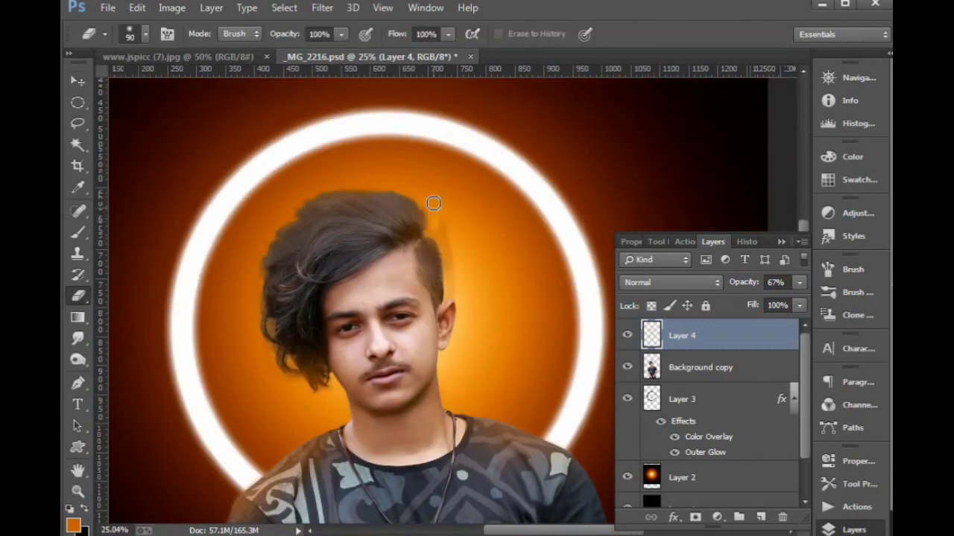
{"action": "mouse_move", "coordinate": [433, 204]}
{"action": "left_mouse_down"}
{"action": "mouse_move", "coordinate": [444, 251]}
{"action": "mouse_move", "coordinate": [446, 240]}
{"action": "mouse_move", "coordinate": [459, 258]}
{"action": "left_mouse_up"}
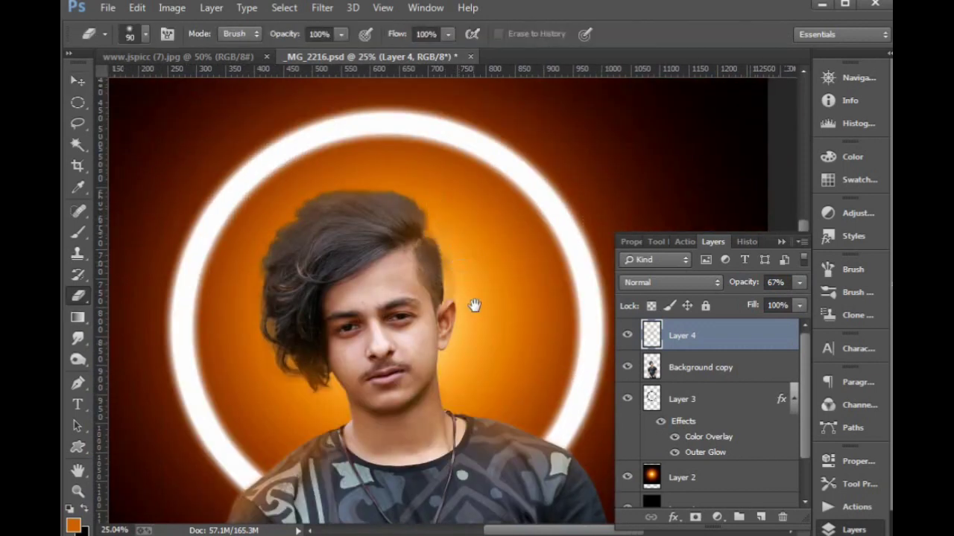
Step: Touch up the orange light on Layer 4 with the eraser enlarged to 400 px
{"action": "left_click_drag", "start_coordinate": [475, 306], "coordinate": [464, 205]}
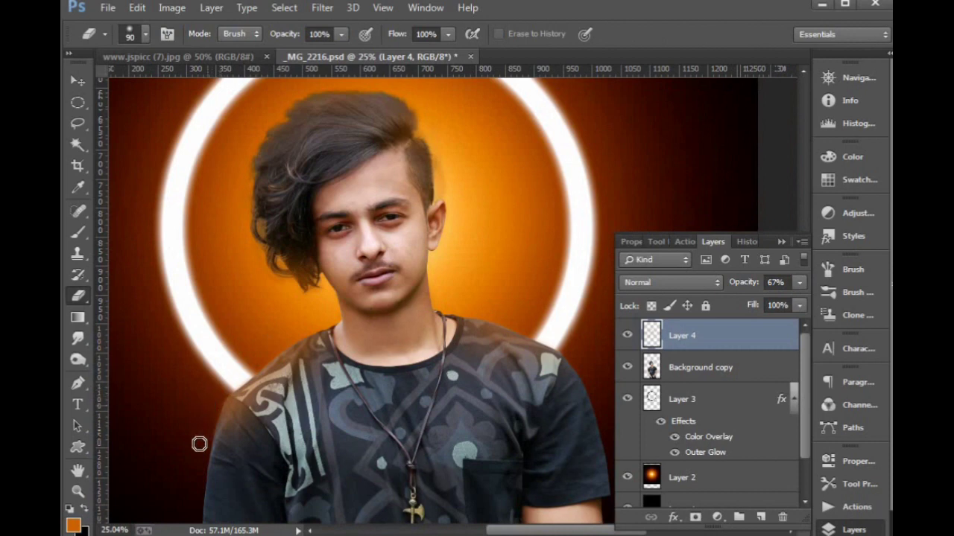
{"action": "key", "text": "bracketright"}
{"action": "key", "text": "bracketright"}
{"action": "key", "text": "bracketright"}
{"action": "key", "text": "bracketright"}
{"action": "key", "text": "bracketright"}
{"action": "key", "text": "bracketright"}
{"action": "key", "text": "bracketright"}
{"action": "key", "text": "bracketright"}
{"action": "left_click_drag", "start_coordinate": [395, 399], "coordinate": [369, 398]}
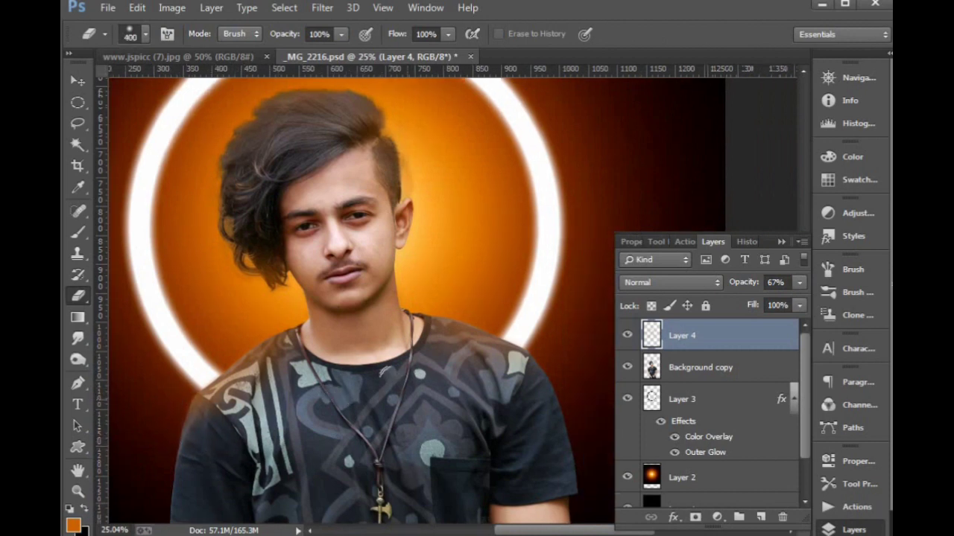
{"action": "left_click_drag", "start_coordinate": [333, 204], "coordinate": [365, 244]}
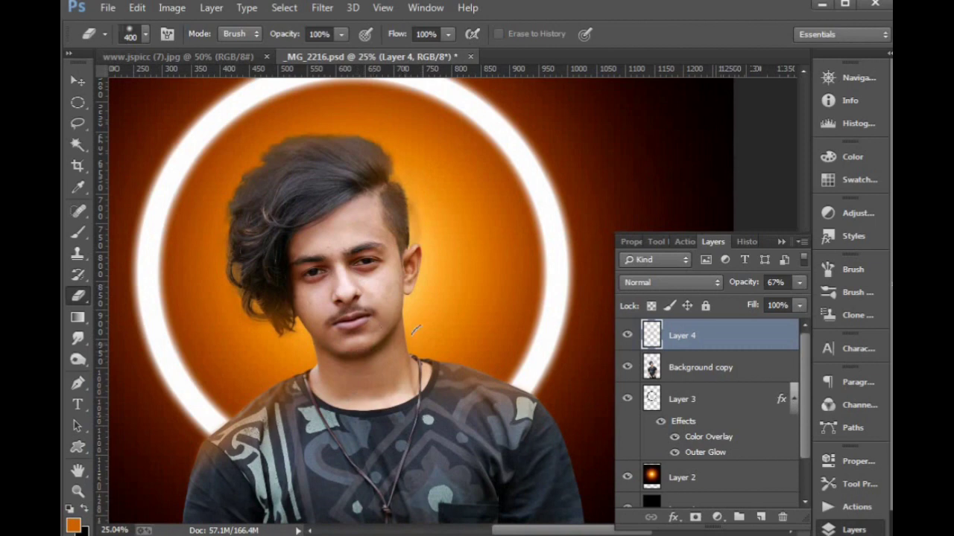
Step: Examine the orange light on the subject both close up and in the full composition
{"action": "key", "text": "bracketleft"}
{"action": "key", "text": "bracketleft"}
{"action": "key", "text": "bracketleft"}
{"action": "key", "text": "bracketleft"}
{"action": "key", "text": "bracketleft"}
{"action": "key", "text": "bracketleft"}
{"action": "key", "text": "bracketleft"}
{"action": "key", "text": "bracketleft"}
{"action": "key", "text": "ctrl+minus"}
{"action": "key", "text": "ctrl+minus"}
{"action": "key", "text": "ctrl+minus"}
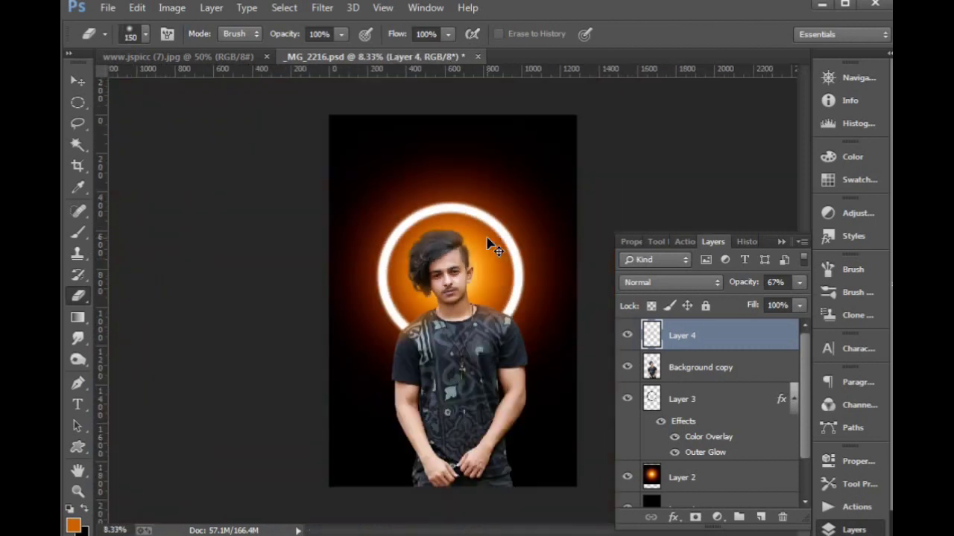
{"action": "key", "text": "ctrl+plus"}
{"action": "key", "text": "ctrl+plus"}
{"action": "key", "text": "ctrl+plus"}
{"action": "key", "text": "ctrl+plus"}
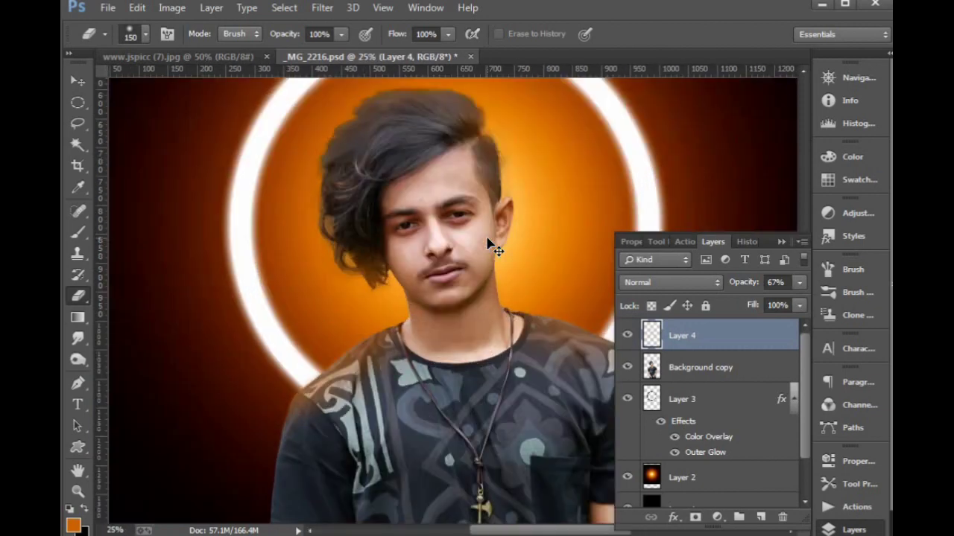
{"action": "key", "text": "ctrl+minus"}
{"action": "key", "text": "ctrl+minus"}
{"action": "key", "text": "ctrl+minus"}
{"action": "key", "text": "ctrl+minus"}
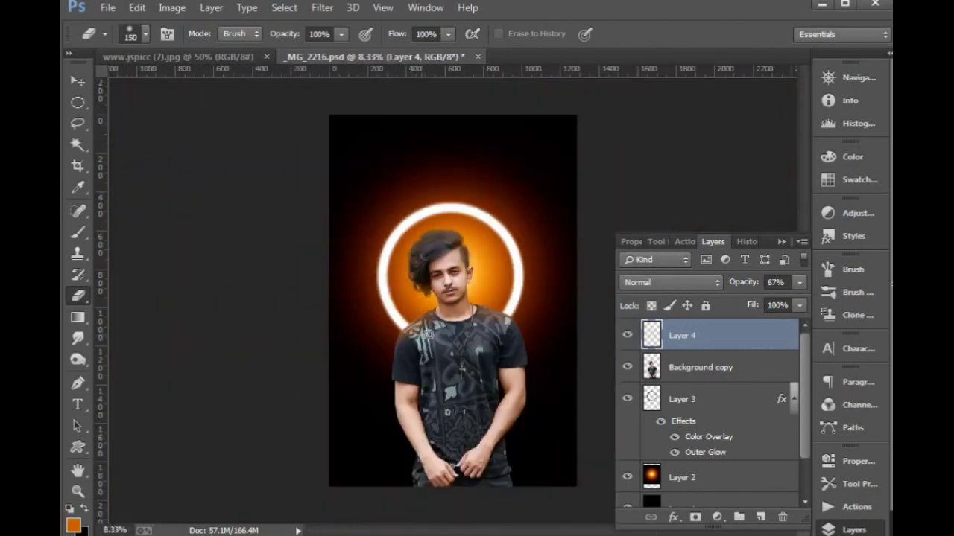
Step: Select the lower part of the canvas, from the subject's chest down and across the full width, with the Rectangular Marquee
{"action": "key", "text": "v"}
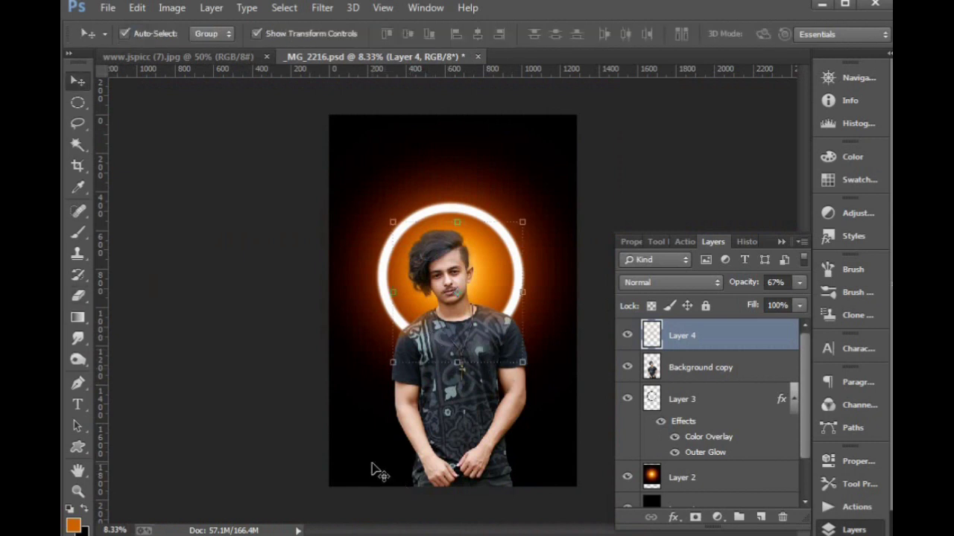
{"action": "right_click", "coordinate": [79, 103]}
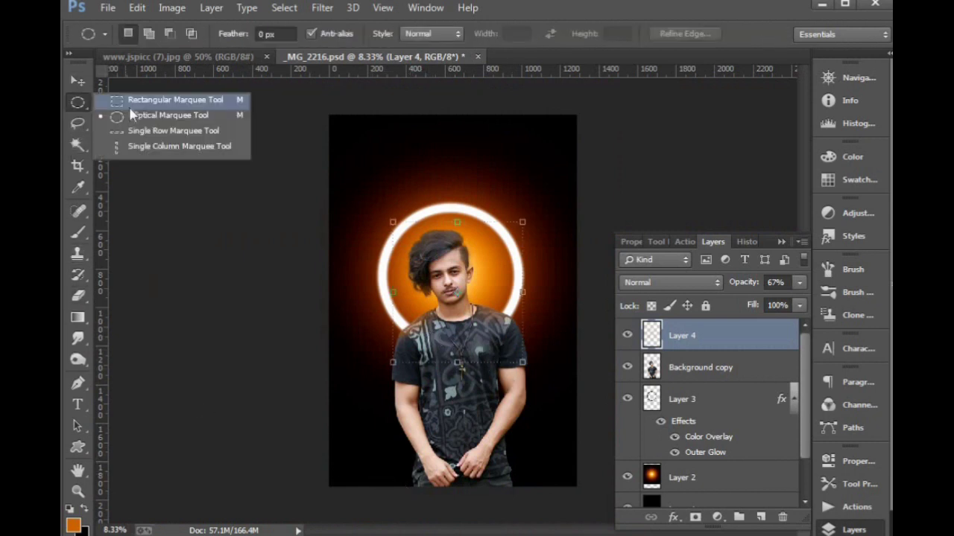
{"action": "left_click", "coordinate": [131, 102]}
{"action": "left_click_drag", "start_coordinate": [309, 496], "coordinate": [601, 363]}
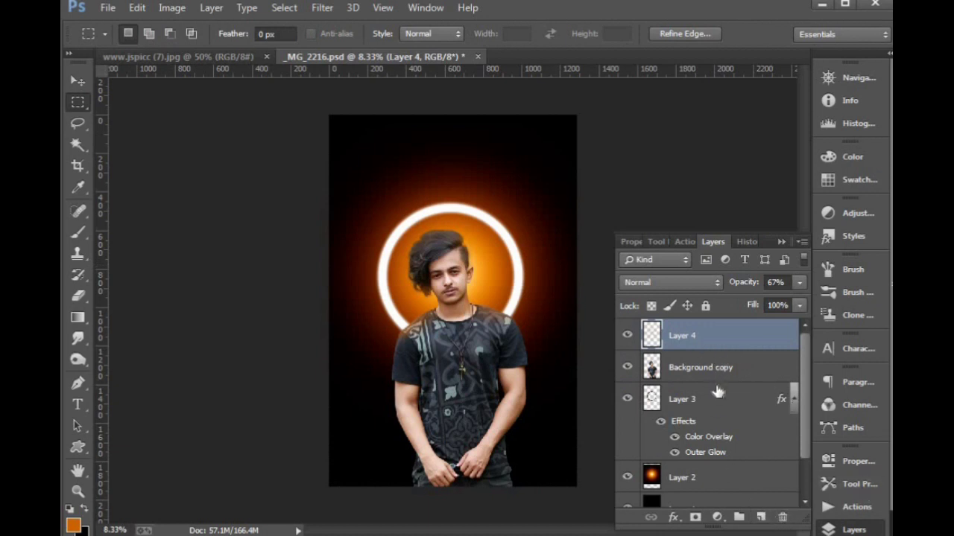
{"action": "key", "text": "v"}
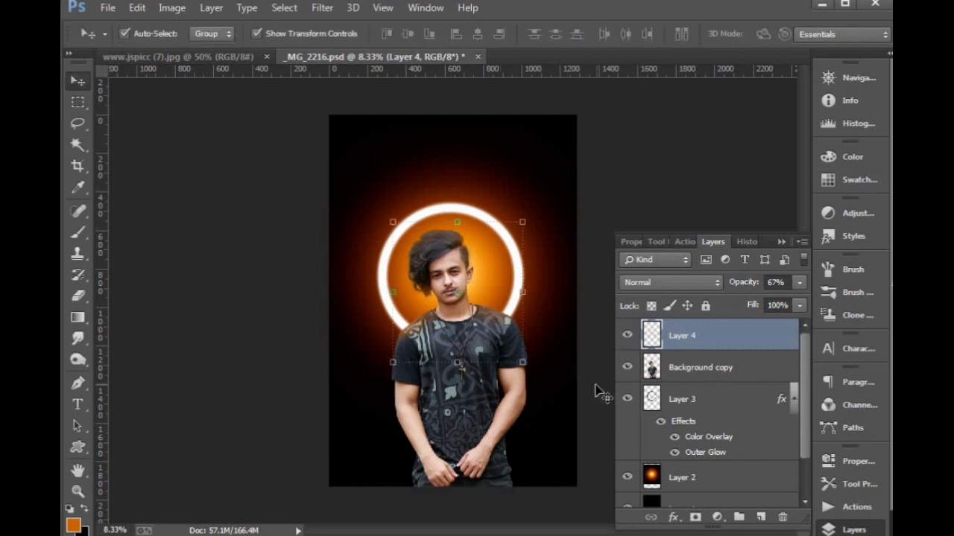
{"action": "left_click", "coordinate": [77, 101]}
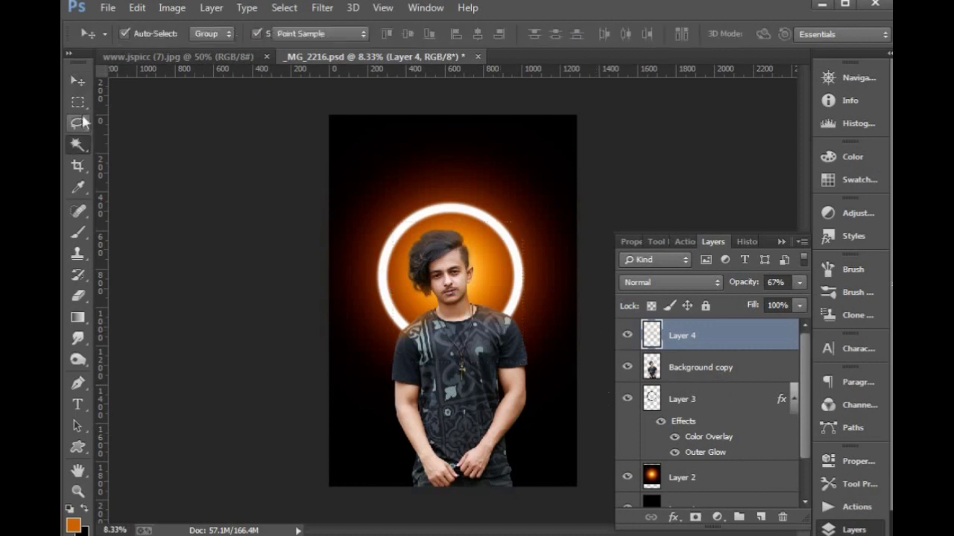
{"action": "left_click_drag", "start_coordinate": [312, 482], "coordinate": [596, 348]}
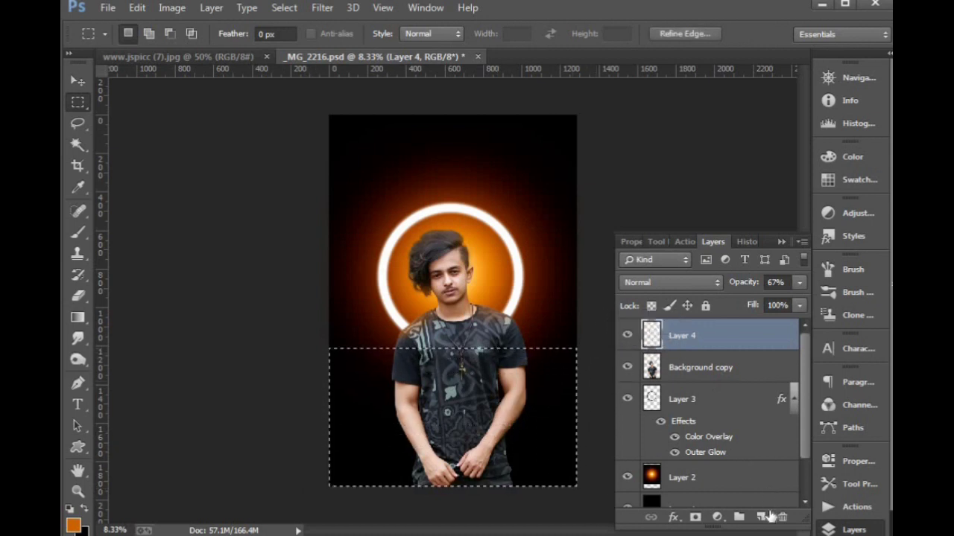
Step: Fill the selected lower area with black on a new layer above Layer 4 and clear the selection
{"action": "left_click", "coordinate": [761, 517]}
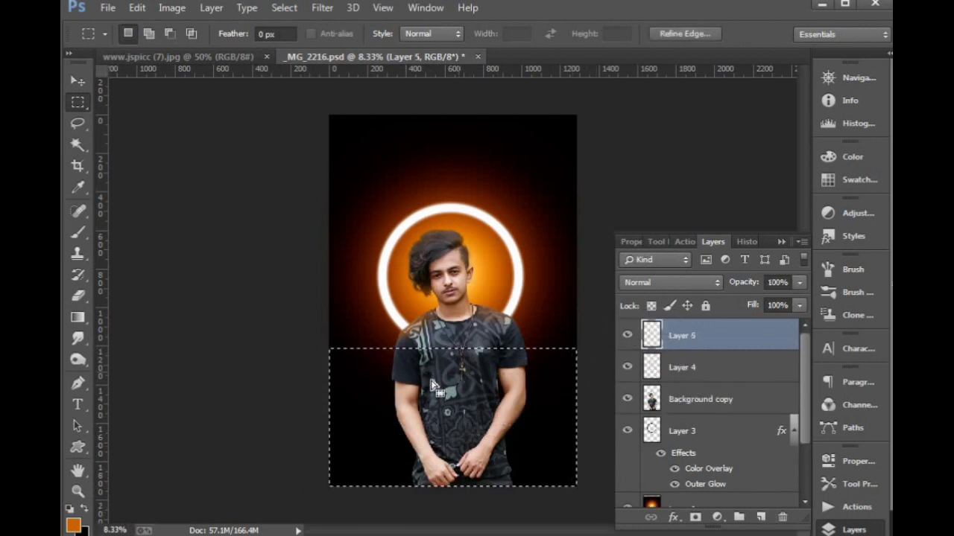
{"action": "key", "text": "ctrl+BackSpace"}
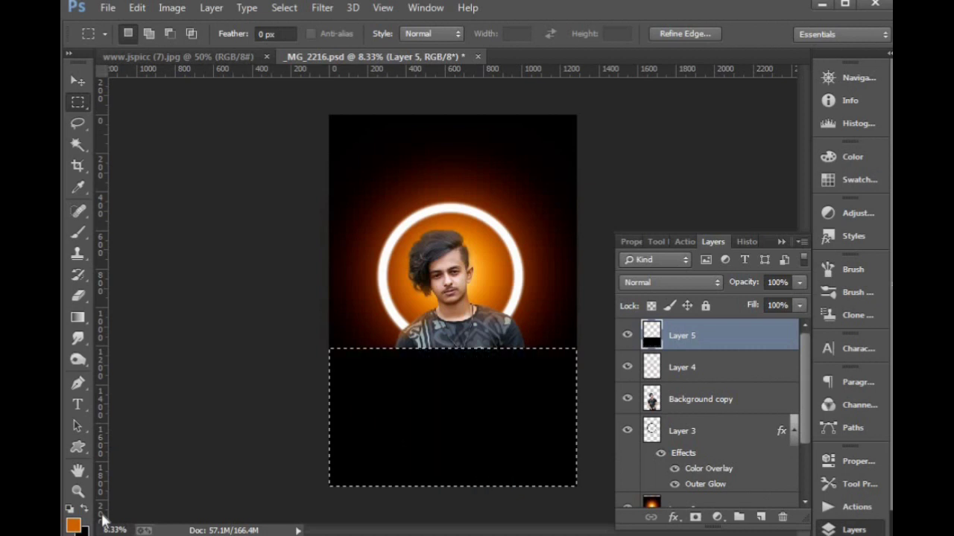
{"action": "key", "text": "v"}
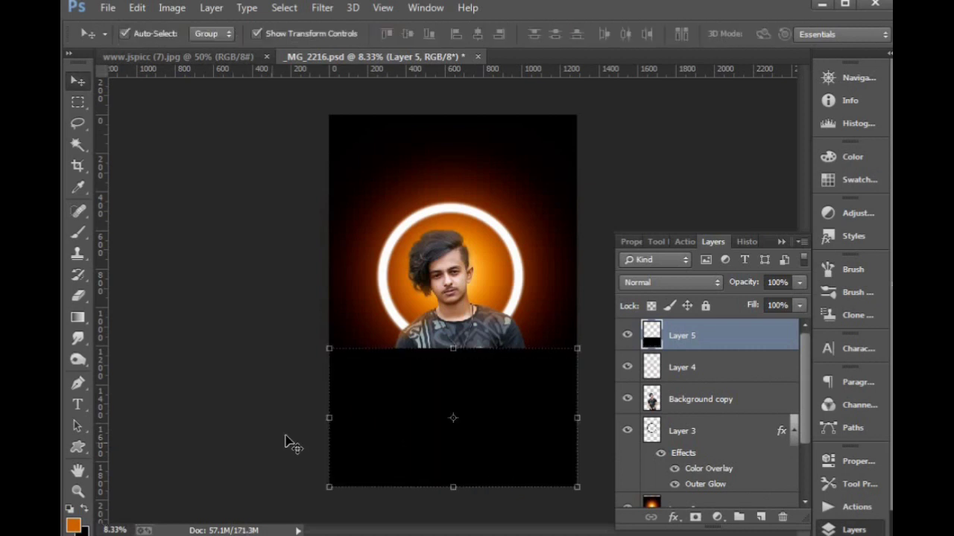
{"action": "left_click", "coordinate": [78, 143]}
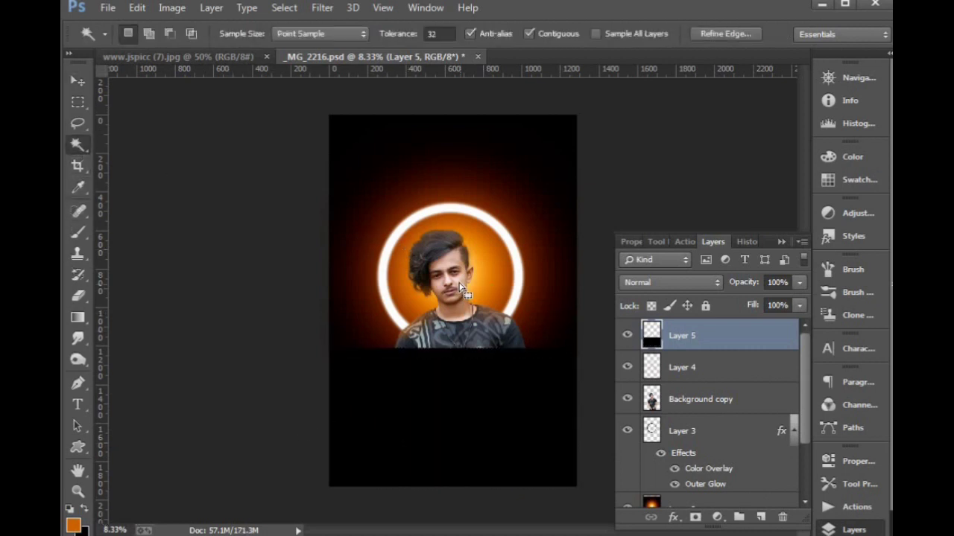
{"action": "right_click", "coordinate": [505, 273]}
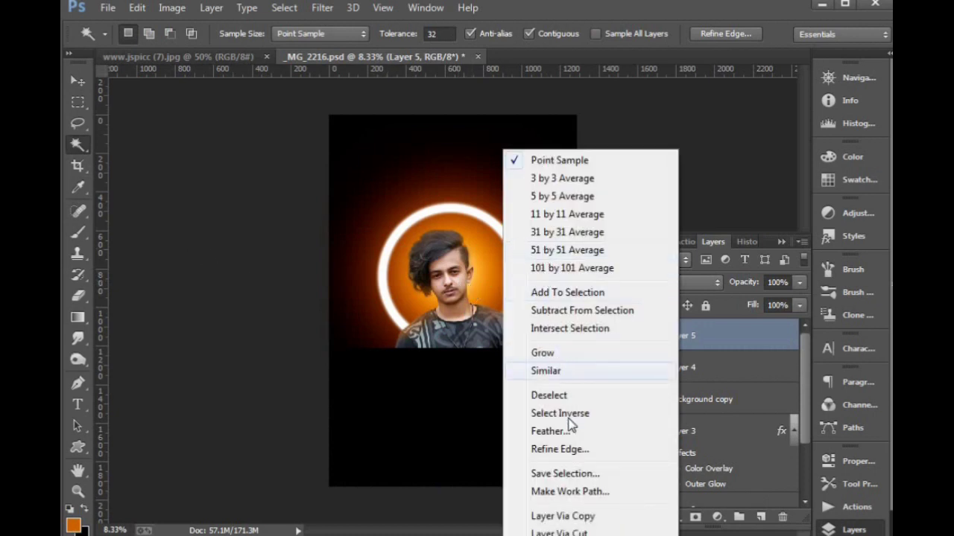
{"action": "left_click", "coordinate": [419, 262]}
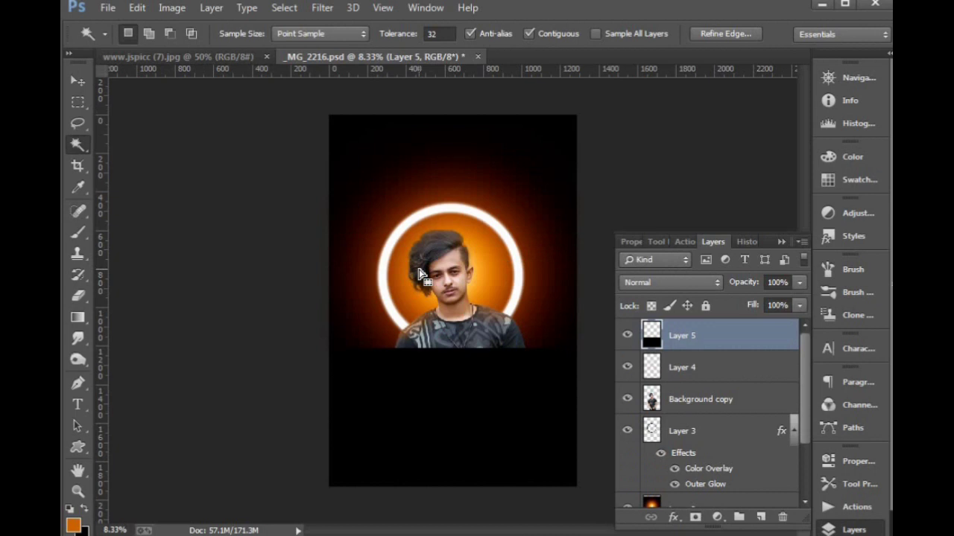
{"action": "key", "text": "ctrl+d"}
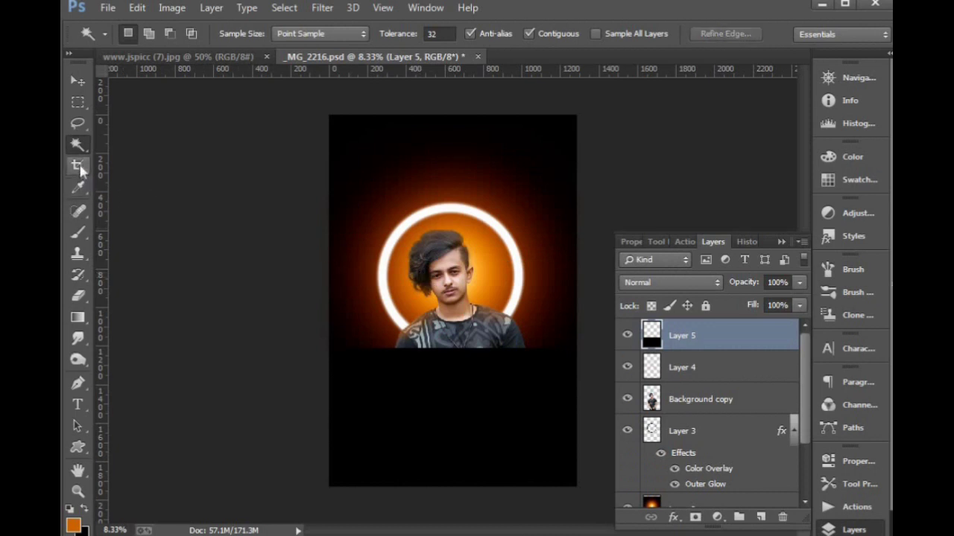
{"action": "left_click", "coordinate": [85, 125]}
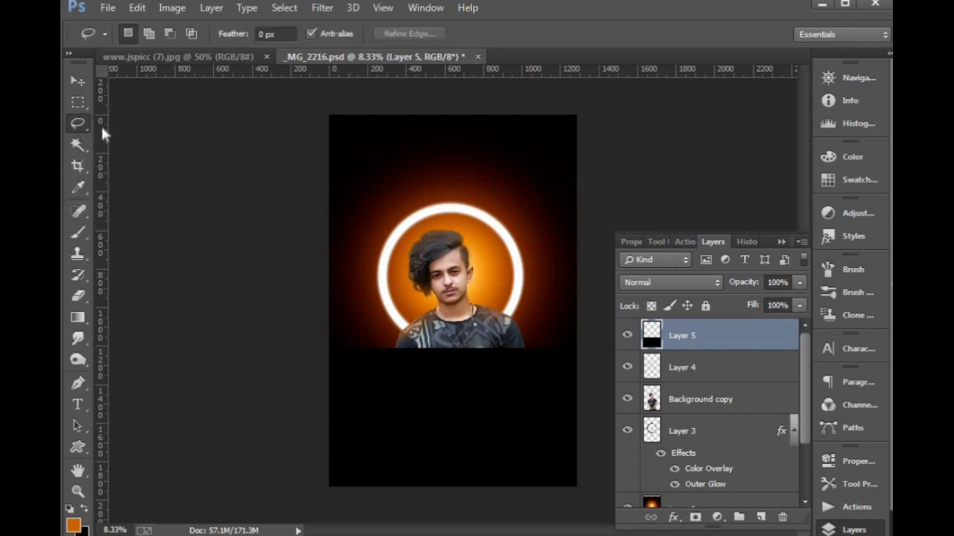
{"action": "right_click", "coordinate": [458, 258]}
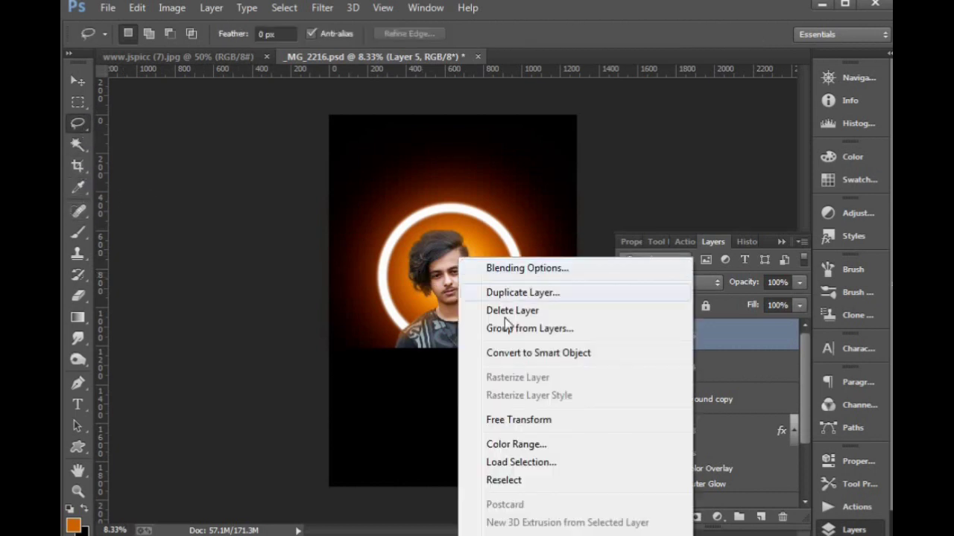
{"action": "left_click", "coordinate": [376, 417]}
{"action": "key", "text": "v"}
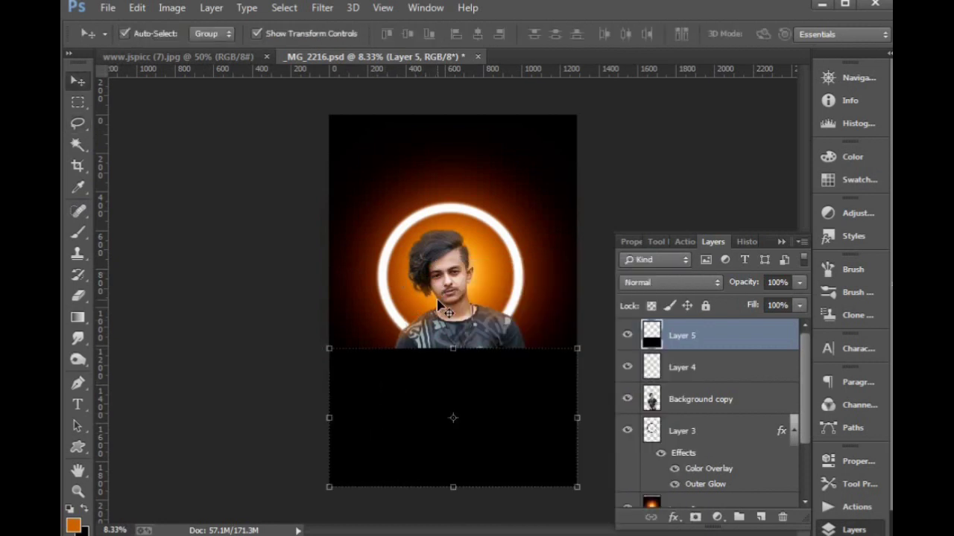
{"action": "key", "text": "w"}
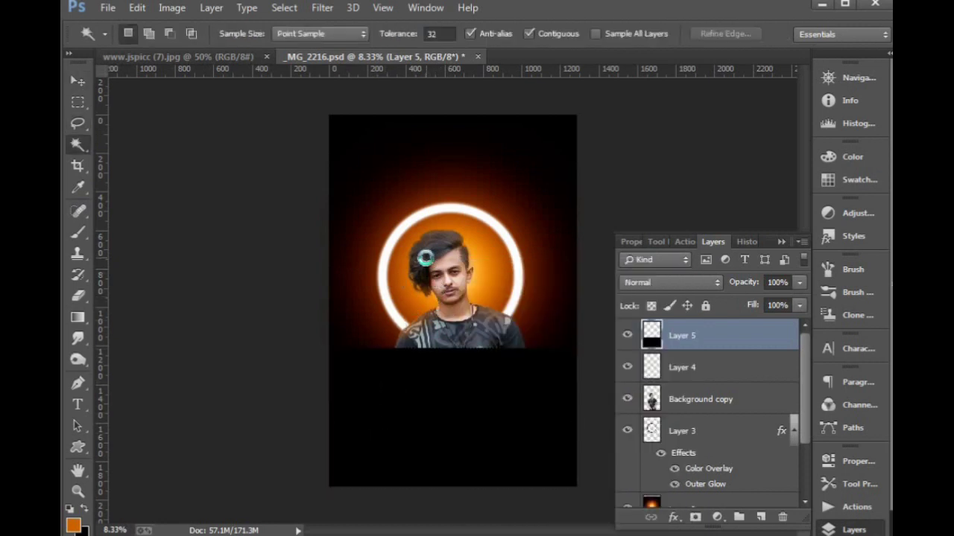
Step: Select the empty area above the black fill on Layer 5 with the Magic Wand and feather it by 200 pixels
{"action": "left_click", "coordinate": [425, 258]}
{"action": "left_click", "coordinate": [77, 123]}
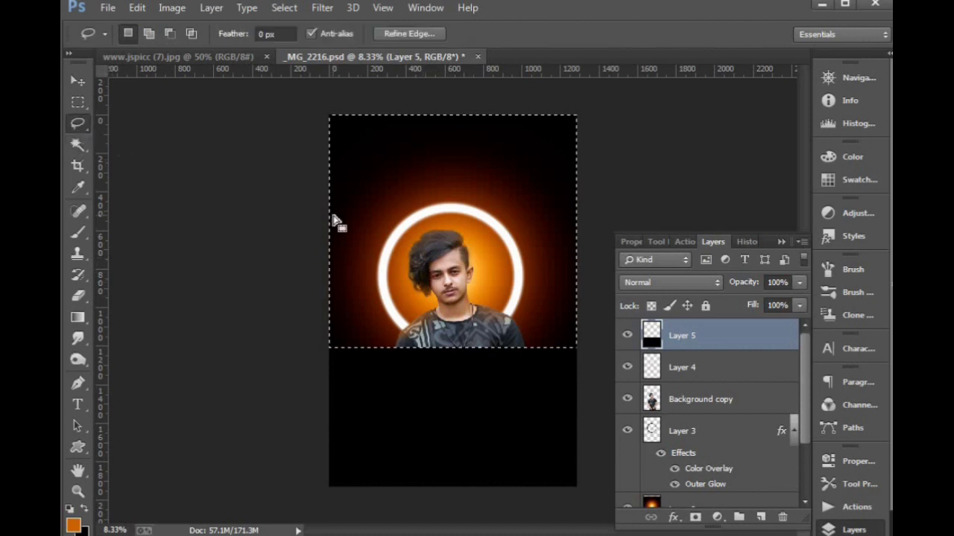
{"action": "right_click", "coordinate": [332, 218]}
{"action": "left_click", "coordinate": [380, 264]}
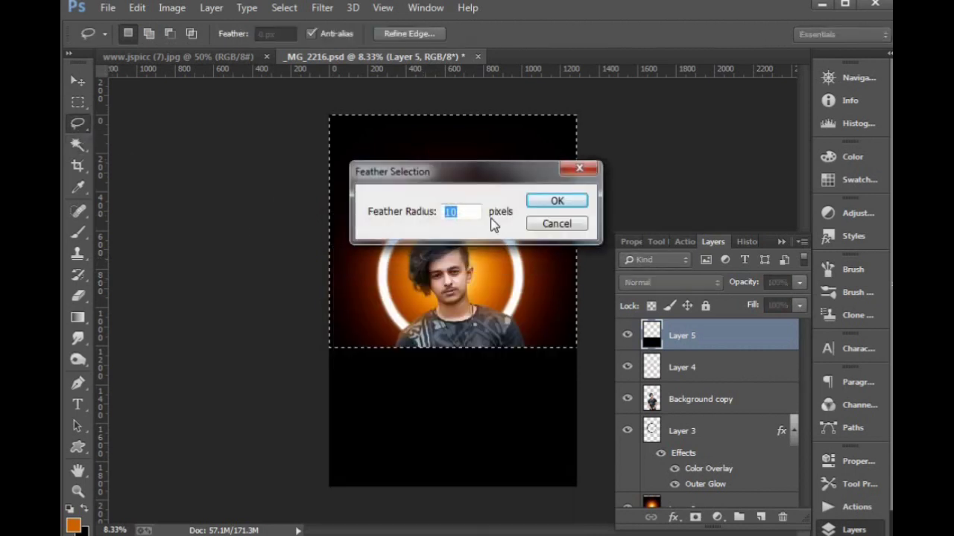
{"action": "type", "text": "200"}
{"action": "key", "text": "Return"}
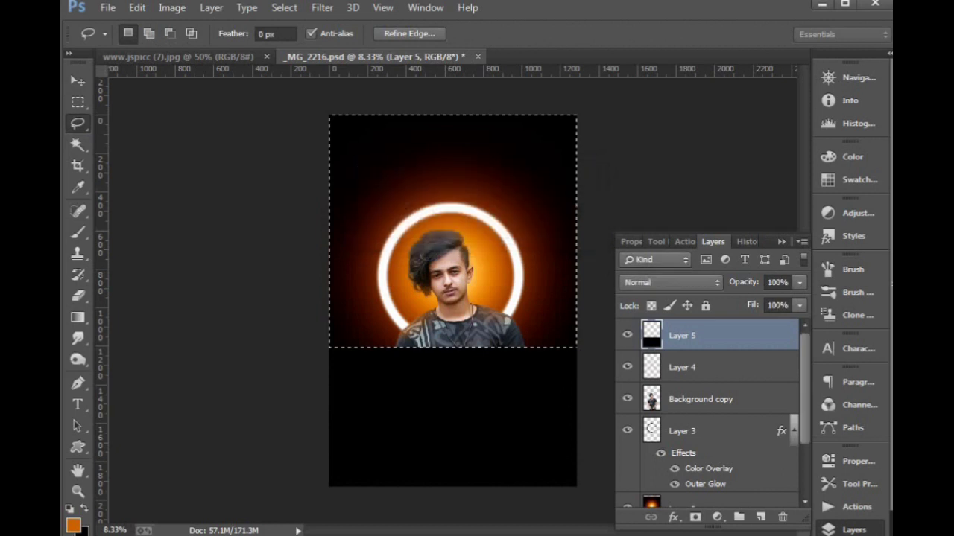
Step: Delete the feathered selection from Layer 5 four times to soften the black fill's upper edge, and clear the selection
{"action": "key", "text": "Delete"}
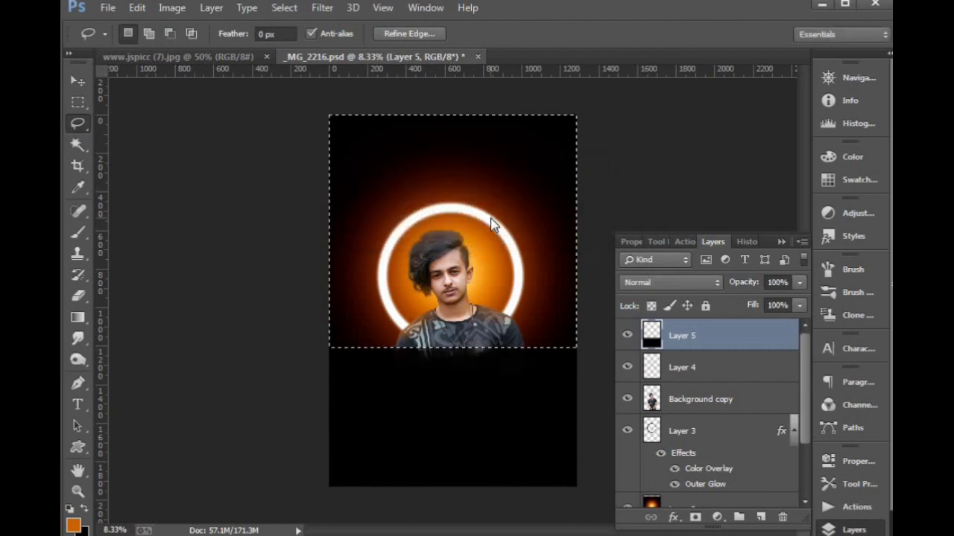
{"action": "key", "text": "Delete"}
{"action": "key", "text": "Delete"}
{"action": "key", "text": "Delete"}
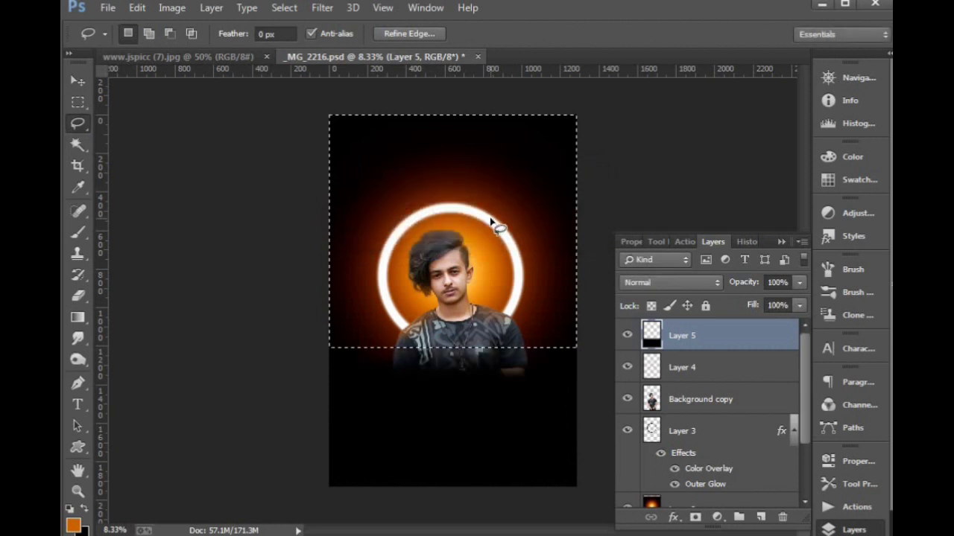
{"action": "key", "text": "ctrl+d"}
Step: Stretch Layer 5's black fade vertically to about 570% height and move it down so its upper edge crosses the subject's face
{"action": "key", "text": "v"}
{"action": "key", "text": "ctrl+minus"}
{"action": "key", "text": "ctrl+minus"}
{"action": "key", "text": "ctrl+minus"}
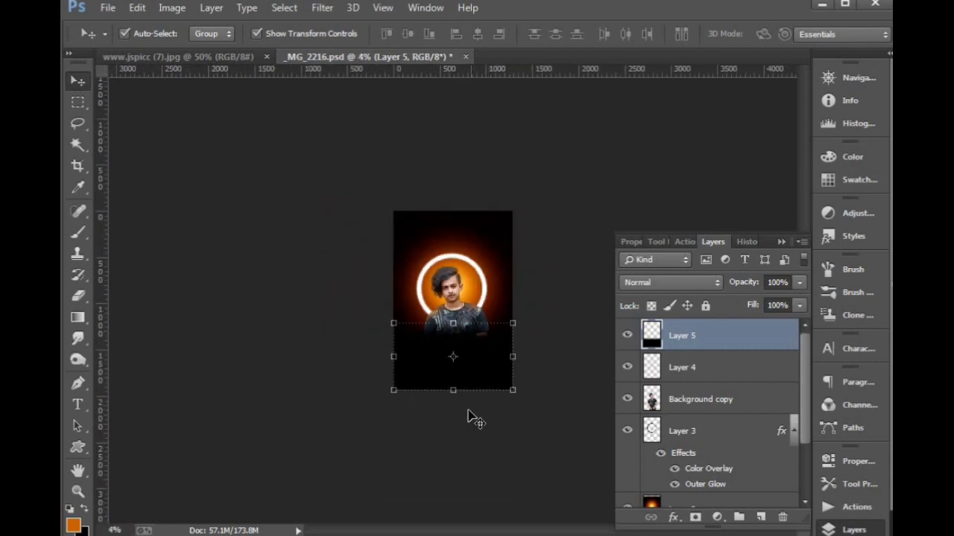
{"action": "left_click_drag", "start_coordinate": [472, 391], "coordinate": [473, 488]}
{"action": "left_click_drag", "start_coordinate": [485, 323], "coordinate": [484, 212]}
{"action": "left_click_drag", "start_coordinate": [482, 251], "coordinate": [479, 347]}
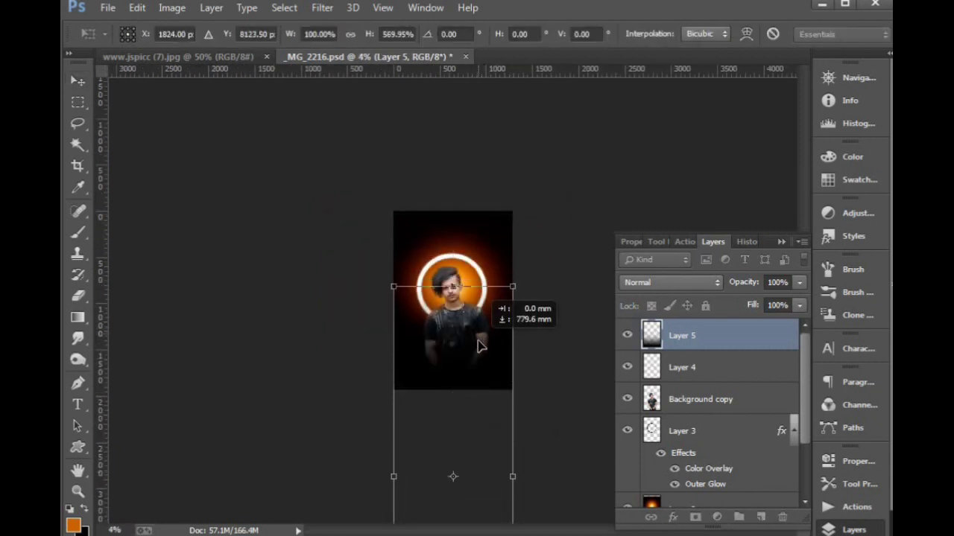
{"action": "key", "text": "Return"}
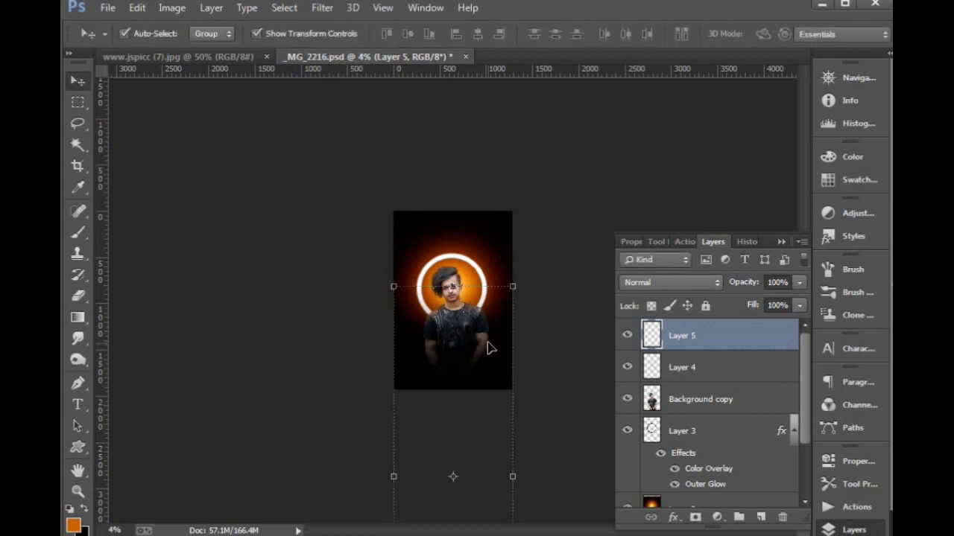
Step: Crop the image to the existing canvas bounds to trim the part of Layer 5 that extends below
{"action": "key", "text": "c"}
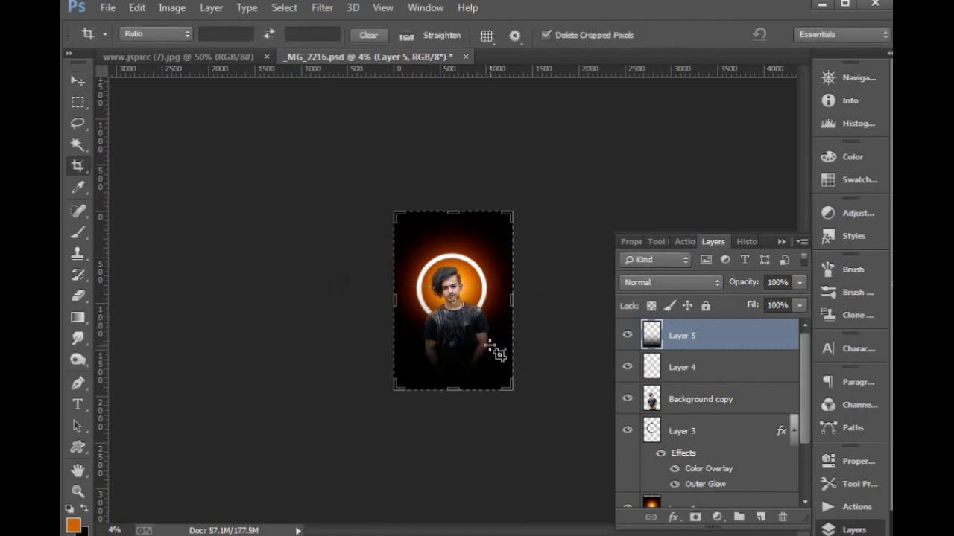
{"action": "key", "text": "Return"}
{"action": "key", "text": "ctrl+0"}
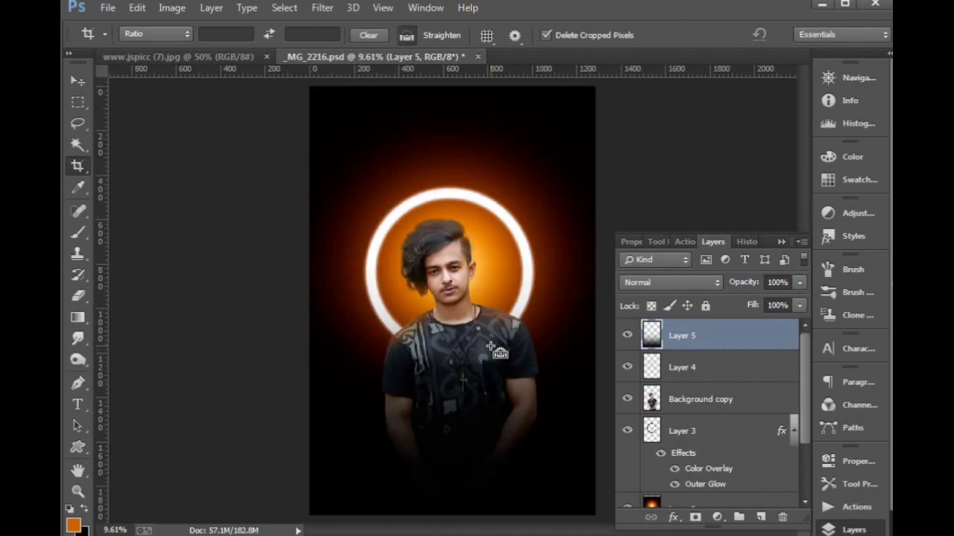
Step: Stretch Layer 5 vertically to about 136% height, extending it below the canvas and up to the top of the subject's hair
{"action": "key", "text": "ctrl+minus"}
{"action": "key", "text": "ctrl+minus"}
{"action": "key", "text": "v"}
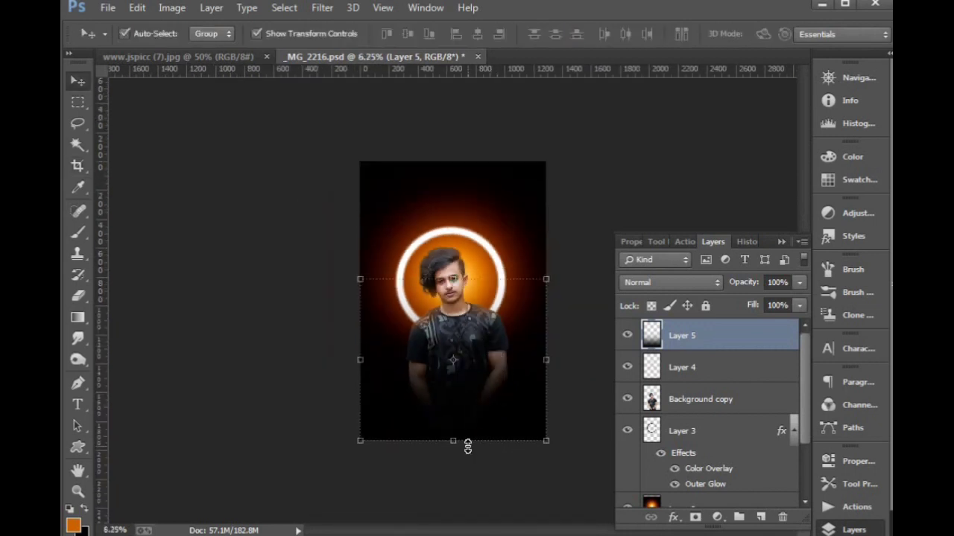
{"action": "left_click_drag", "start_coordinate": [468, 445], "coordinate": [468, 463]}
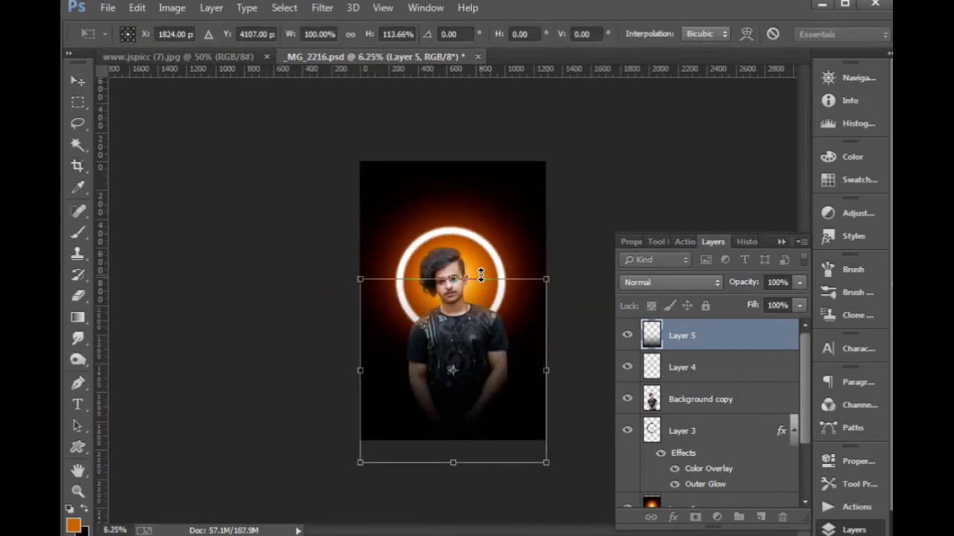
{"action": "left_click_drag", "start_coordinate": [481, 277], "coordinate": [483, 243]}
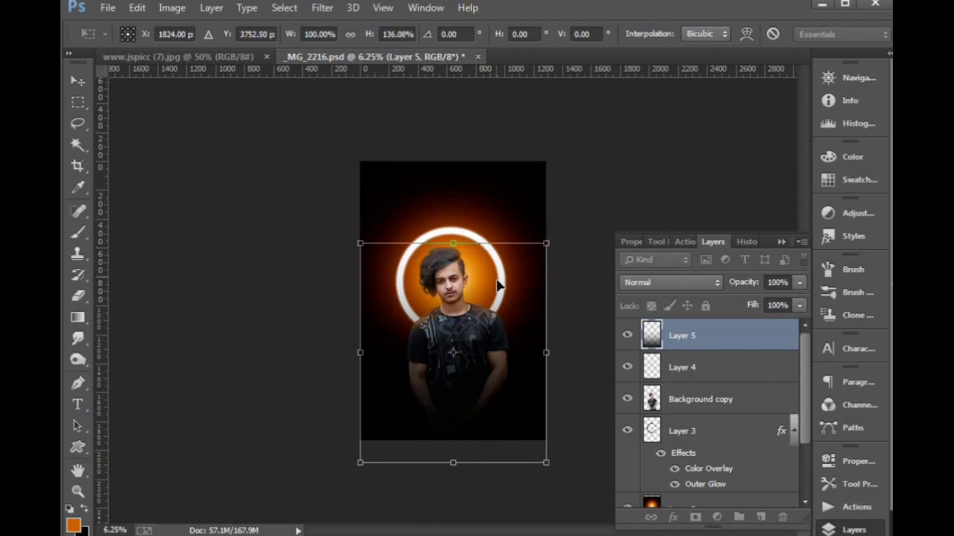
{"action": "key", "text": "Return"}
Step: Crop again at the canvas bounds to remove Layer 5's overflow beneath the image
{"action": "key", "text": "c"}
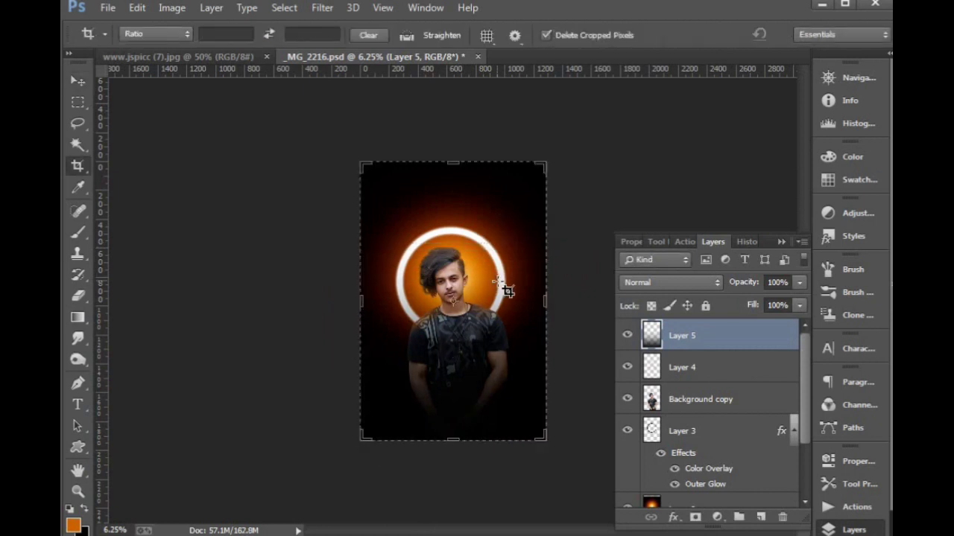
{"action": "key", "text": "Return"}
{"action": "key", "text": "ctrl+0"}
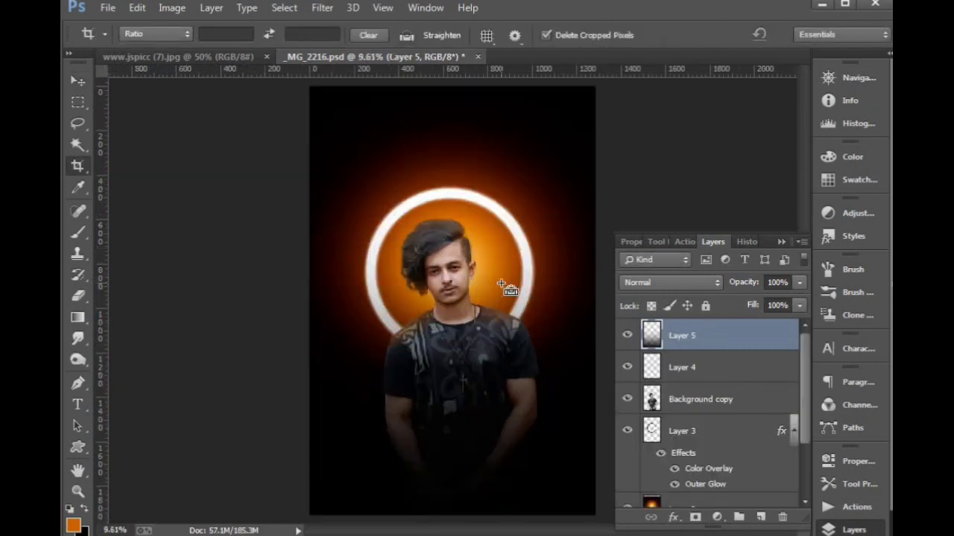
Step: Examine the black fade over the subject's shirt, arms and hands up close and in the full composition
{"action": "key", "text": "v"}
{"action": "left_click_drag", "start_coordinate": [317, 211], "coordinate": [553, 424]}
{"action": "left_click_drag", "start_coordinate": [501, 342], "coordinate": [462, 264]}
{"action": "key", "text": "ctrl+minus"}
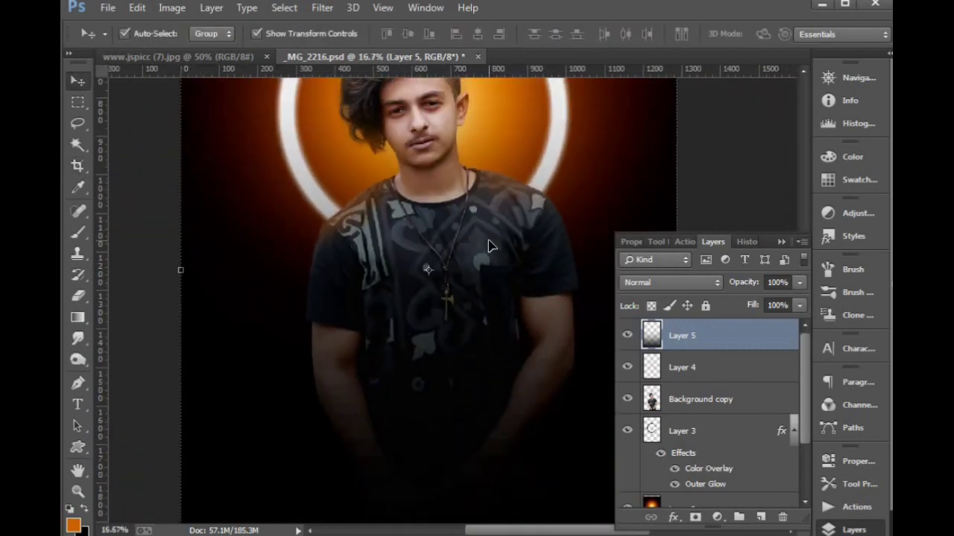
{"action": "key", "text": "ctrl+minus"}
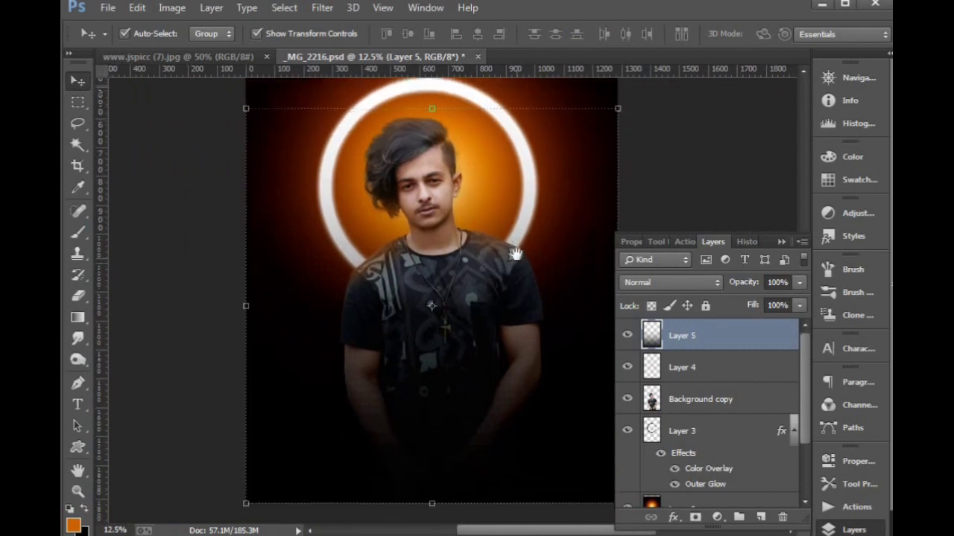
{"action": "left_click_drag", "start_coordinate": [273, 316], "coordinate": [588, 459]}
{"action": "left_click_drag", "start_coordinate": [458, 376], "coordinate": [458, 335]}
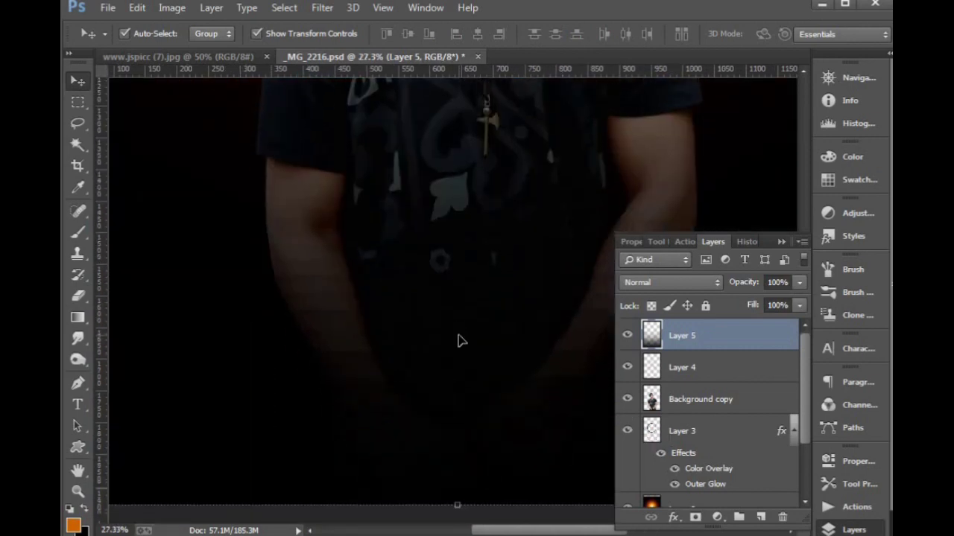
{"action": "key", "text": "ctrl+minus"}
{"action": "key", "text": "ctrl+minus"}
{"action": "key", "text": "ctrl+minus"}
{"action": "key", "text": "ctrl+minus"}
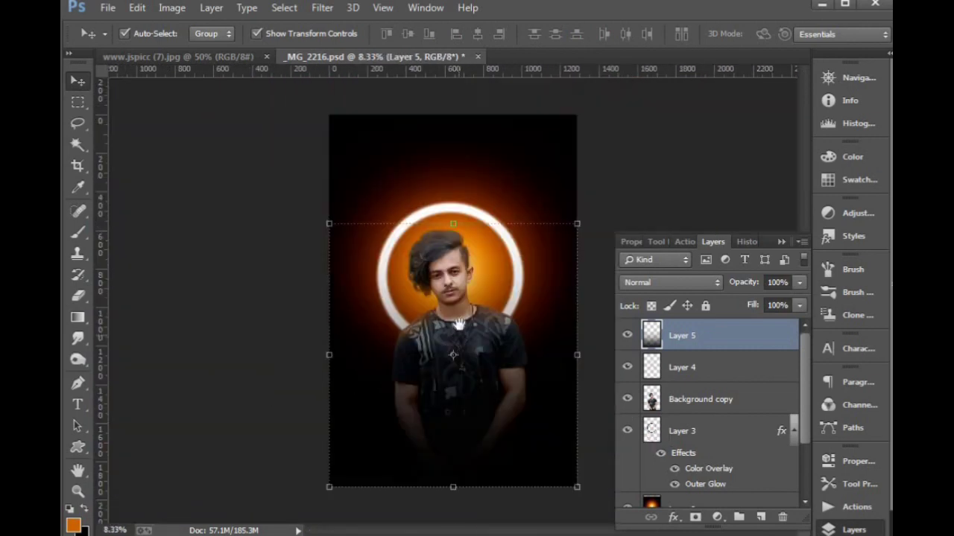
Step: Apply a Gaussian Blur with a 52.1-pixel radius to Layer 5
{"action": "left_click", "coordinate": [322, 8]}
{"action": "mouse_move", "coordinate": [352, 214]}
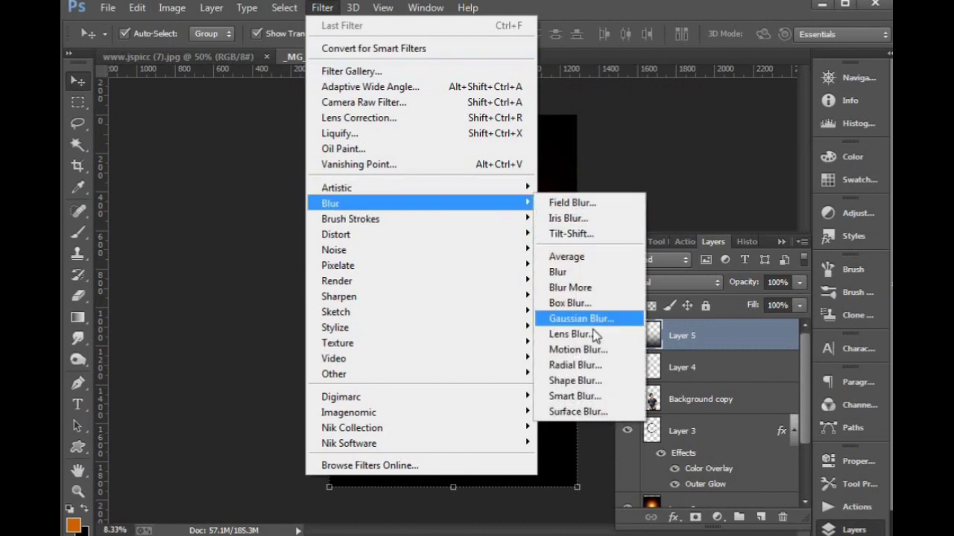
{"action": "left_click", "coordinate": [596, 320]}
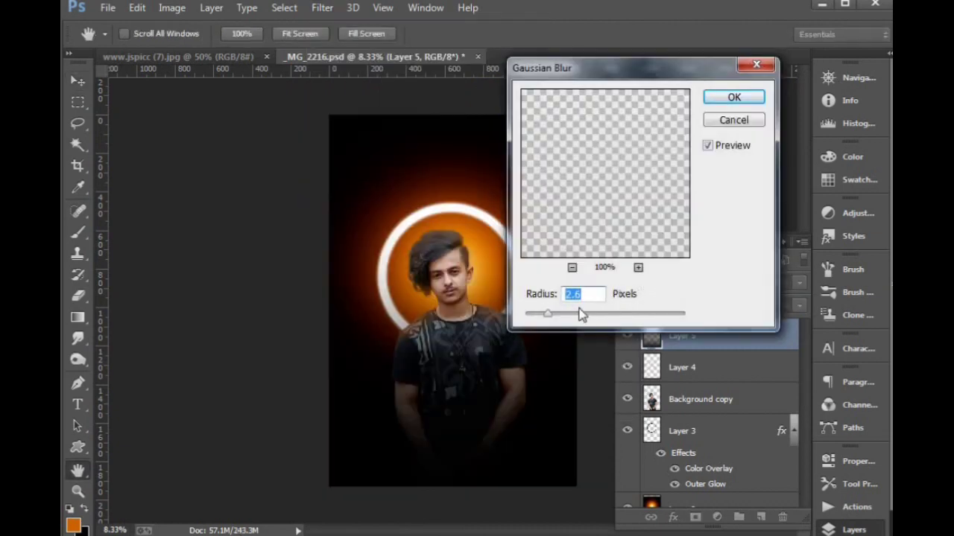
{"action": "left_click_drag", "start_coordinate": [581, 314], "coordinate": [615, 320]}
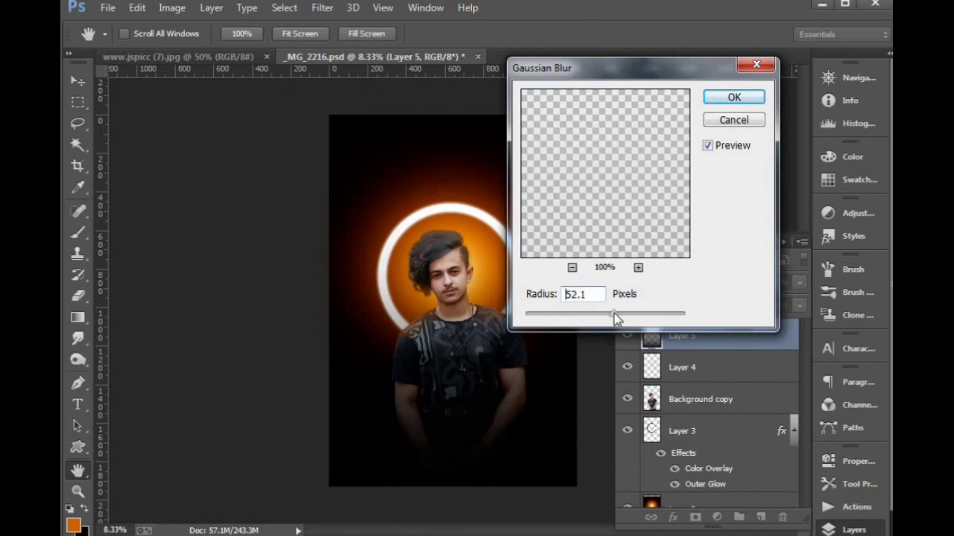
{"action": "left_click", "coordinate": [731, 100]}
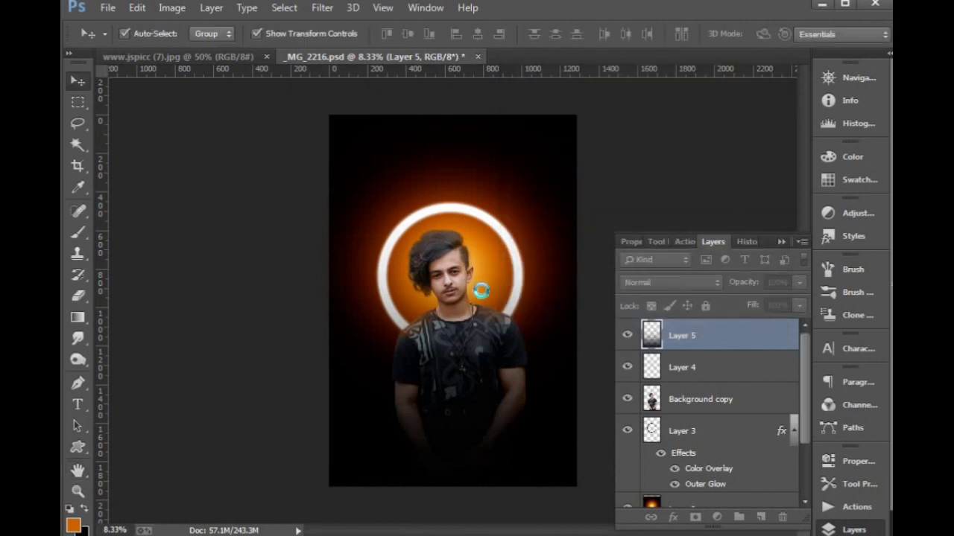
Step: Open Background copy in the Camera Raw Filter and set Exposure to +0.05, Shadows to -17 and Blacks to -50
{"action": "left_click", "coordinate": [686, 398]}
{"action": "left_click", "coordinate": [322, 8]}
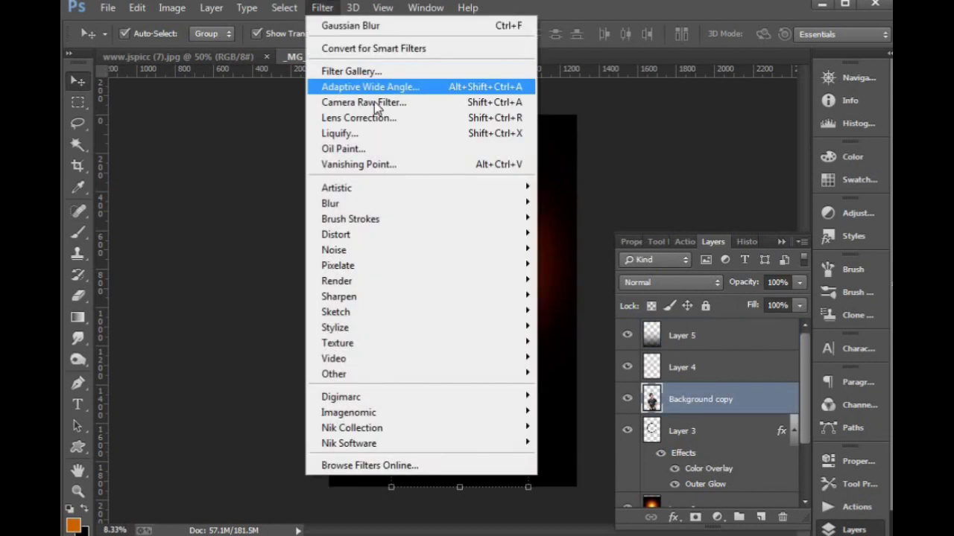
{"action": "left_click", "coordinate": [371, 103]}
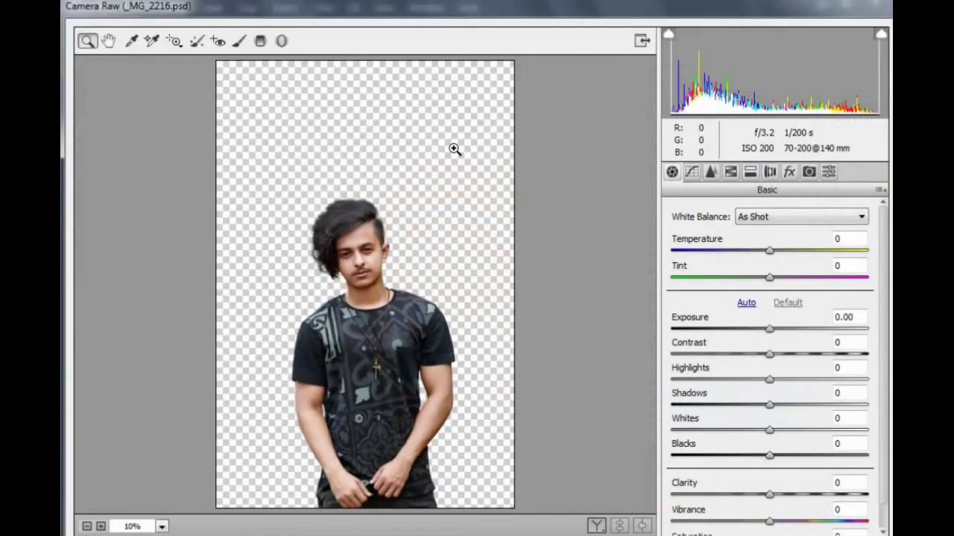
{"action": "left_click", "coordinate": [770, 328]}
{"action": "key", "text": "Up"}
{"action": "key", "text": "Up"}
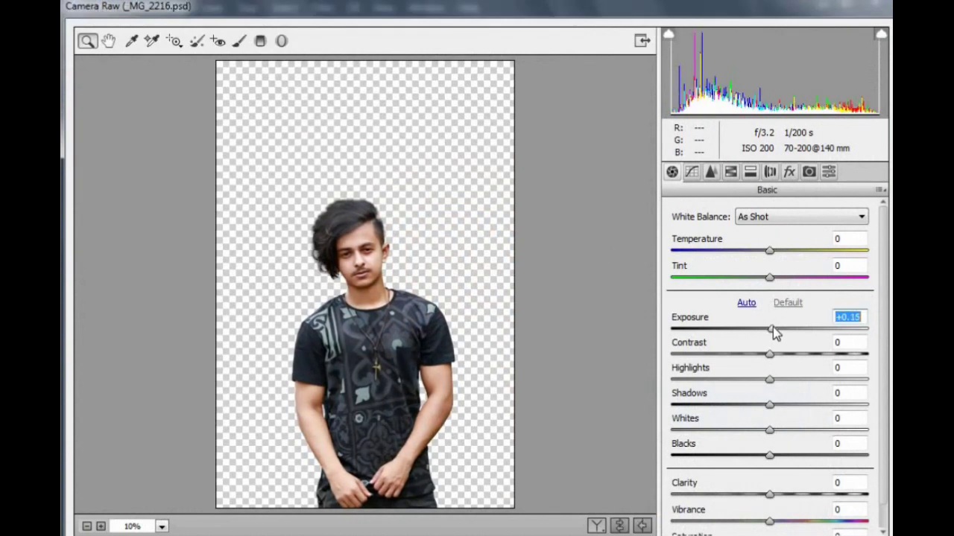
{"action": "key", "text": "Down"}
{"action": "left_click_drag", "start_coordinate": [767, 406], "coordinate": [754, 406]}
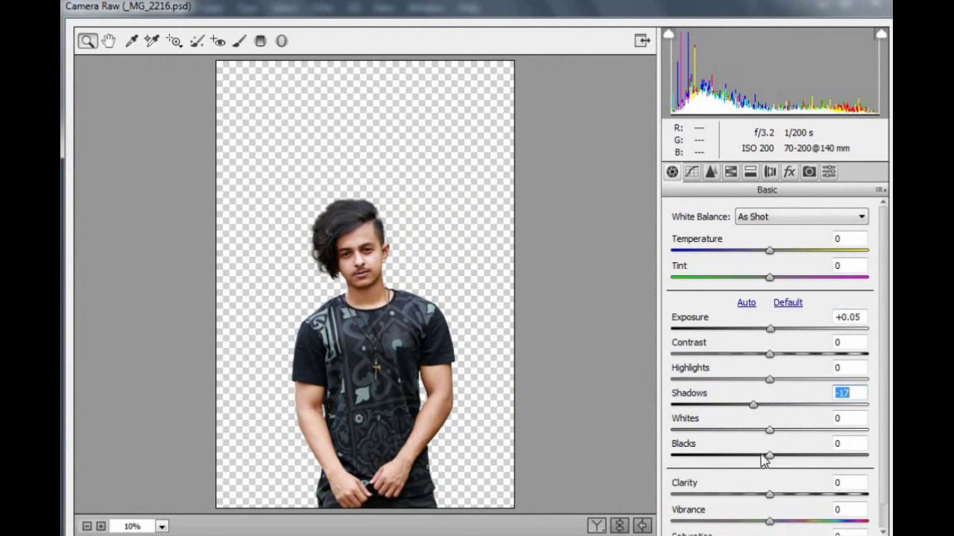
{"action": "left_click_drag", "start_coordinate": [762, 456], "coordinate": [735, 458]}
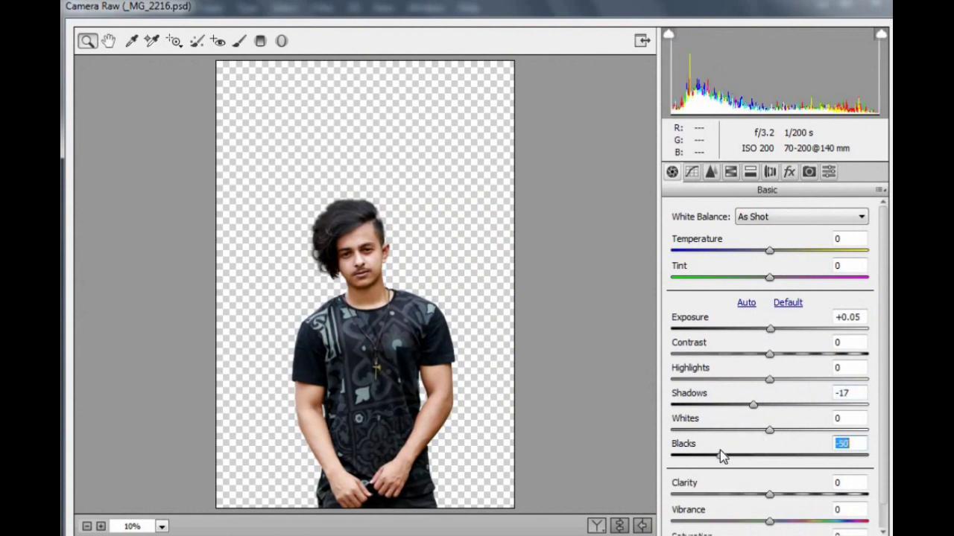
Step: Set the Oranges luminance to +39 and the Blues hue to -100 in the HSL adjustments
{"action": "left_click", "coordinate": [730, 173]}
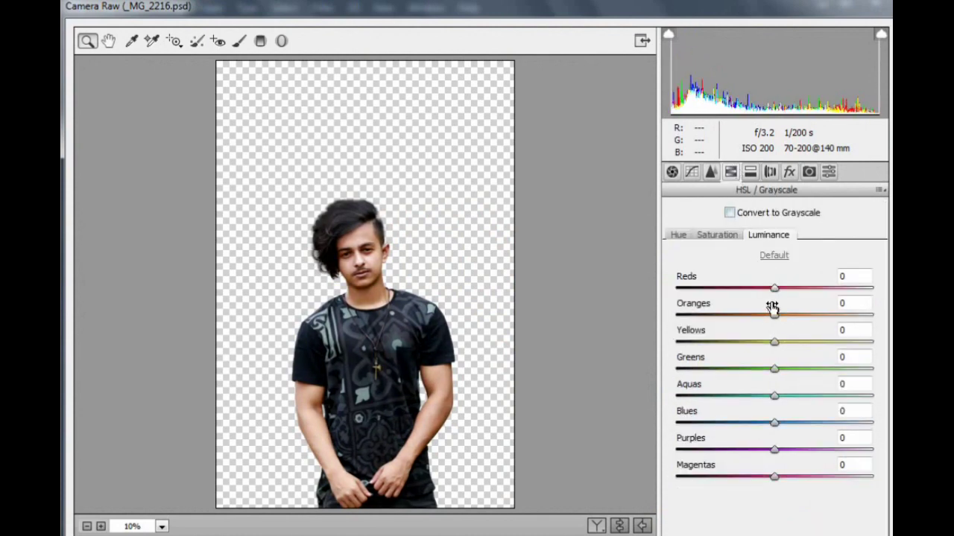
{"action": "left_click_drag", "start_coordinate": [775, 314], "coordinate": [810, 316]}
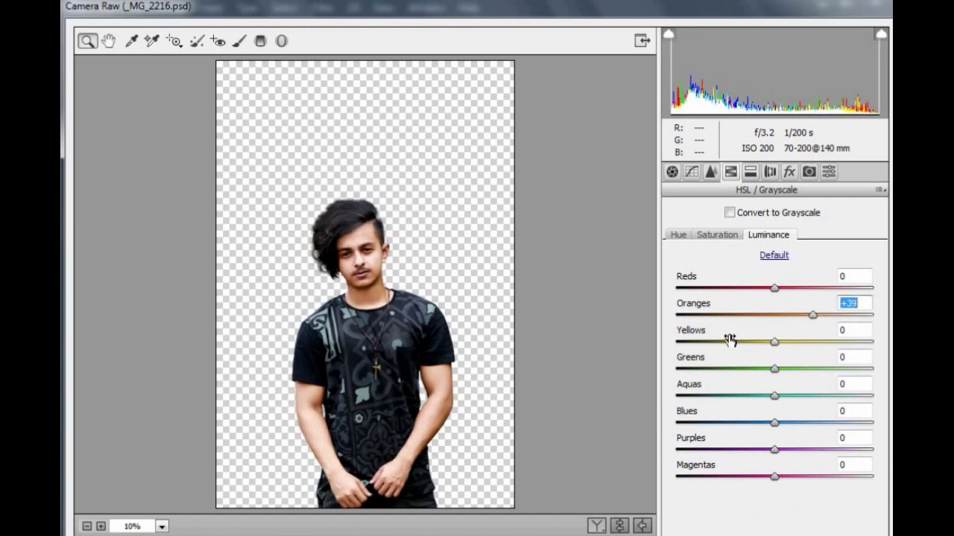
{"action": "left_click", "coordinate": [678, 234]}
{"action": "left_click_drag", "start_coordinate": [759, 430], "coordinate": [673, 419]}
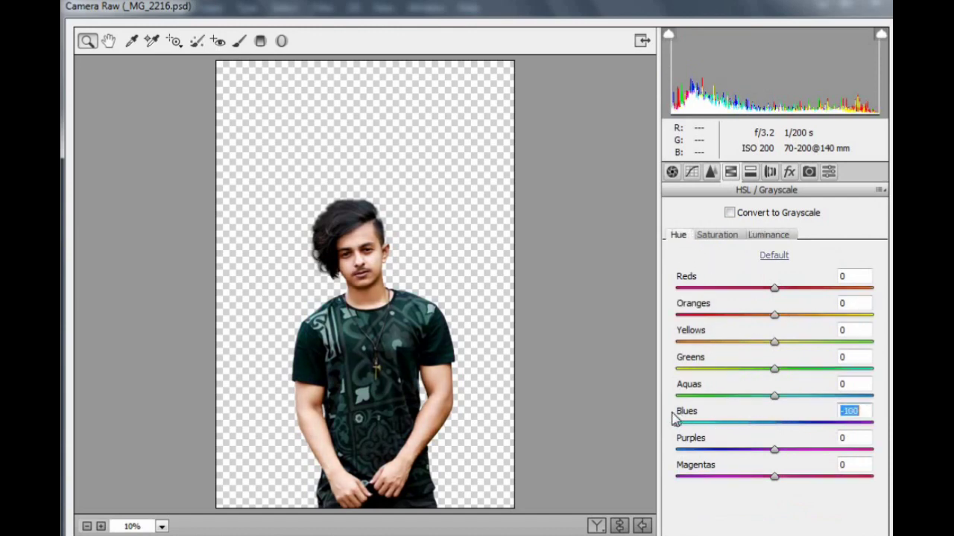
Step: Raise the Blues saturation slightly, set the Blues luminance to +20, and apply the Camera Raw adjustments to Background copy
{"action": "left_click", "coordinate": [736, 237]}
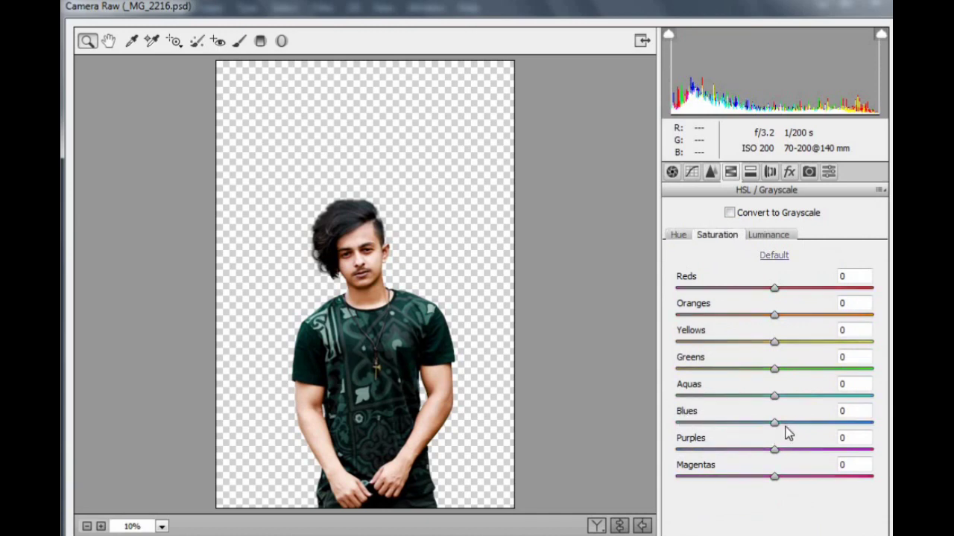
{"action": "mouse_move", "coordinate": [786, 429]}
{"action": "left_mouse_down"}
{"action": "mouse_move", "coordinate": [842, 421]}
{"action": "mouse_move", "coordinate": [798, 425]}
{"action": "left_mouse_up"}
{"action": "left_click", "coordinate": [768, 235]}
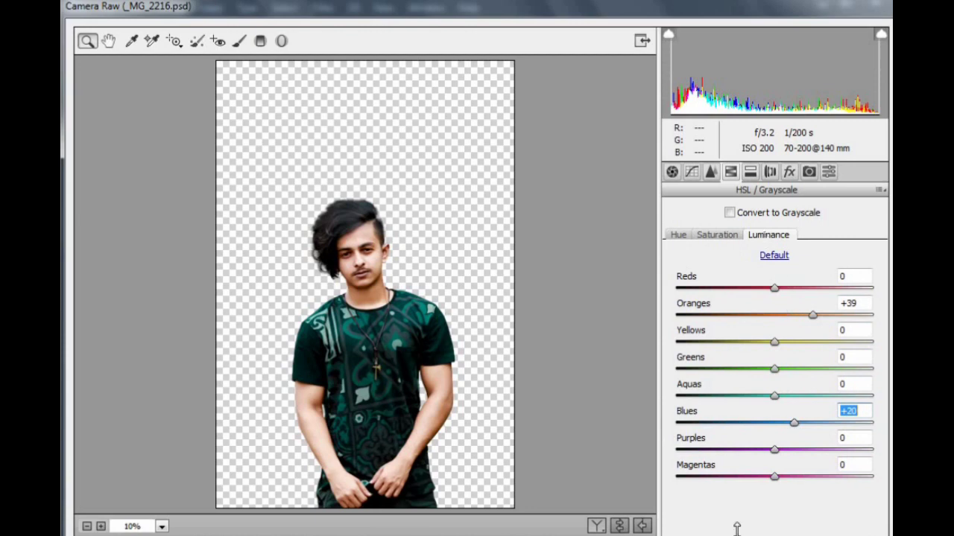
{"action": "left_click_drag", "start_coordinate": [737, 535], "coordinate": [753, 513]}
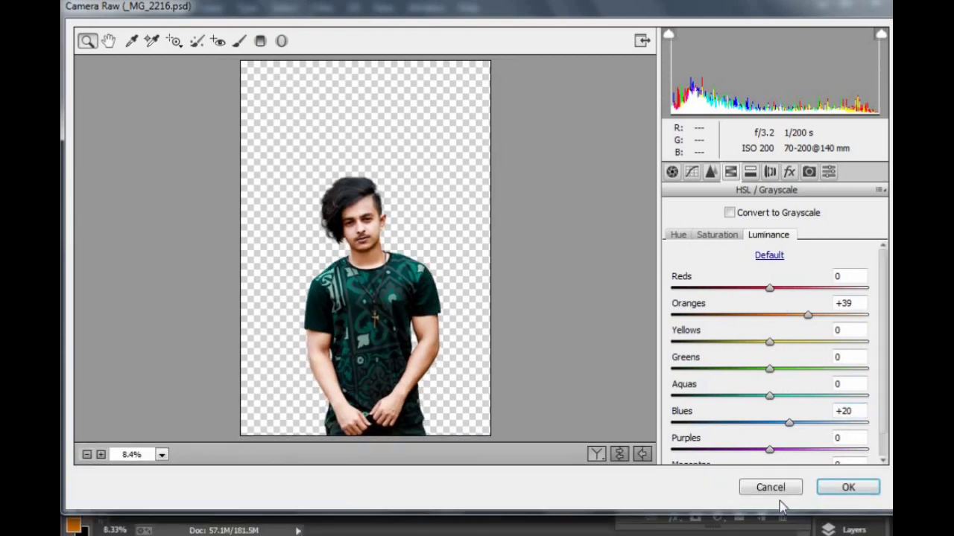
{"action": "left_click", "coordinate": [843, 488]}
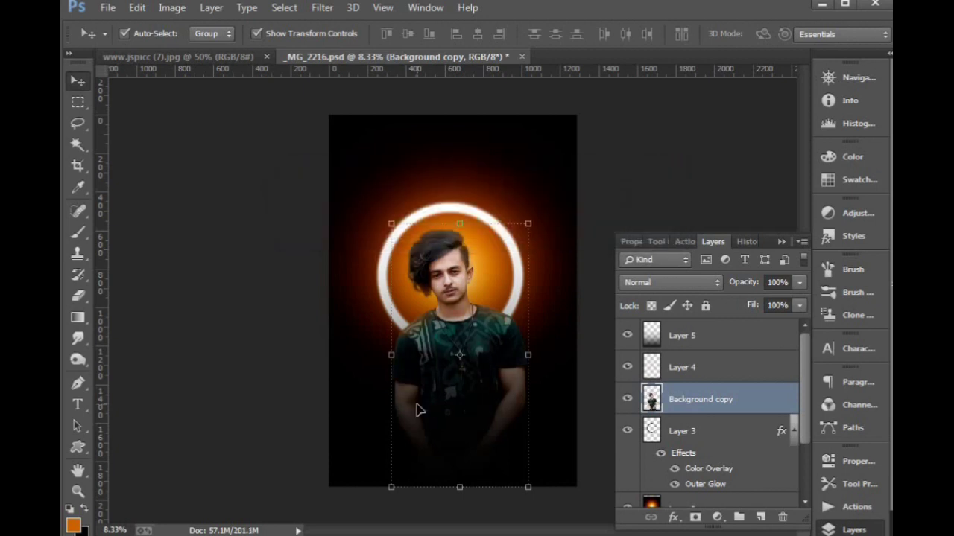
Step: Examine the graded face, neck and shirt up close, as well as the composition as a whole
{"action": "scroll", "coordinate": [426, 316], "scroll_direction": "up", "scroll_amount": 3}
{"action": "left_click_drag", "start_coordinate": [495, 411], "coordinate": [470, 401]}
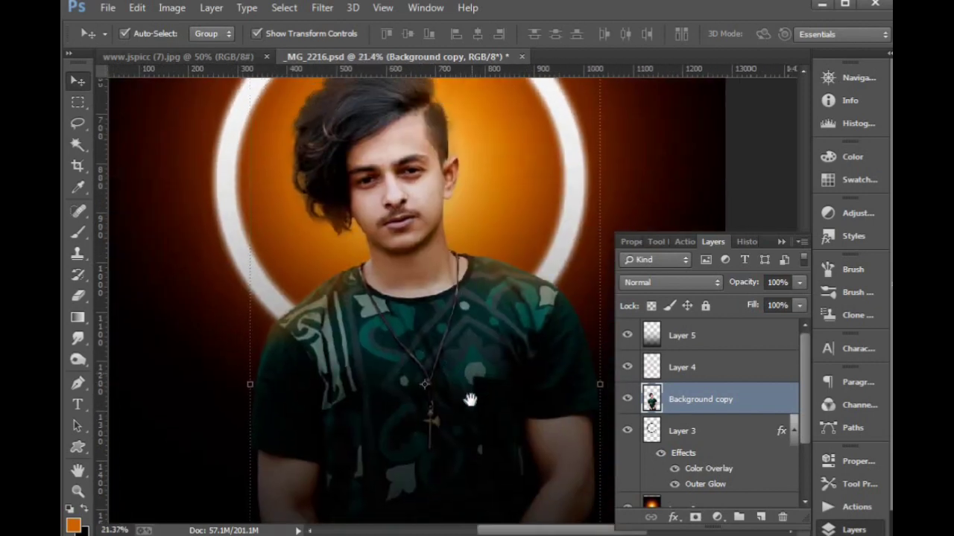
{"action": "scroll", "coordinate": [449, 310], "scroll_direction": "up", "scroll_amount": 2}
{"action": "left_click_drag", "start_coordinate": [450, 311], "coordinate": [404, 318]}
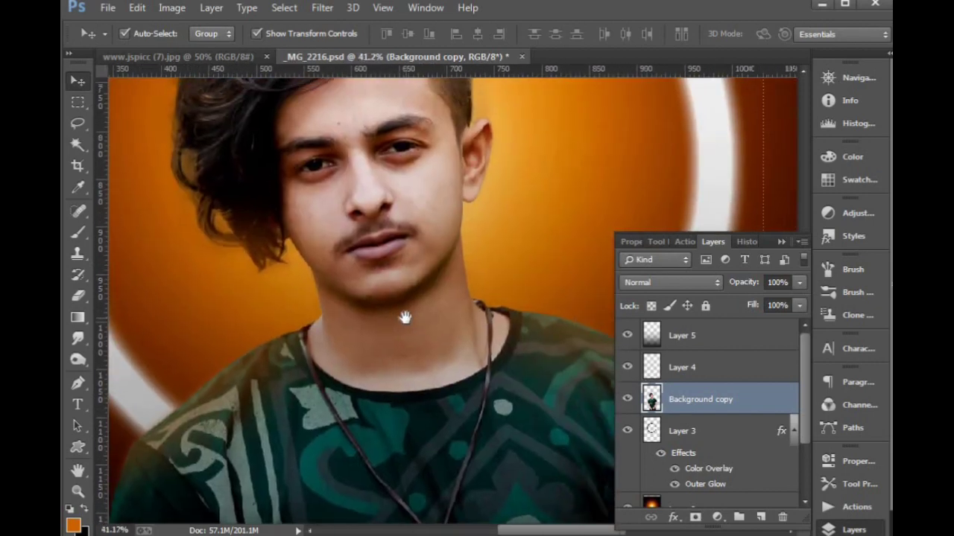
{"action": "scroll", "coordinate": [405, 322], "scroll_direction": "down", "scroll_amount": 4}
{"action": "scroll", "coordinate": [405, 322], "scroll_direction": "up", "scroll_amount": 3}
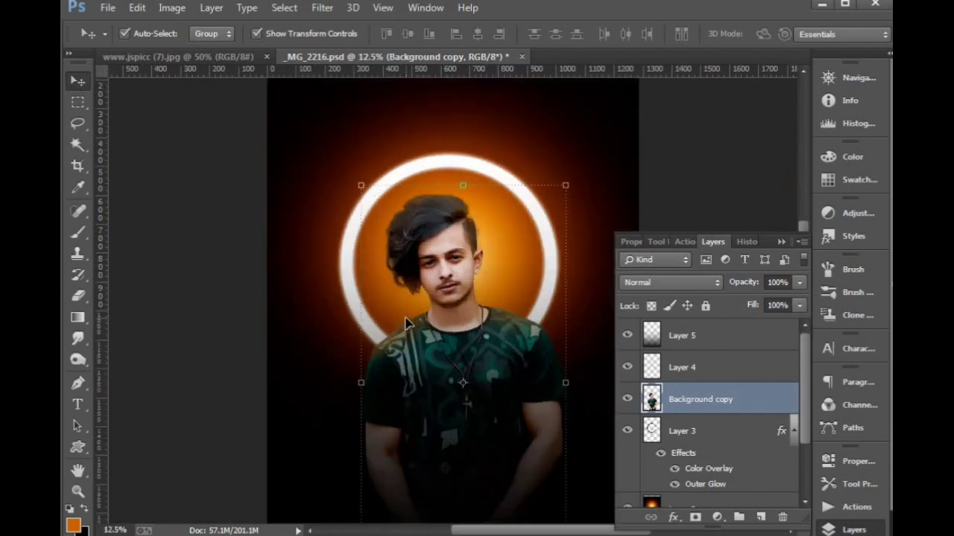
{"action": "scroll", "coordinate": [405, 323], "scroll_direction": "down", "scroll_amount": 1}
{"action": "scroll", "coordinate": [406, 322], "scroll_direction": "down", "scroll_amount": 2}
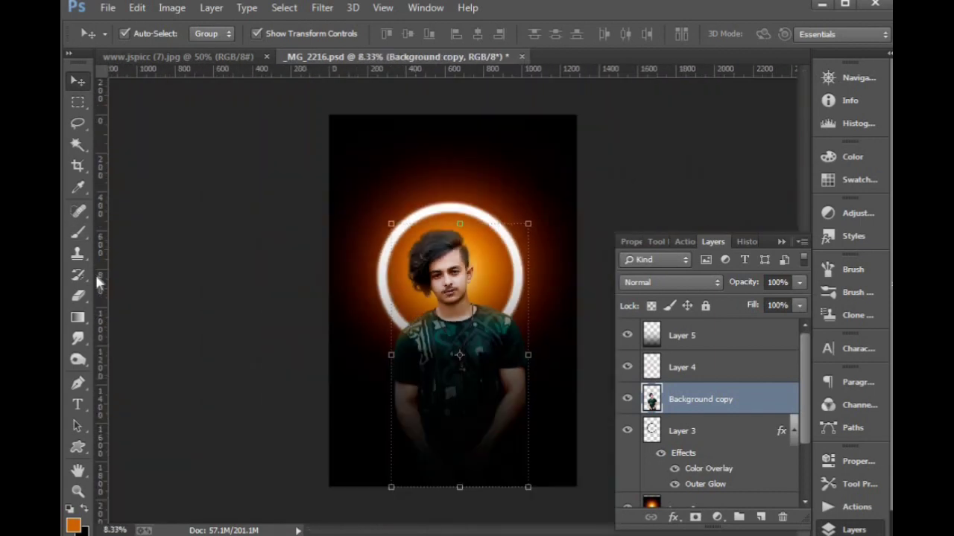
Step: Add the subject's name in capitals as orange Century Gothic text and enlarge it to about 449 pt across the lower torso
{"action": "left_click", "coordinate": [77, 404]}
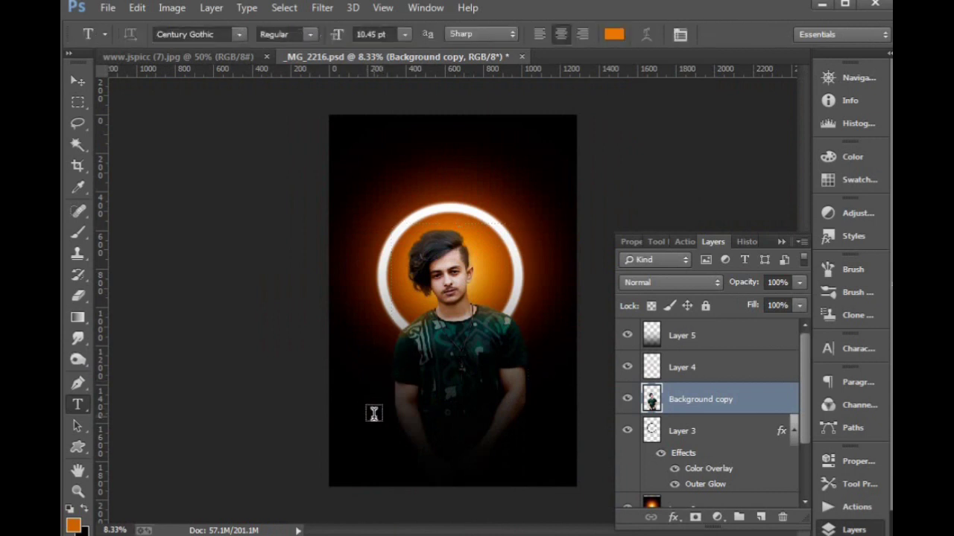
{"action": "left_click", "coordinate": [374, 413]}
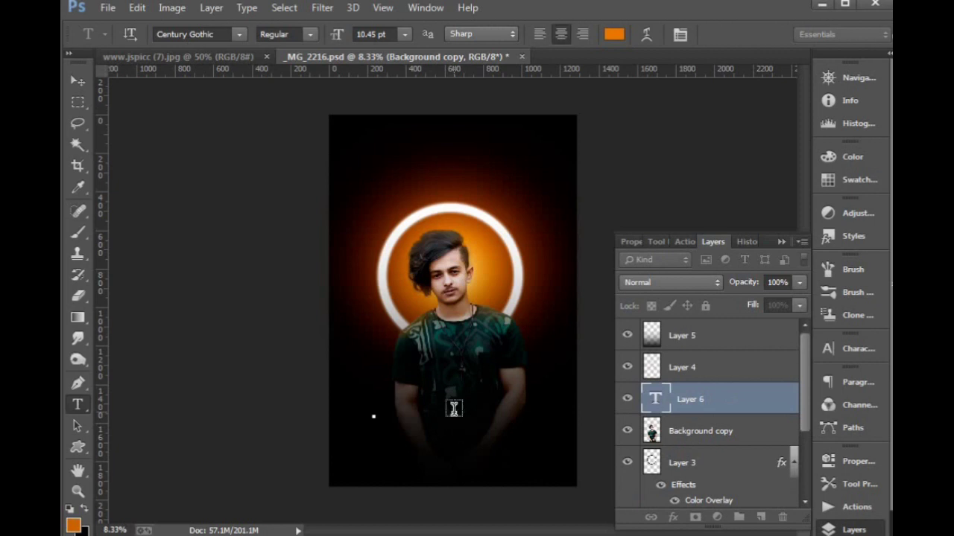
{"action": "key", "text": "ctrl+Return"}
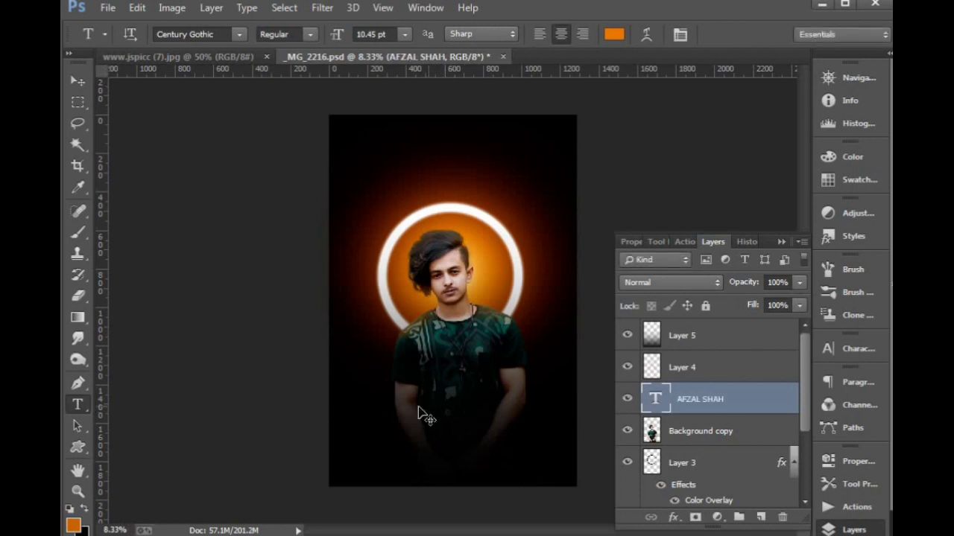
{"action": "key", "text": "v"}
{"action": "key", "text": "ctrl+t"}
{"action": "left_click_drag", "start_coordinate": [373, 413], "coordinate": [547, 345]}
{"action": "key", "text": "Return"}
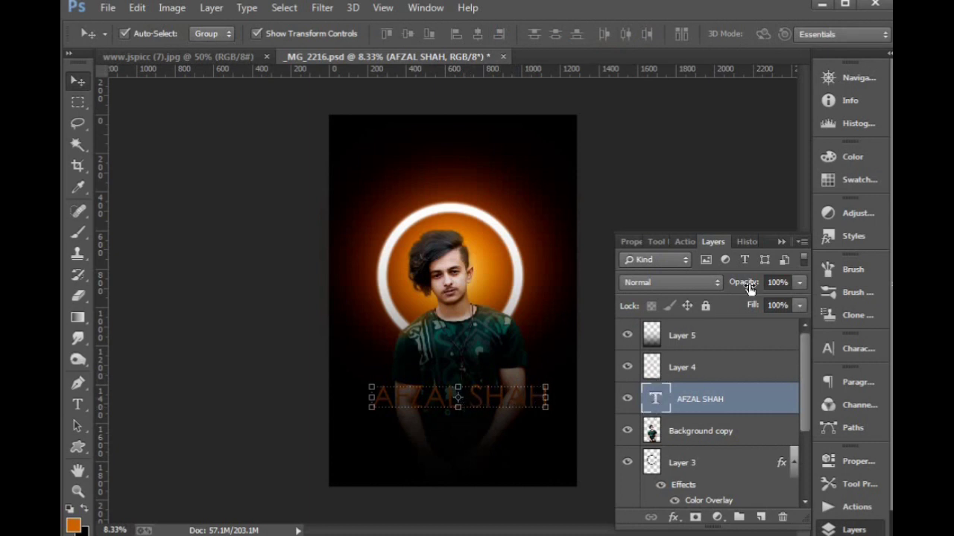
Step: Bring the name text layer to the top of the layer stack, above Layer 5
{"action": "left_click", "coordinate": [849, 349]}
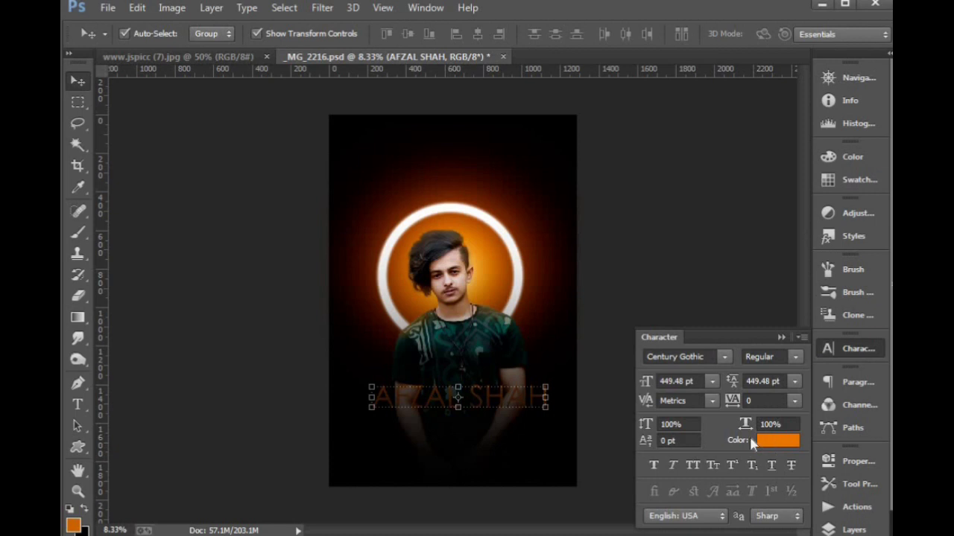
{"action": "left_click", "coordinate": [855, 506]}
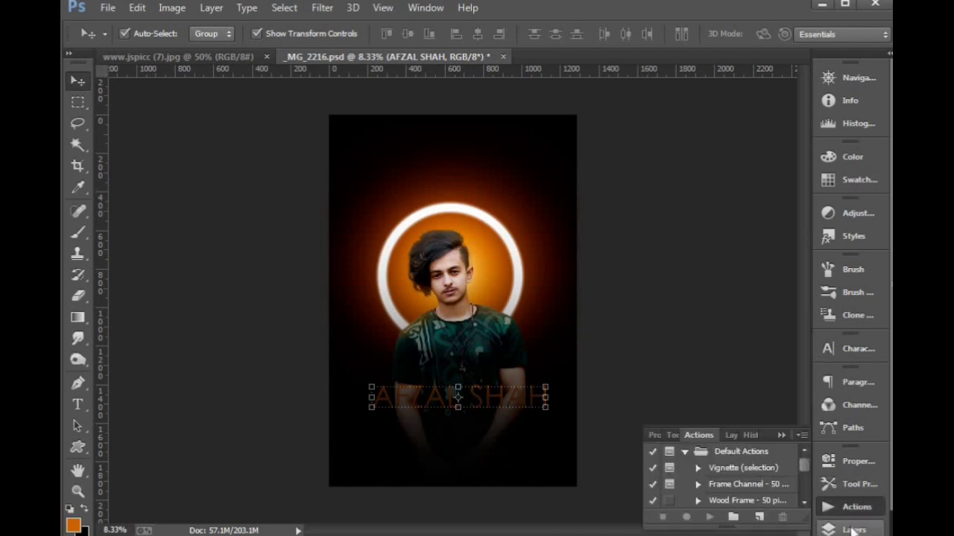
{"action": "left_click", "coordinate": [853, 529]}
{"action": "key", "text": "ctrl+shift+bracketright"}
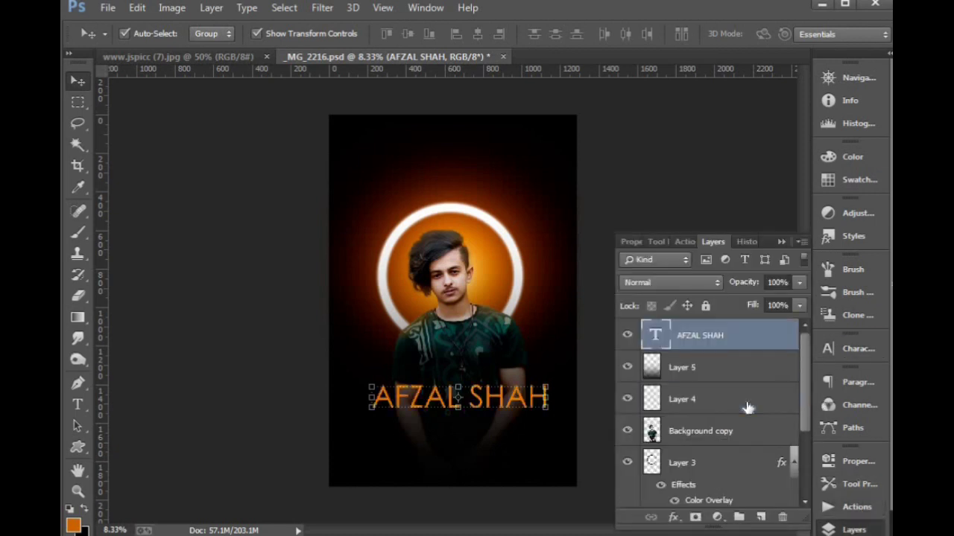
{"action": "scroll", "coordinate": [573, 392], "scroll_direction": "up", "scroll_amount": 1}
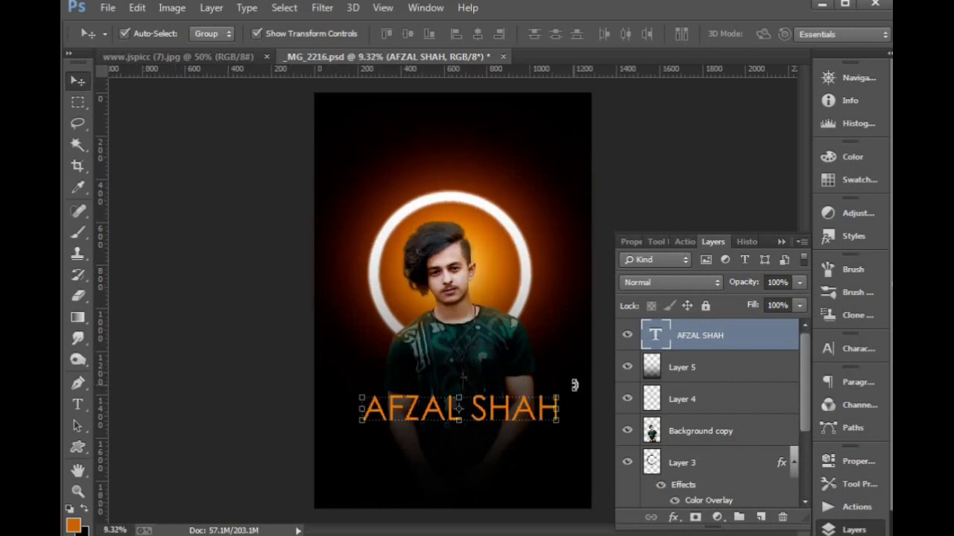
{"action": "key", "text": "ctrl+t"}
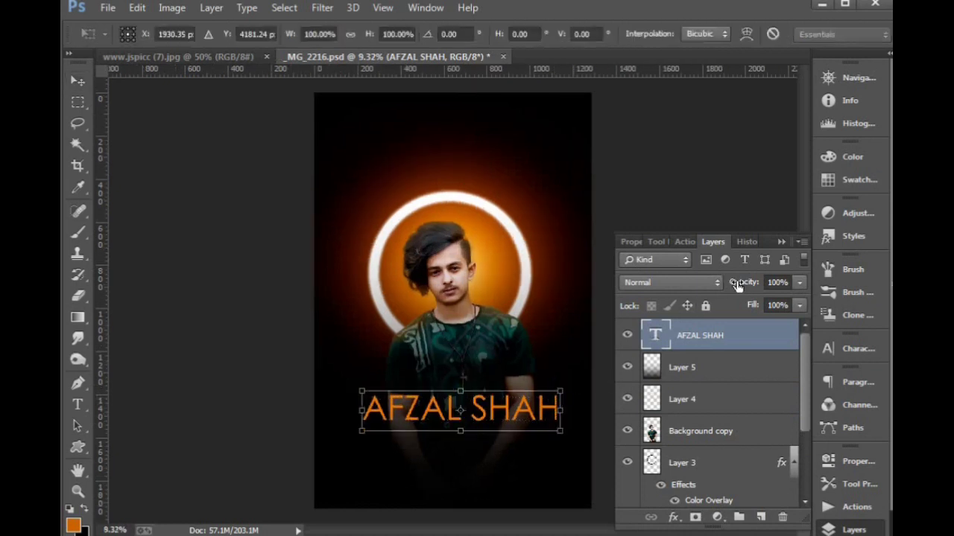
{"action": "key", "text": "Return"}
Step: Try the Bold Italic and Italic font styles on the name text and return it to Regular
{"action": "left_click", "coordinate": [843, 346]}
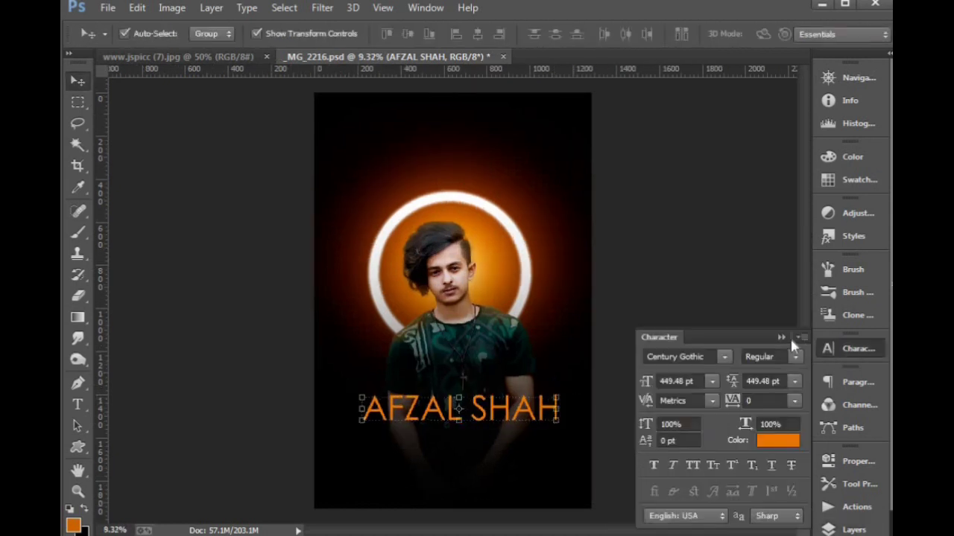
{"action": "left_click", "coordinate": [794, 357]}
{"action": "left_click", "coordinate": [779, 409]}
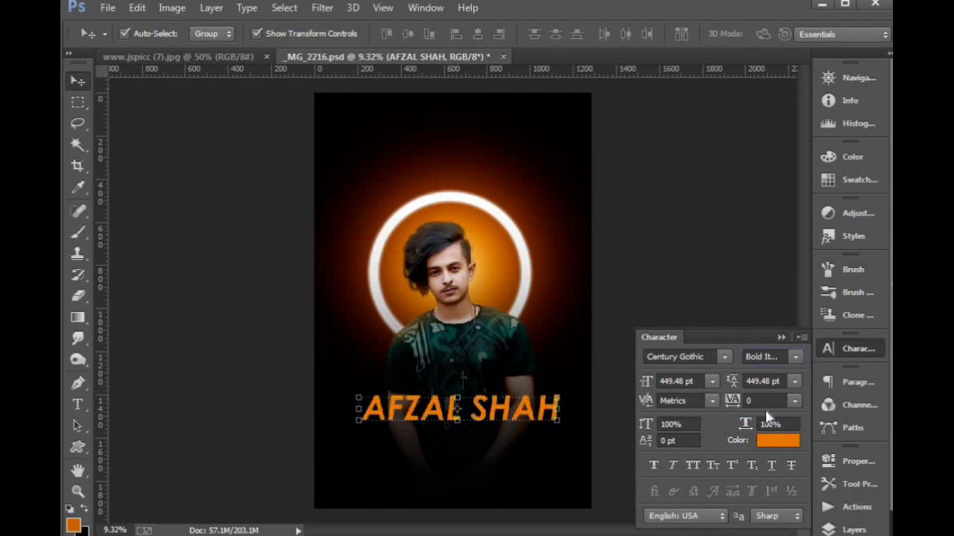
{"action": "left_click", "coordinate": [795, 357]}
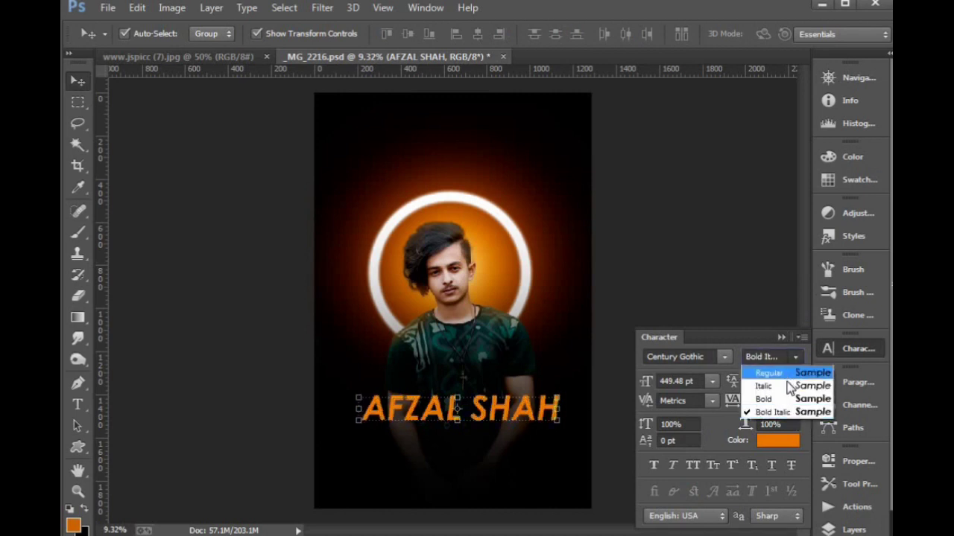
{"action": "left_click", "coordinate": [767, 384]}
{"action": "left_click", "coordinate": [795, 357]}
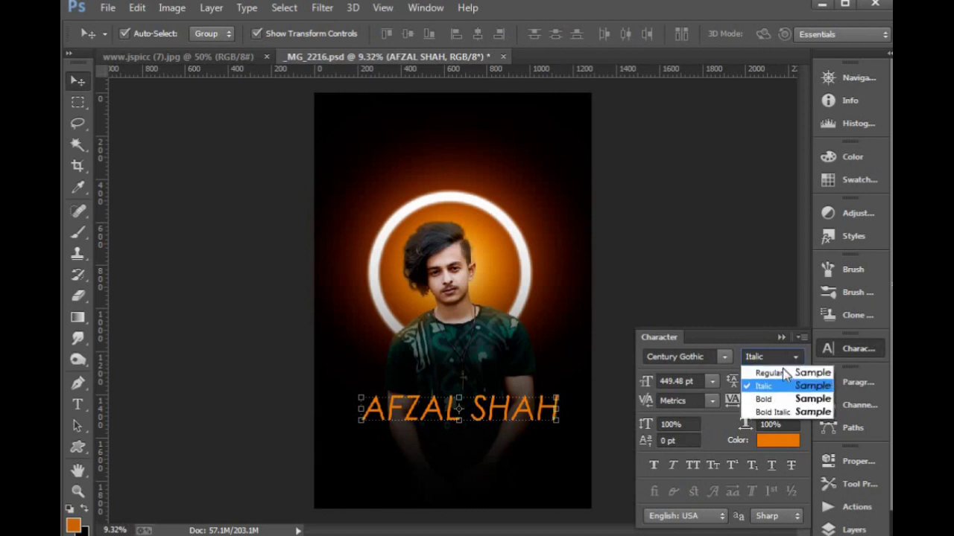
{"action": "left_click", "coordinate": [764, 373]}
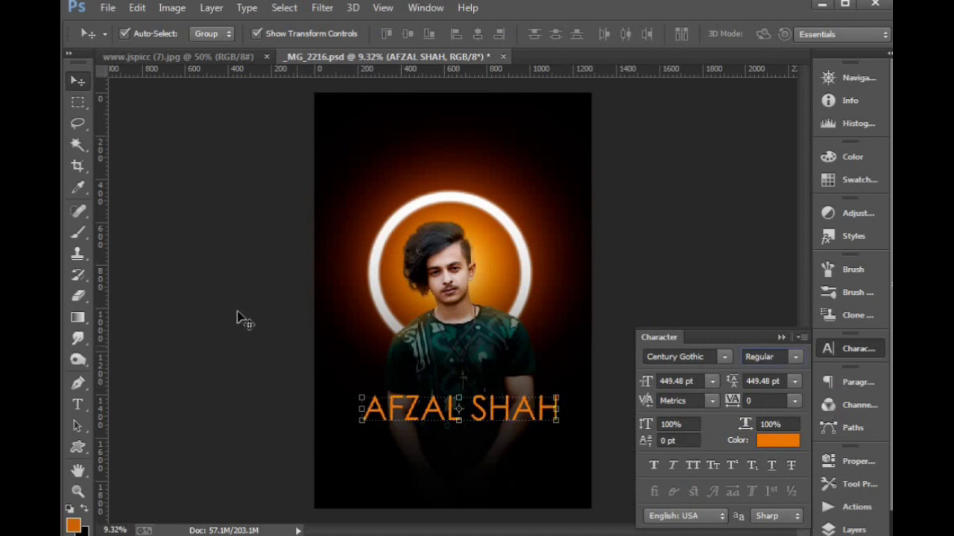
Step: Shrink the name text to about 301 pt and place it above the ring in the upper part of the canvas
{"action": "key", "text": "ctrl+space"}
{"action": "left_click_drag", "start_coordinate": [316, 315], "coordinate": [624, 473]}
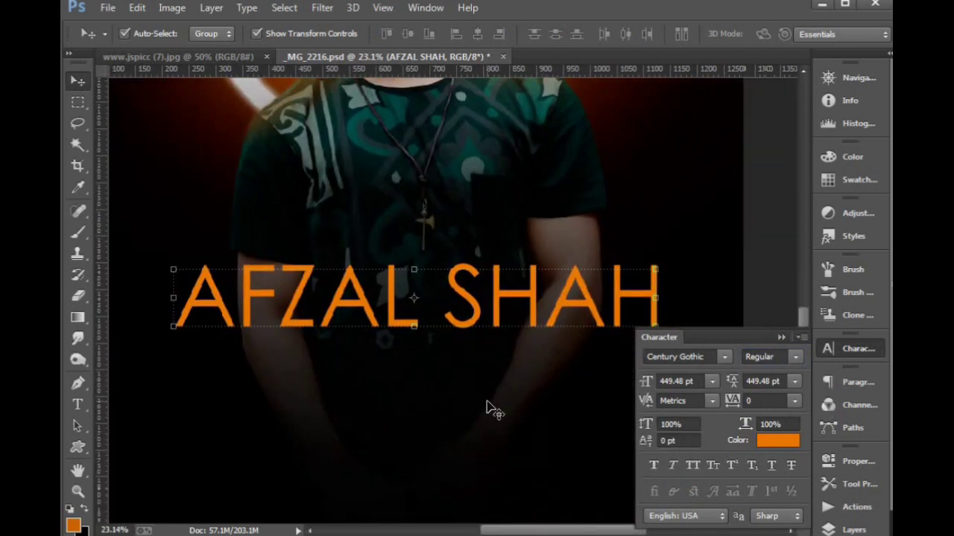
{"action": "key", "text": "ctrl+0"}
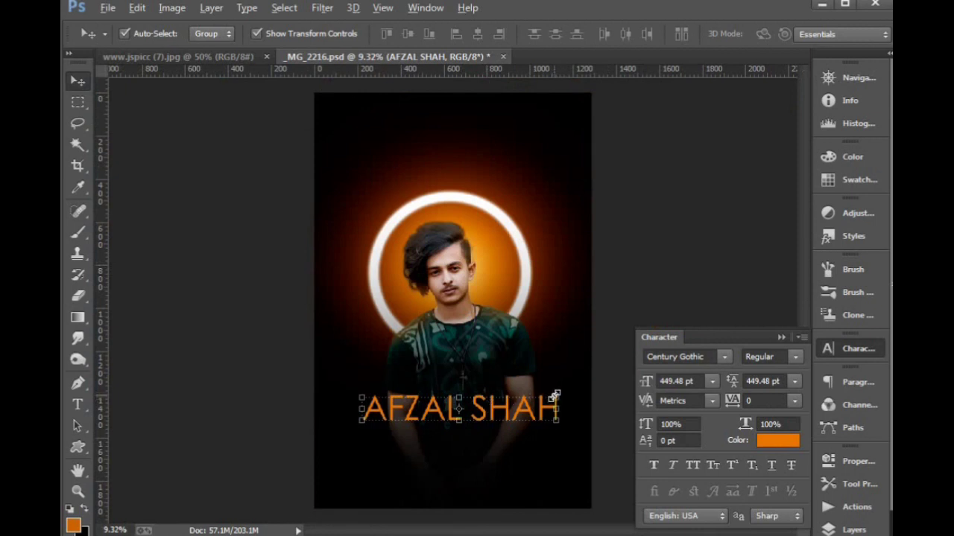
{"action": "left_click_drag", "start_coordinate": [557, 397], "coordinate": [526, 87]}
{"action": "key", "text": "Return"}
{"action": "key", "text": "ctrl+t"}
{"action": "left_click_drag", "start_coordinate": [572, 111], "coordinate": [530, 122]}
{"action": "key", "text": "Return"}
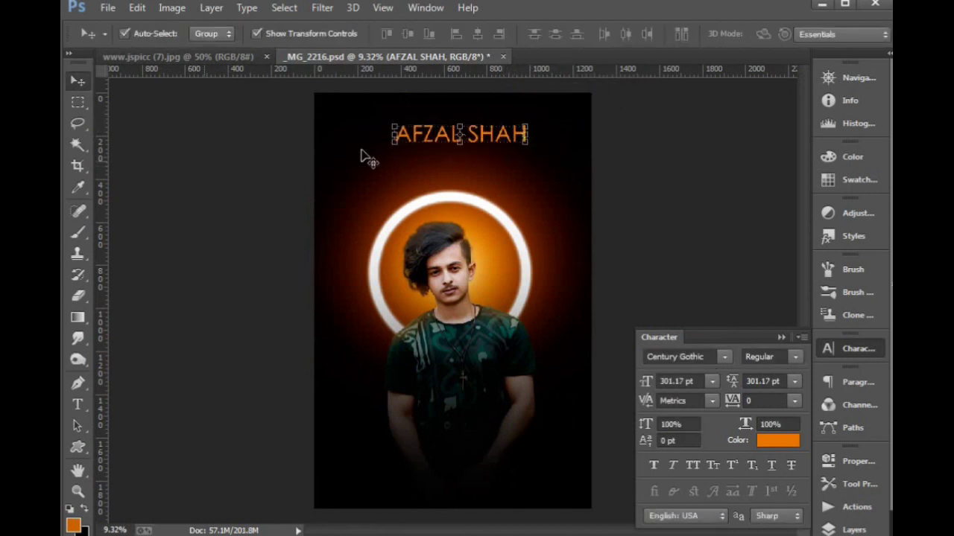
Step: Select all of the name text for editing and set its leading to 302.17 pt
{"action": "key", "text": "t"}
{"action": "triple_click", "coordinate": [412, 134]}
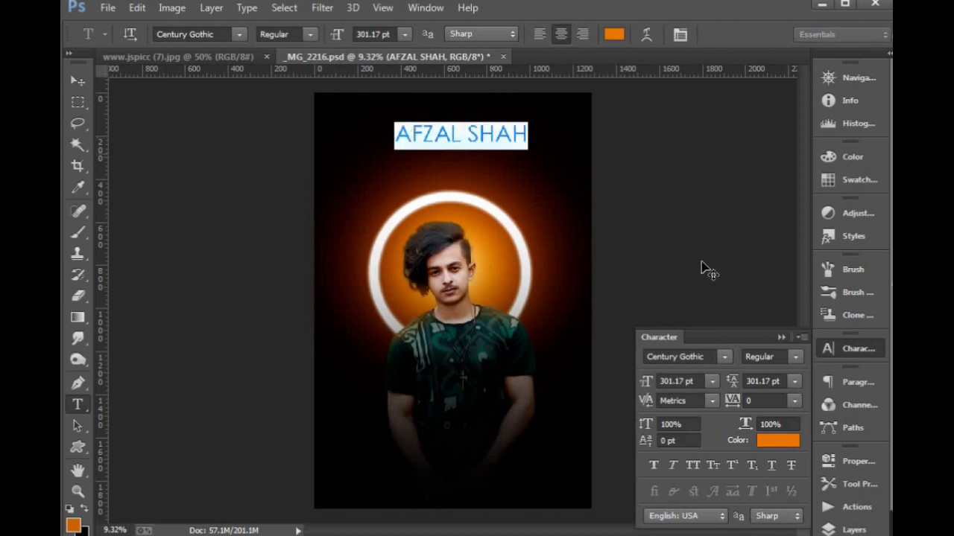
{"action": "left_click", "coordinate": [773, 381]}
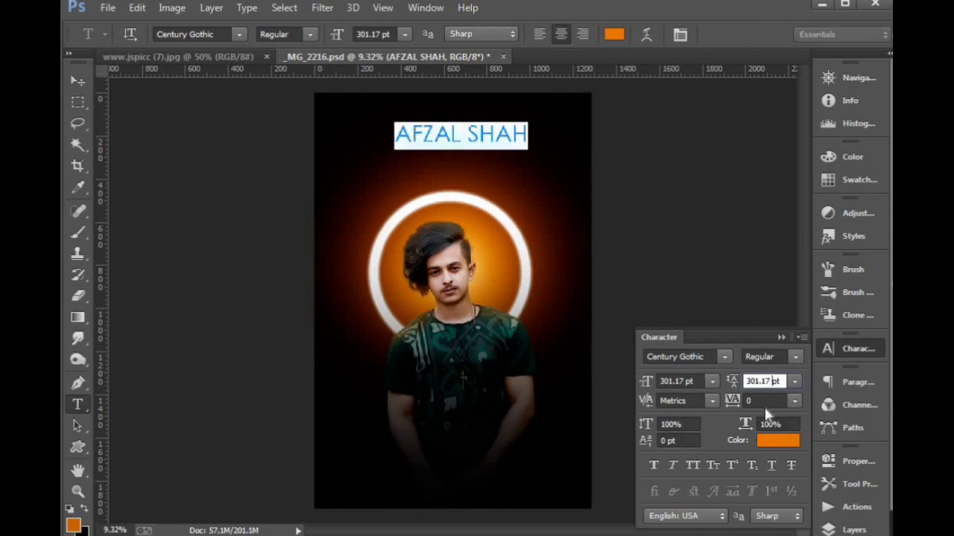
{"action": "key", "text": "Up"}
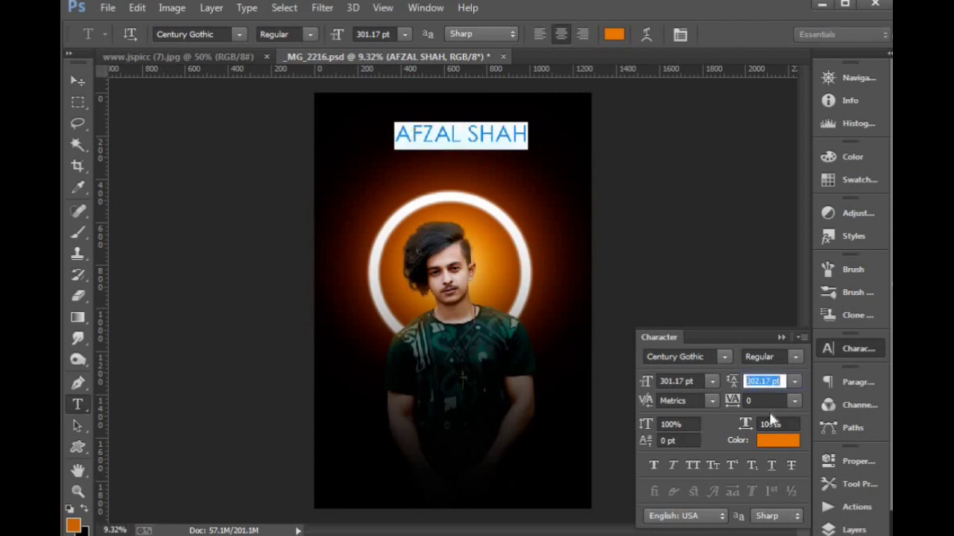
{"action": "key", "text": "Return"}
Step: Increase the tracking of the name text to 600 and finish editing it
{"action": "left_click", "coordinate": [761, 402]}
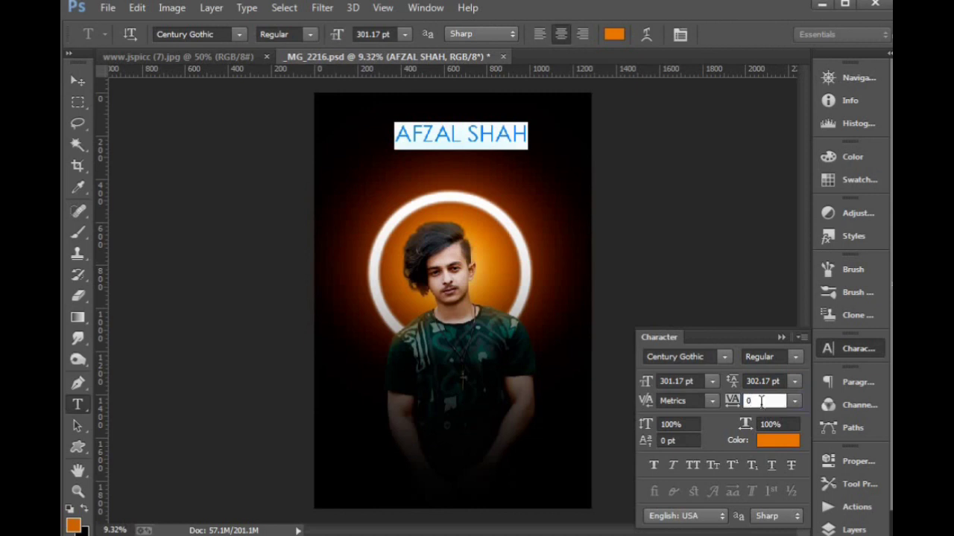
{"action": "key", "text": "Up"}
{"action": "key", "text": "Up"}
{"action": "key", "text": "Up"}
{"action": "key", "text": "Up"}
{"action": "key", "text": "Up"}
{"action": "key", "text": "Up"}
{"action": "key", "text": "Up"}
{"action": "key", "text": "Up"}
{"action": "key", "text": "Up"}
{"action": "key", "text": "Up"}
{"action": "key", "text": "Up"}
{"action": "key", "text": "Up"}
{"action": "key", "text": "Up"}
{"action": "key", "text": "Up"}
{"action": "key", "text": "Up"}
{"action": "key", "text": "Up"}
{"action": "key", "text": "Up"}
{"action": "key", "text": "Up"}
{"action": "key", "text": "Up"}
{"action": "key", "text": "Up"}
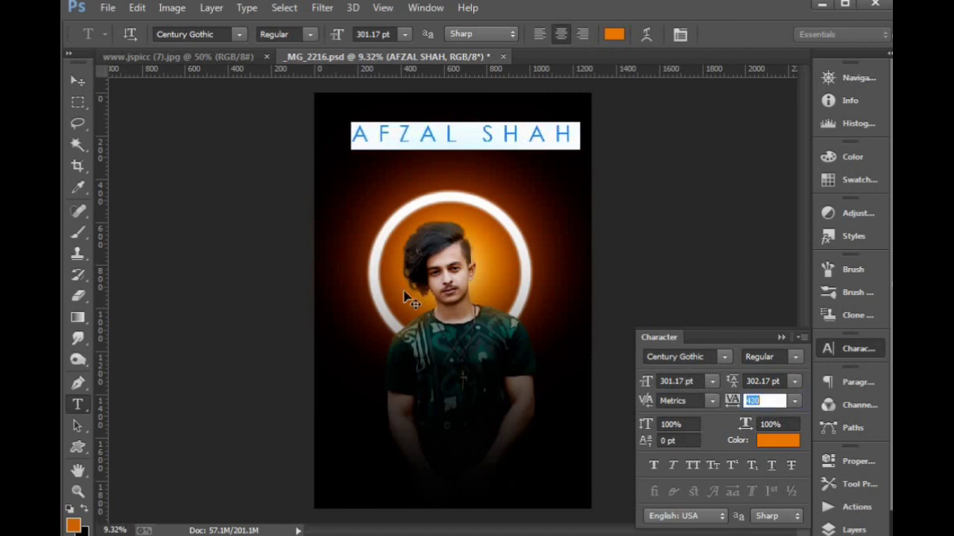
{"action": "key", "text": "Up"}
{"action": "key", "text": "Up"}
{"action": "key", "text": "Up"}
{"action": "key", "text": "Up"}
{"action": "key", "text": "Up"}
{"action": "key", "text": "Up"}
{"action": "key", "text": "Up"}
{"action": "key", "text": "Up"}
{"action": "key", "text": "Up"}
{"action": "key", "text": "Up"}
{"action": "key", "text": "Up"}
{"action": "key", "text": "Up"}
{"action": "key", "text": "Up"}
{"action": "key", "text": "Up"}
{"action": "key", "text": "Up"}
{"action": "key", "text": "Up"}
{"action": "key", "text": "Up"}
{"action": "key", "text": "Up"}
{"action": "left_click", "coordinate": [77, 80]}
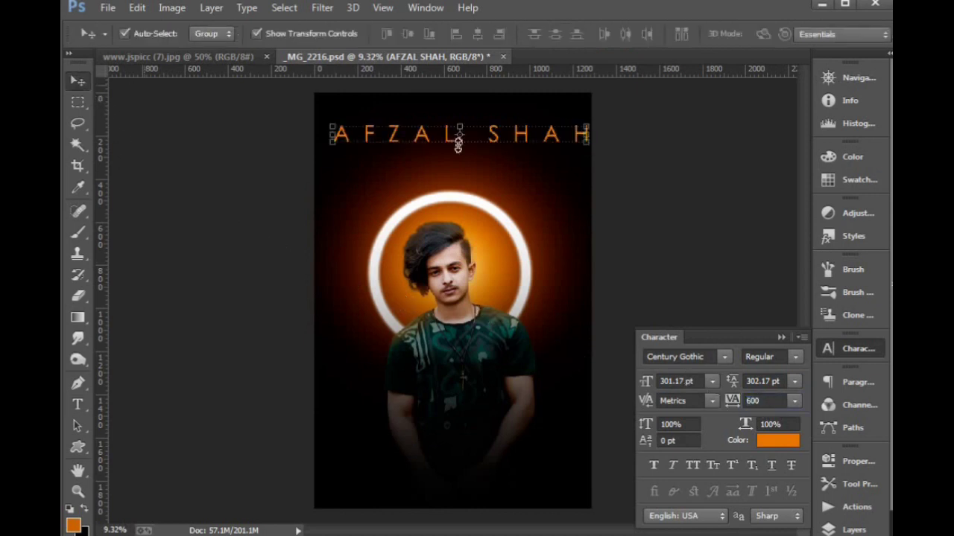
Step: Scale the name text down to about 189 pt and centre it over the ring near the canvas's upper edge
{"action": "left_click_drag", "start_coordinate": [585, 144], "coordinate": [539, 122]}
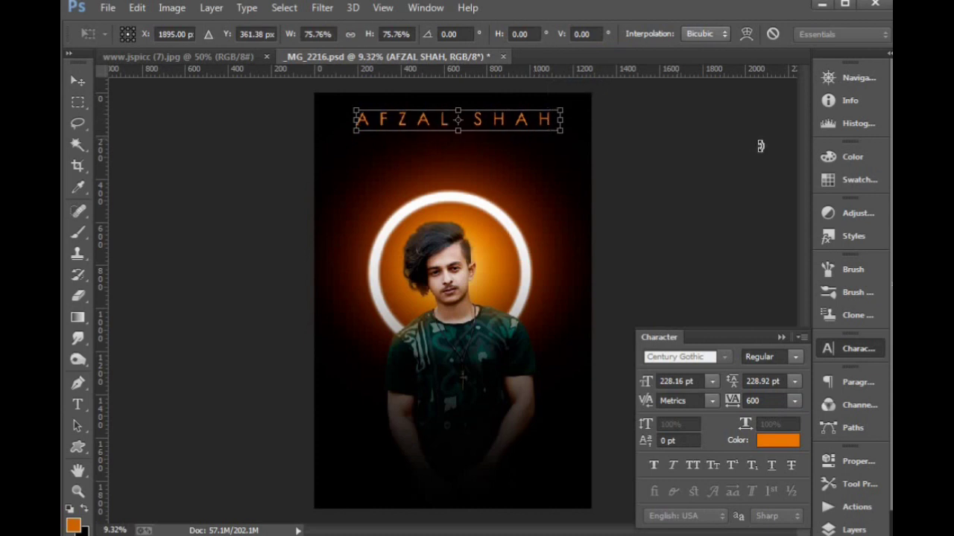
{"action": "key", "text": "shift+Left"}
{"action": "key", "text": "shift+Left"}
{"action": "key", "text": "shift+Left"}
{"action": "key", "text": "shift+Left"}
{"action": "key", "text": "shift+Left"}
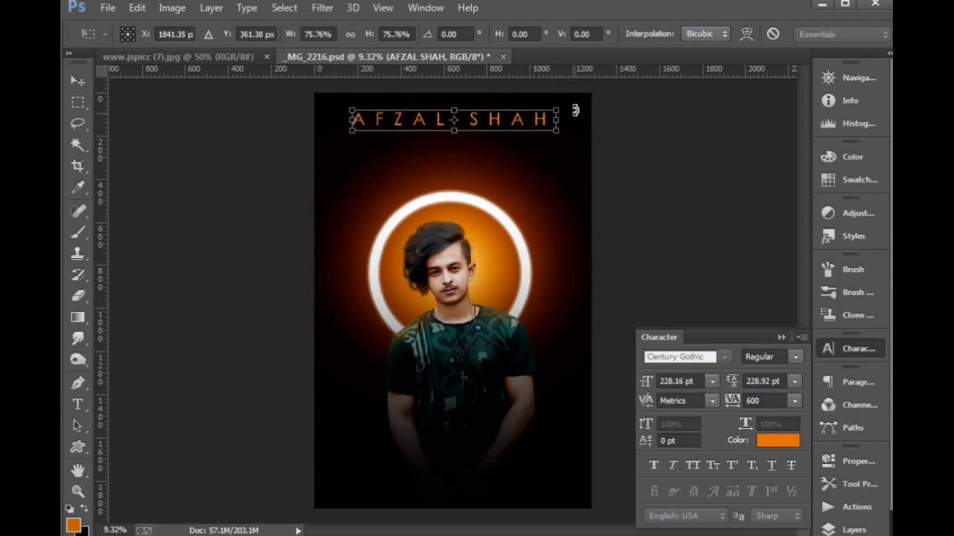
{"action": "left_click_drag", "start_coordinate": [556, 110], "coordinate": [532, 109]}
{"action": "key", "text": "Return"}
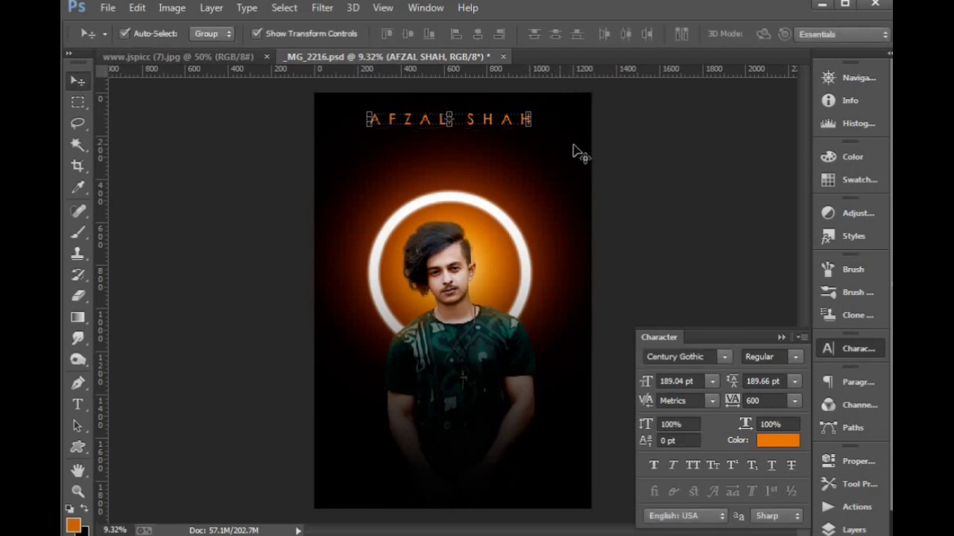
Step: Examine the portrait and ring up close and review the full composition with the name text
{"action": "left_click", "coordinate": [577, 154]}
{"action": "key", "text": "ctrl+minus"}
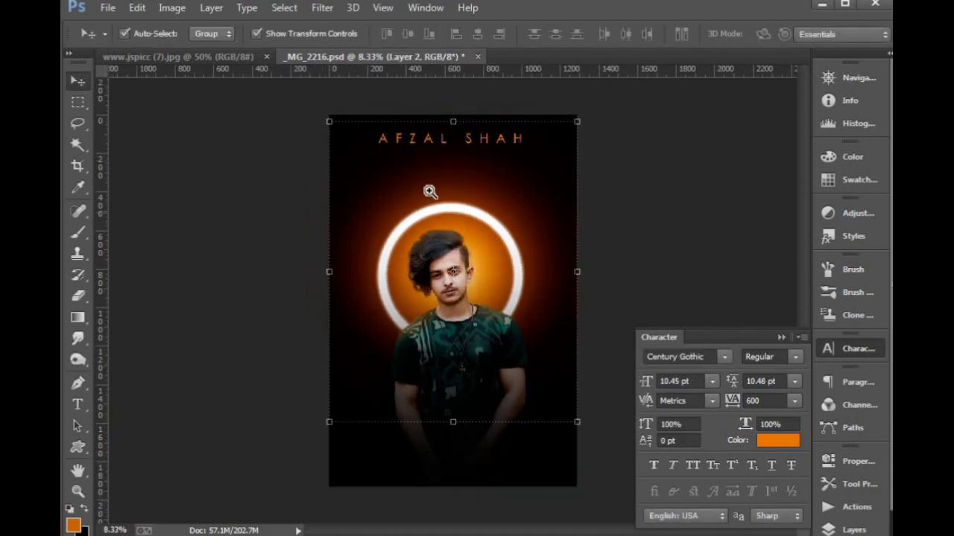
{"action": "left_click_drag", "start_coordinate": [364, 198], "coordinate": [601, 363]}
{"action": "key", "text": "ctrl+minus"}
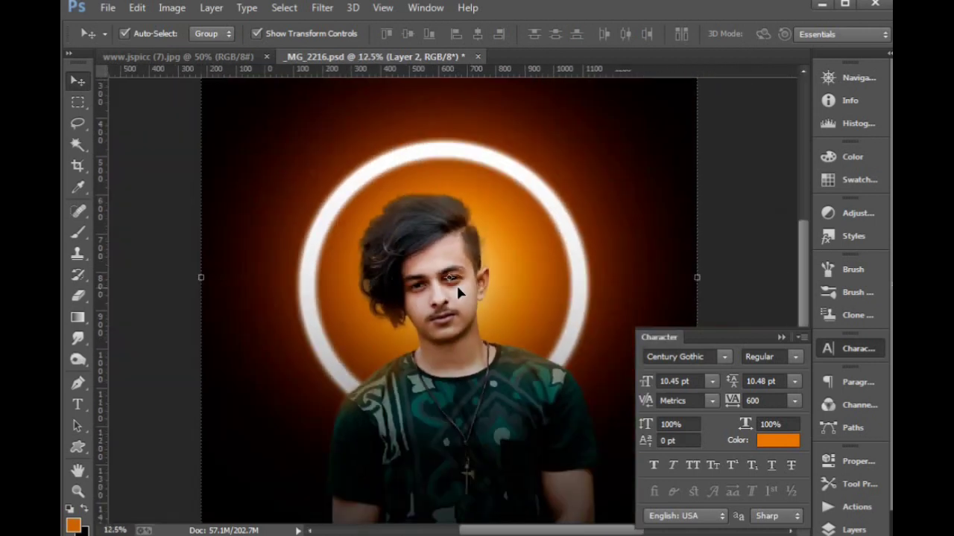
{"action": "key", "text": "ctrl+minus"}
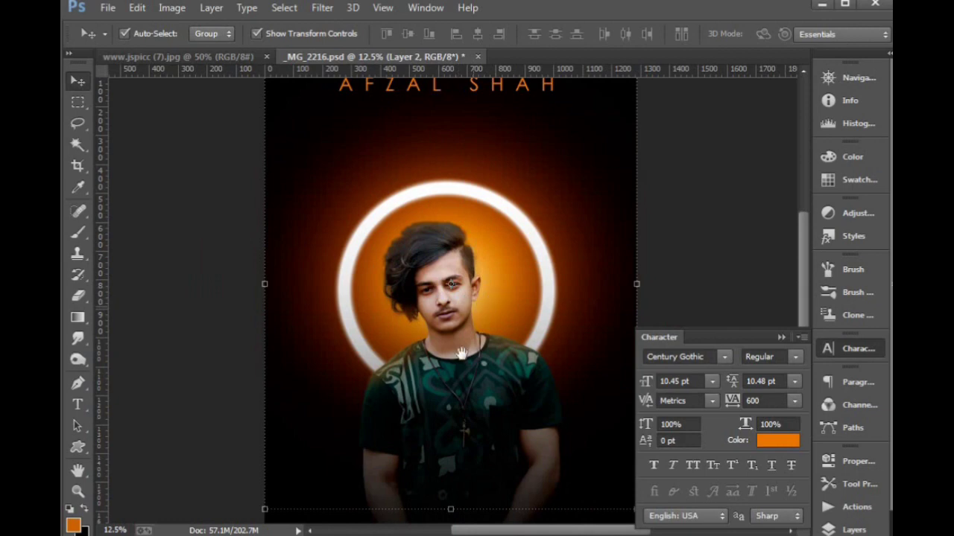
{"action": "left_click_drag", "start_coordinate": [277, 228], "coordinate": [629, 400]}
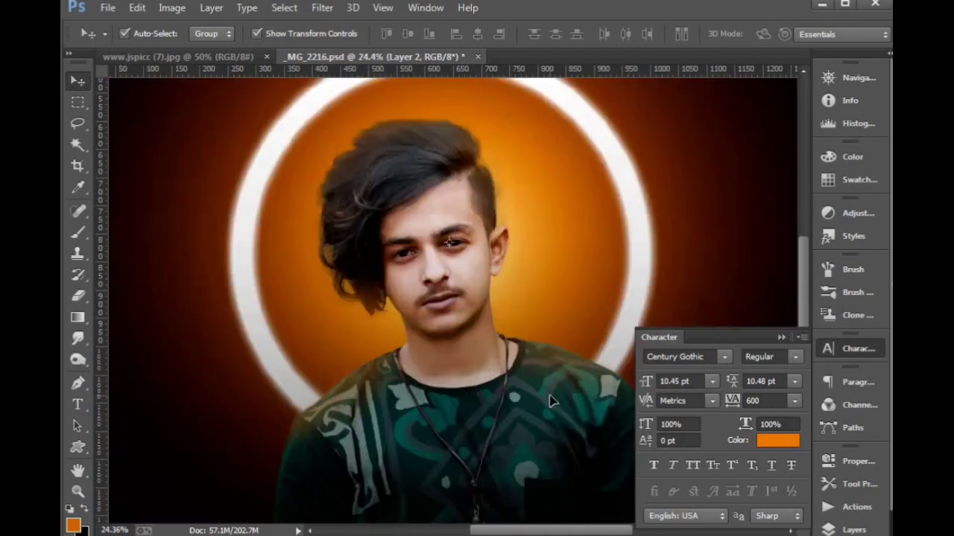
{"action": "key", "text": "ctrl+0"}
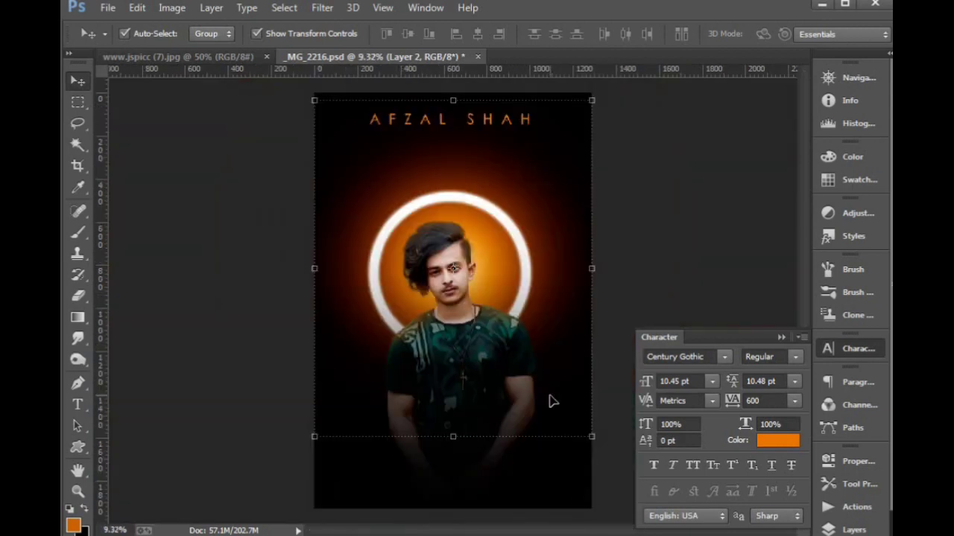